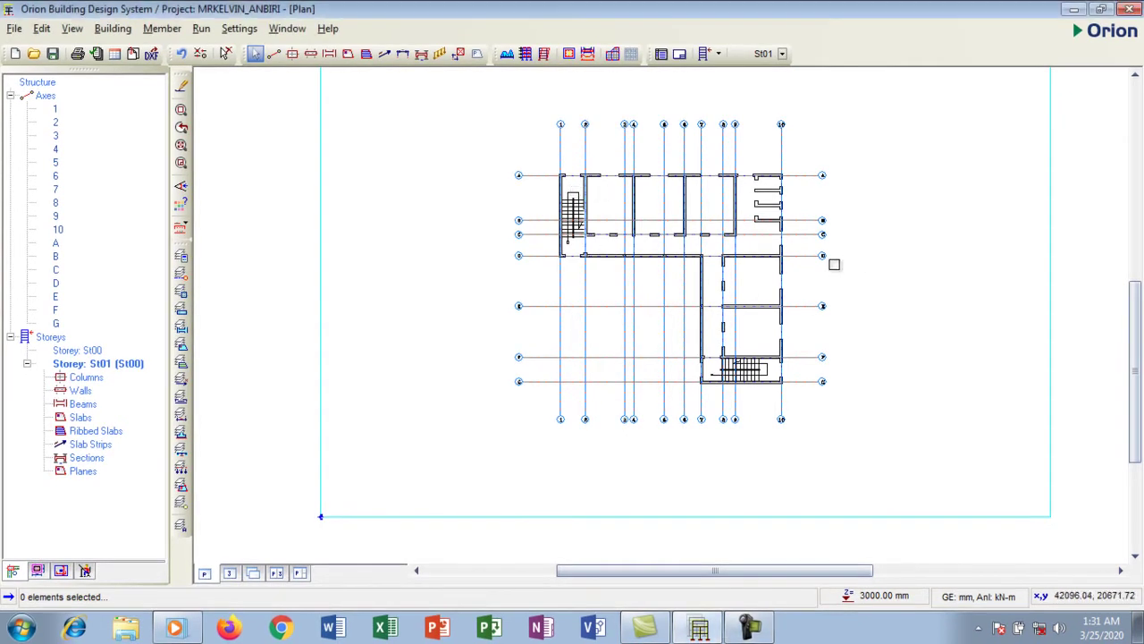
- Examine the floor plan and its axis grid, from the stair bay between axes 1 and 2 to the whole layout
scroll(593, 190, up, 3)
scroll(591, 188, down, 2)
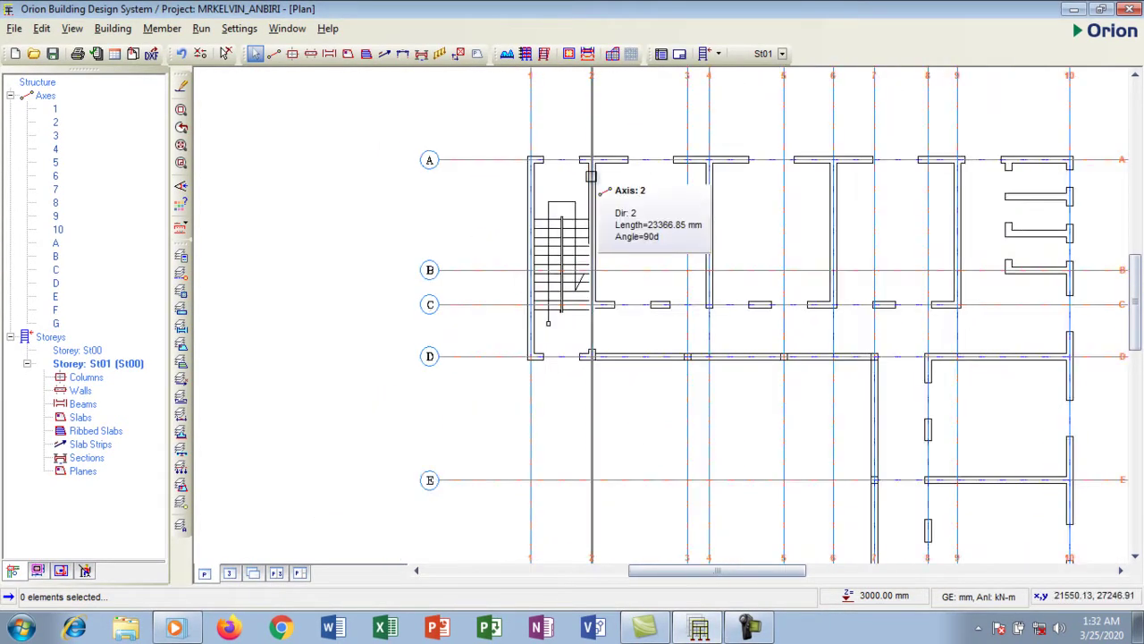
scroll(595, 198, down, 2)
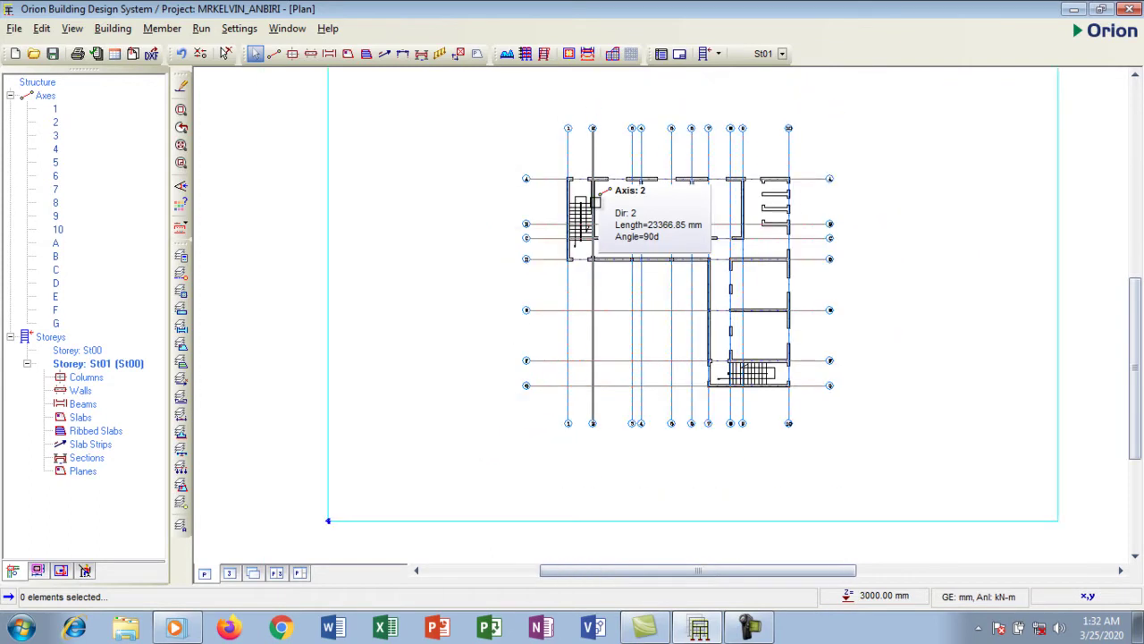
scroll(565, 182, up, 5)
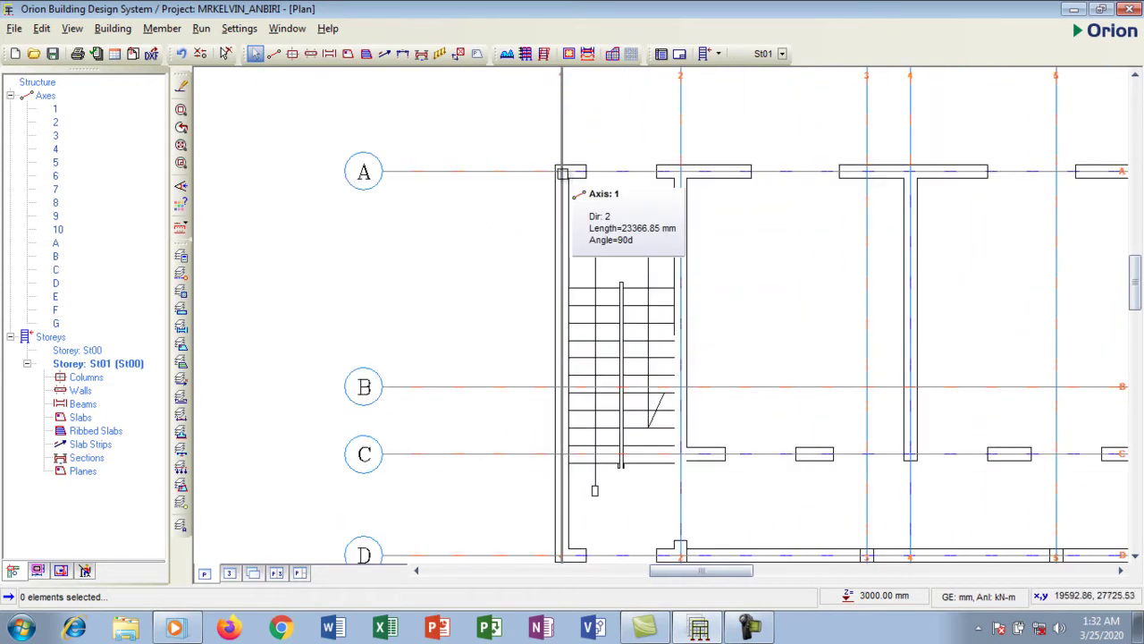
scroll(564, 177, down, 2)
scroll(559, 200, down, 2)
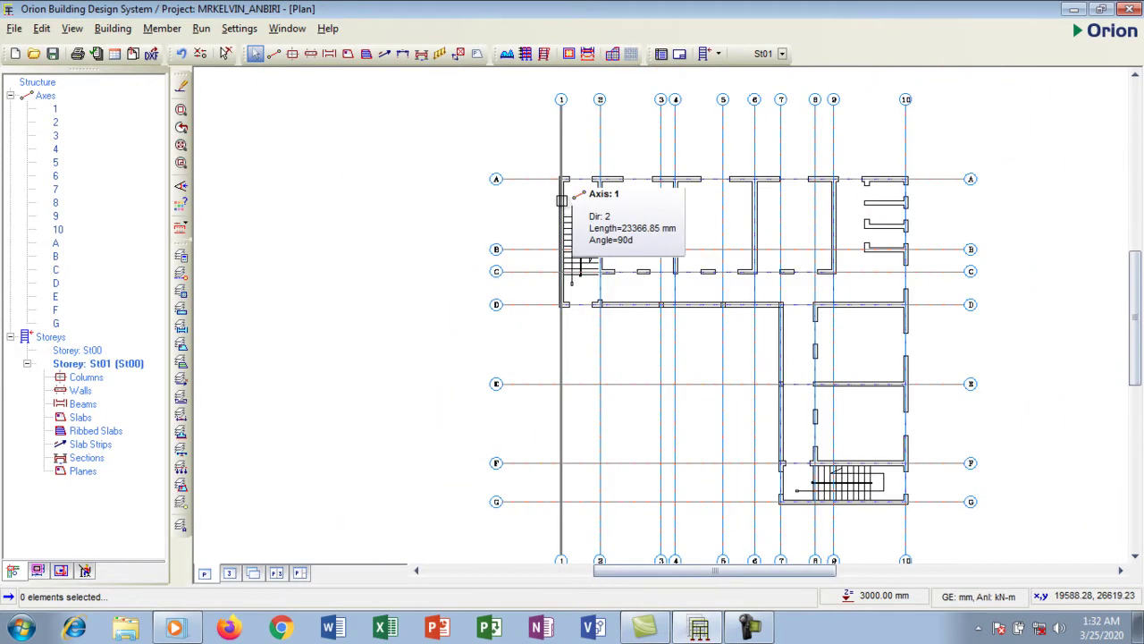
scroll(540, 182, up, 2)
scroll(540, 182, down, 3)
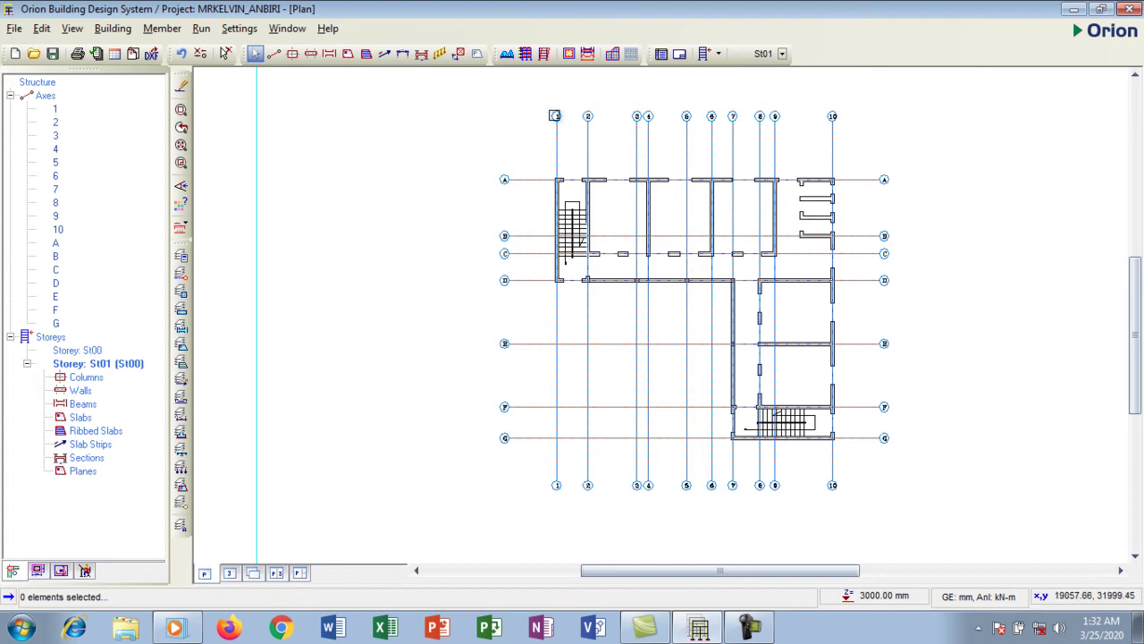
scroll(559, 161, up, 2)
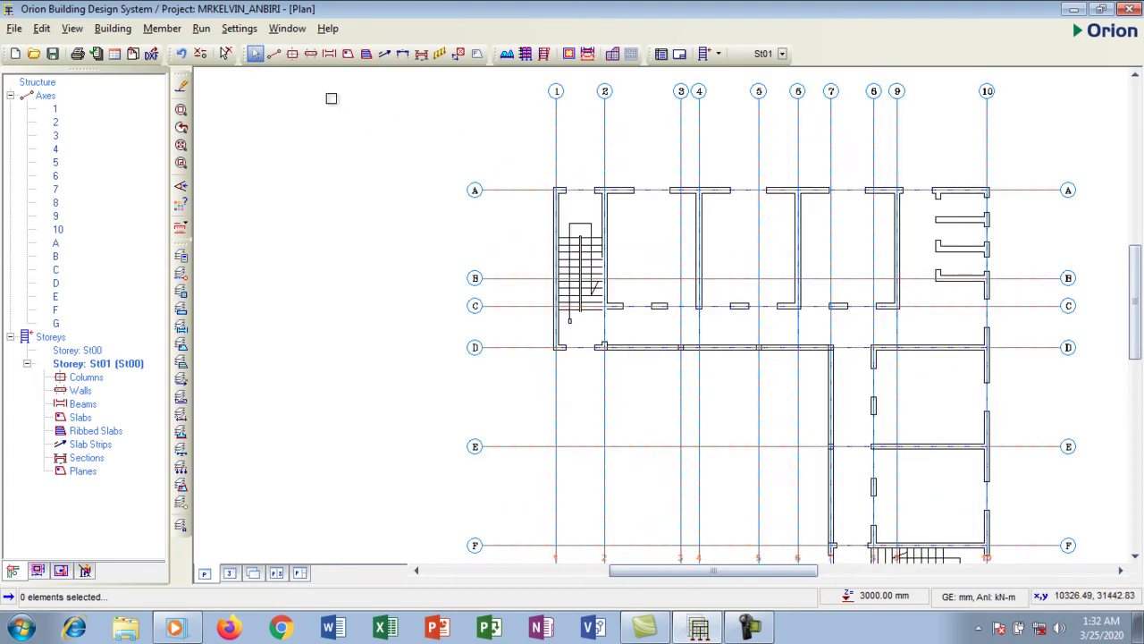
- Start defining a column with section widths b1 of 225 mm and b2 of 225 mm
click(291, 55)
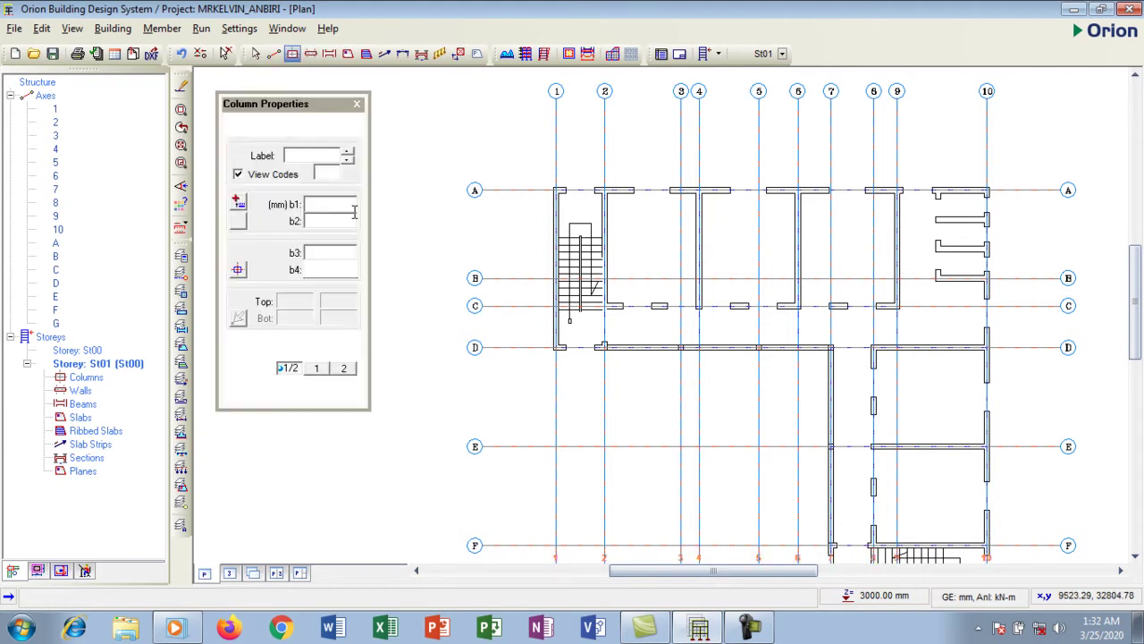
drag(284, 104, 362, 107)
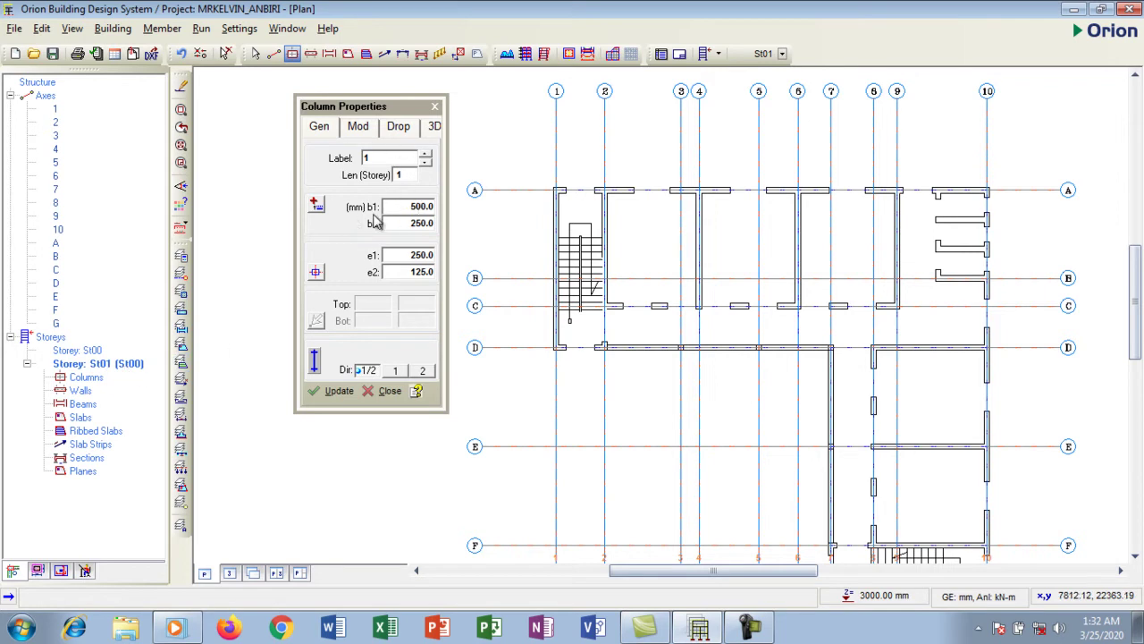
click(427, 205)
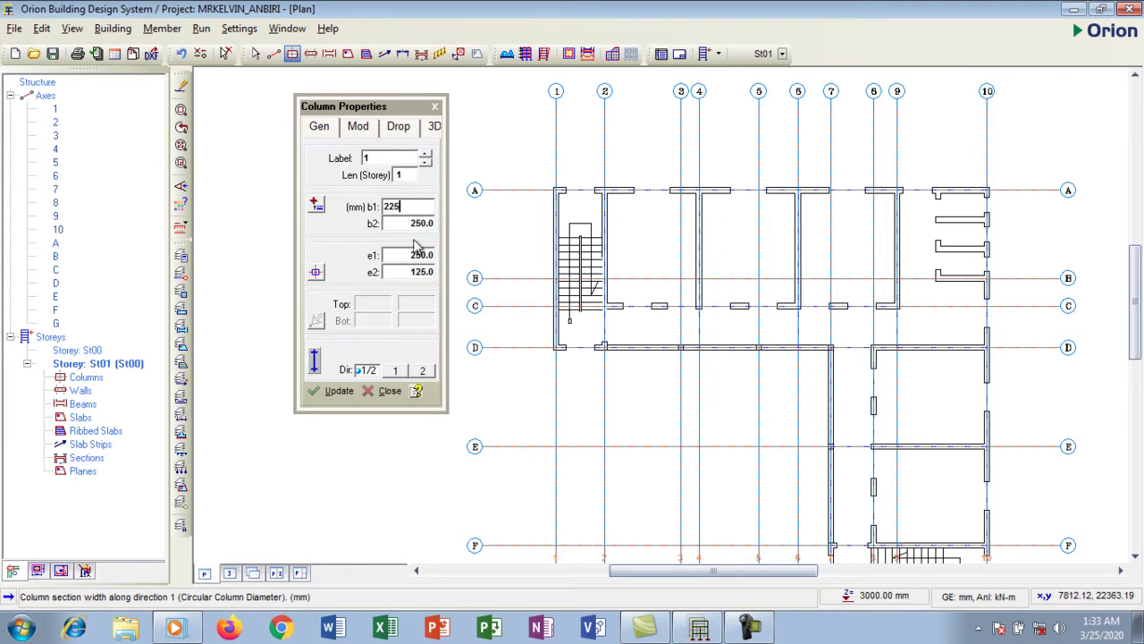
click(432, 223)
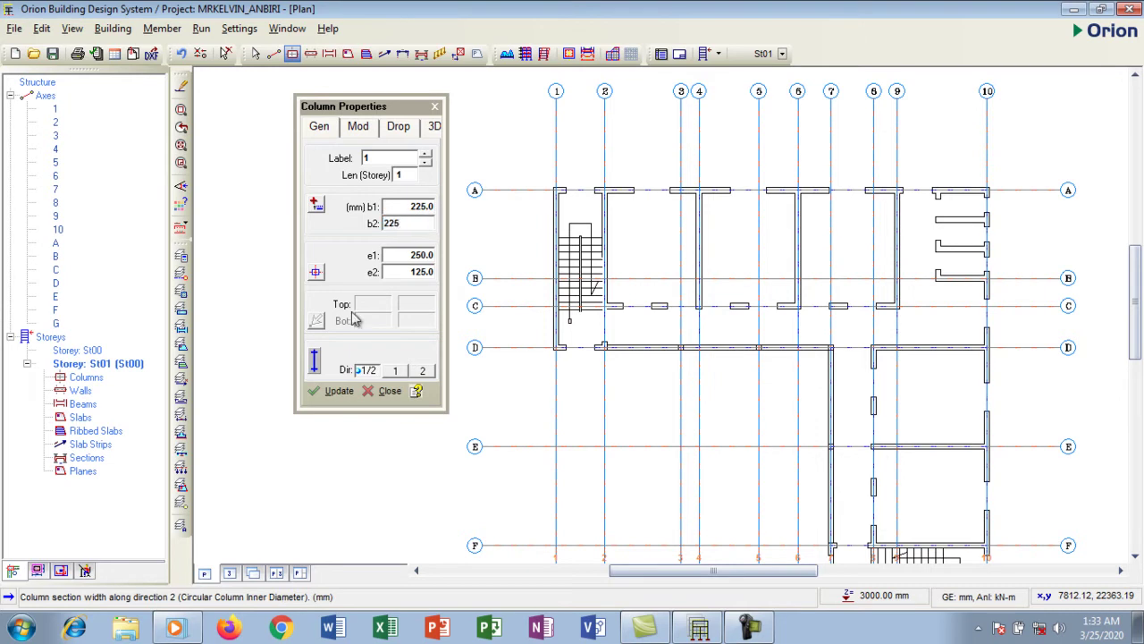
- Centre the column section on its axis intersection, with e1 and e2 at 112.5 mm
click(316, 274)
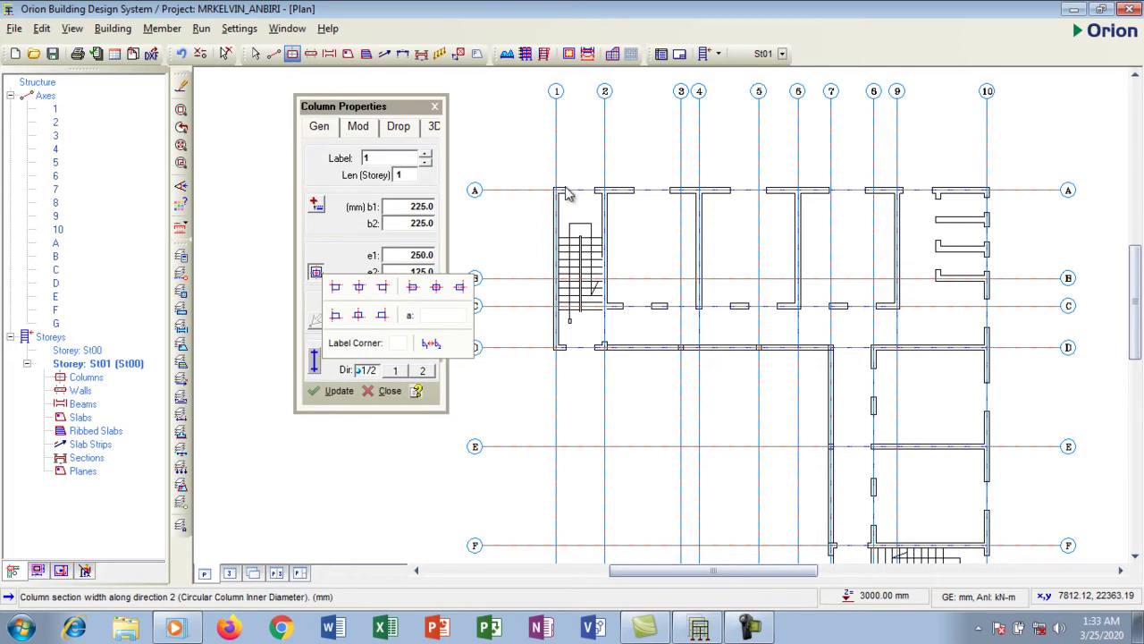
click(437, 286)
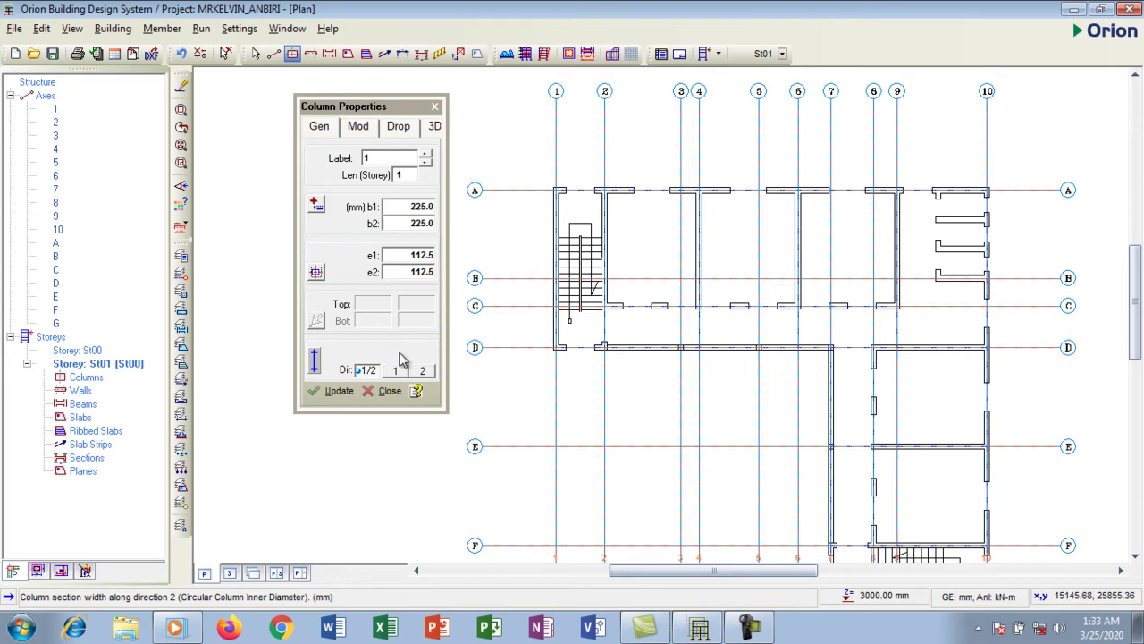
drag(390, 107, 313, 103)
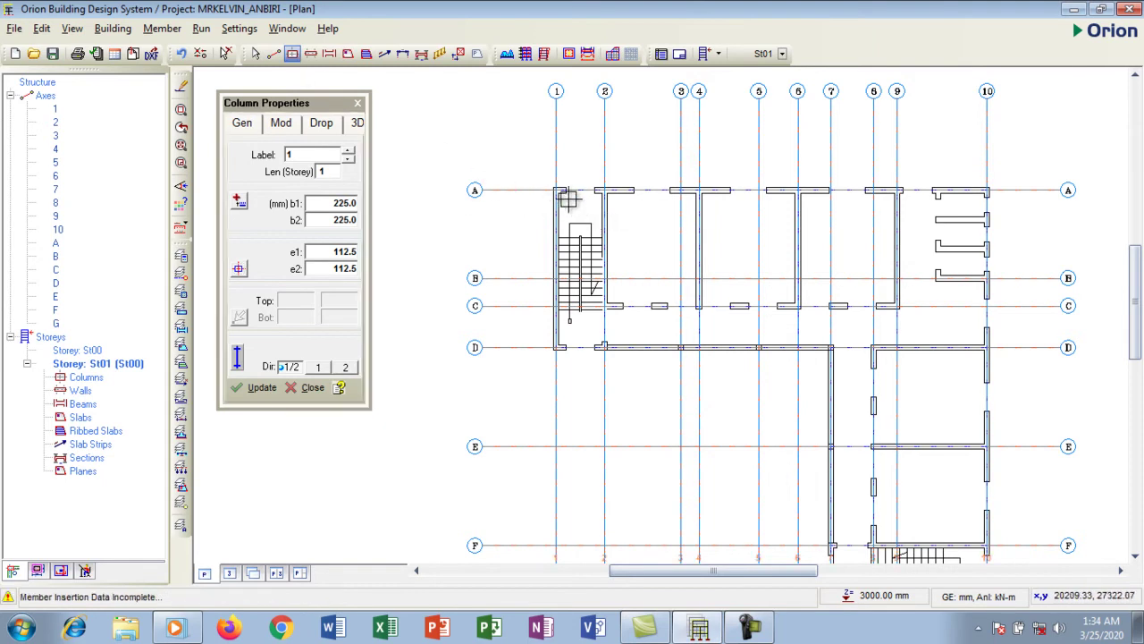
- Place a 225x225 column at the intersection of axes A and 1 and check its fit in the wall corner
scroll(558, 190, up, 2)
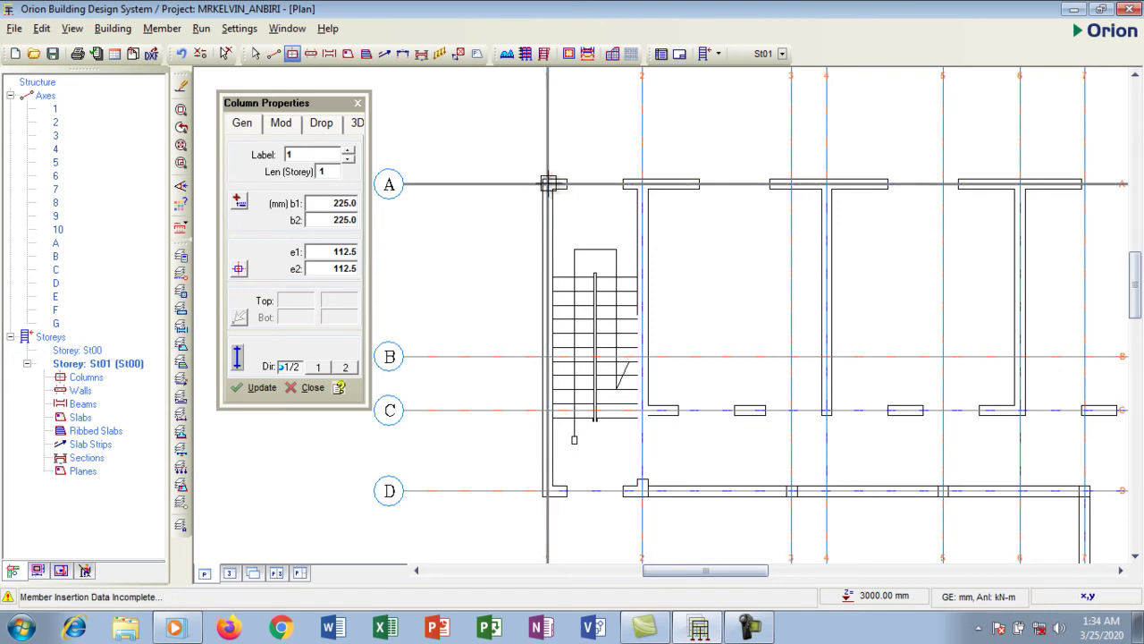
click(549, 183)
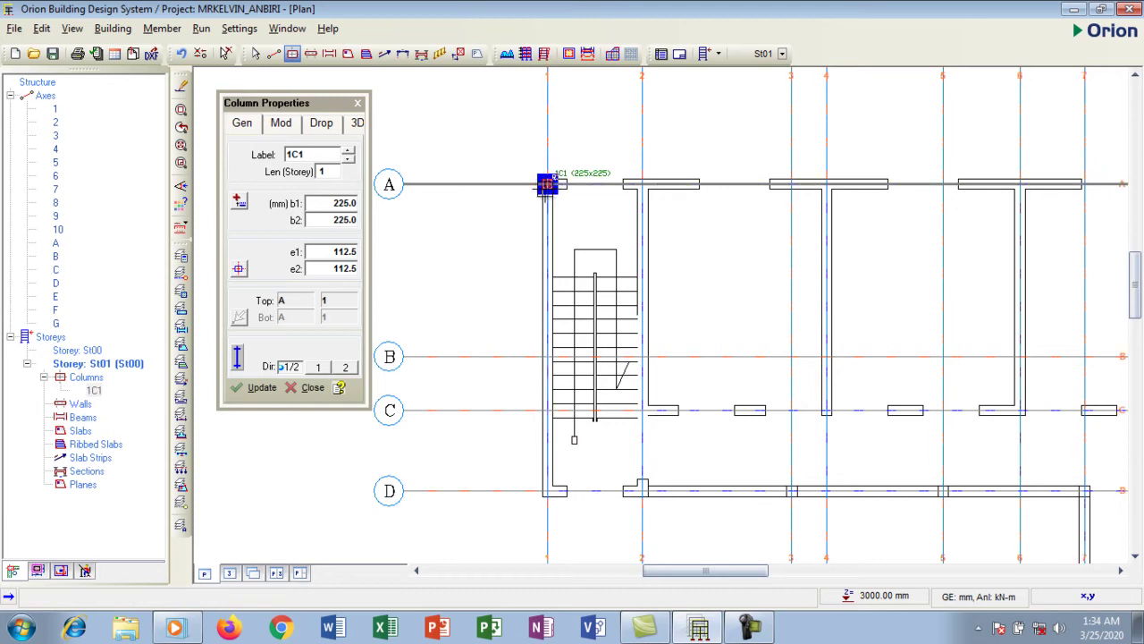
scroll(549, 180, up, 2)
scroll(549, 180, up, 3)
scroll(563, 170, down, 2)
scroll(577, 161, up, 2)
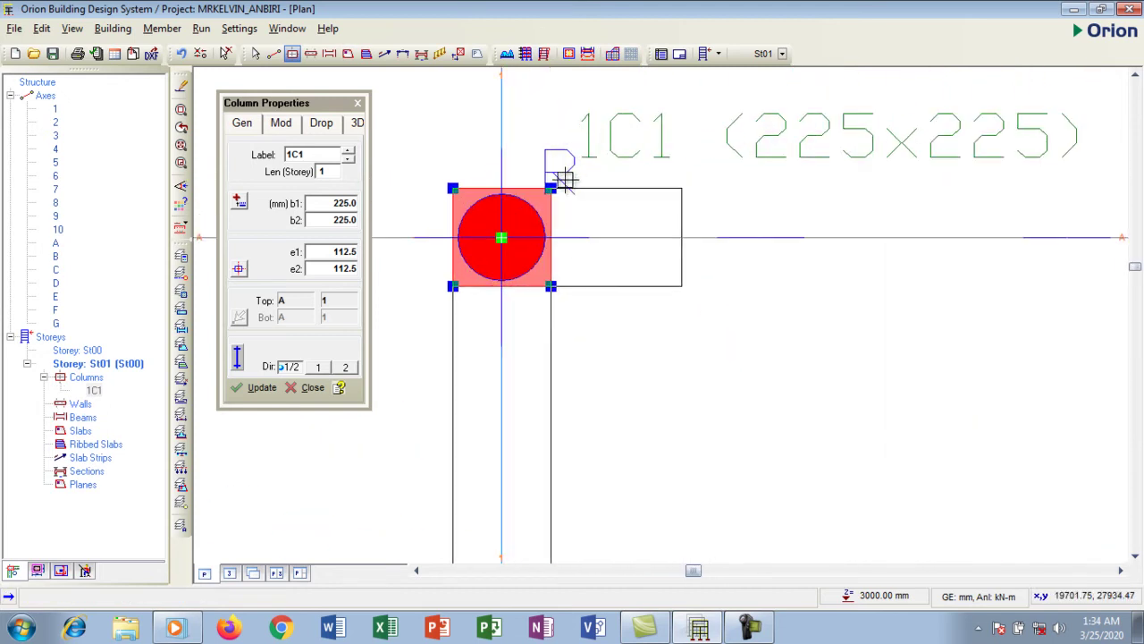
- Place a 225x225 column at the intersection of axes A and 2
scroll(568, 159, down, 1)
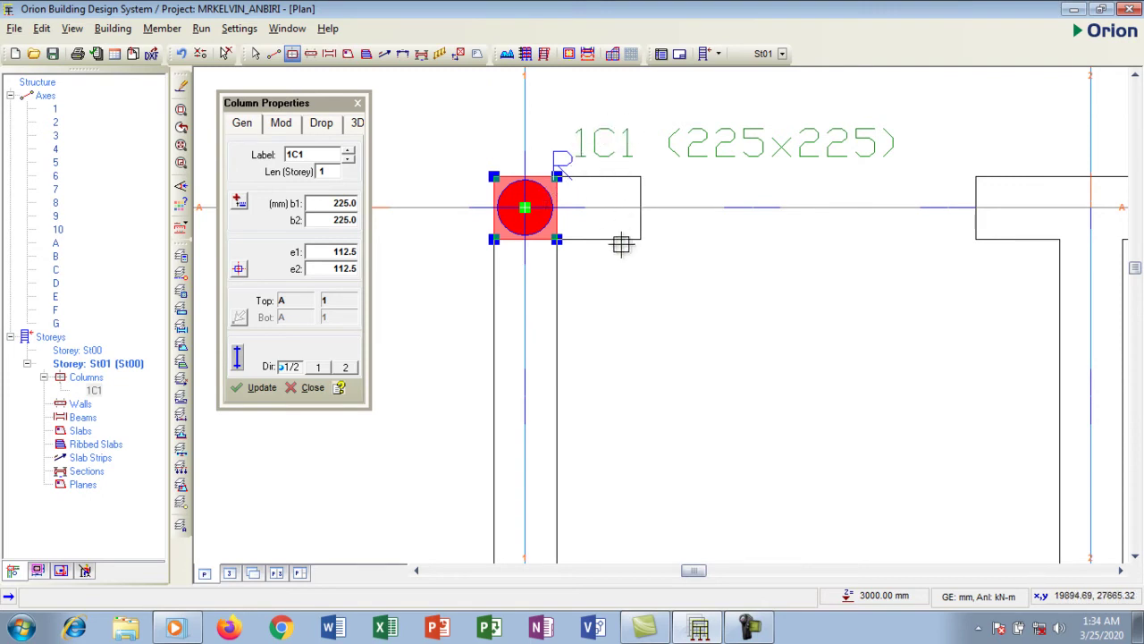
scroll(550, 198, down, 1)
scroll(550, 196, down, 1)
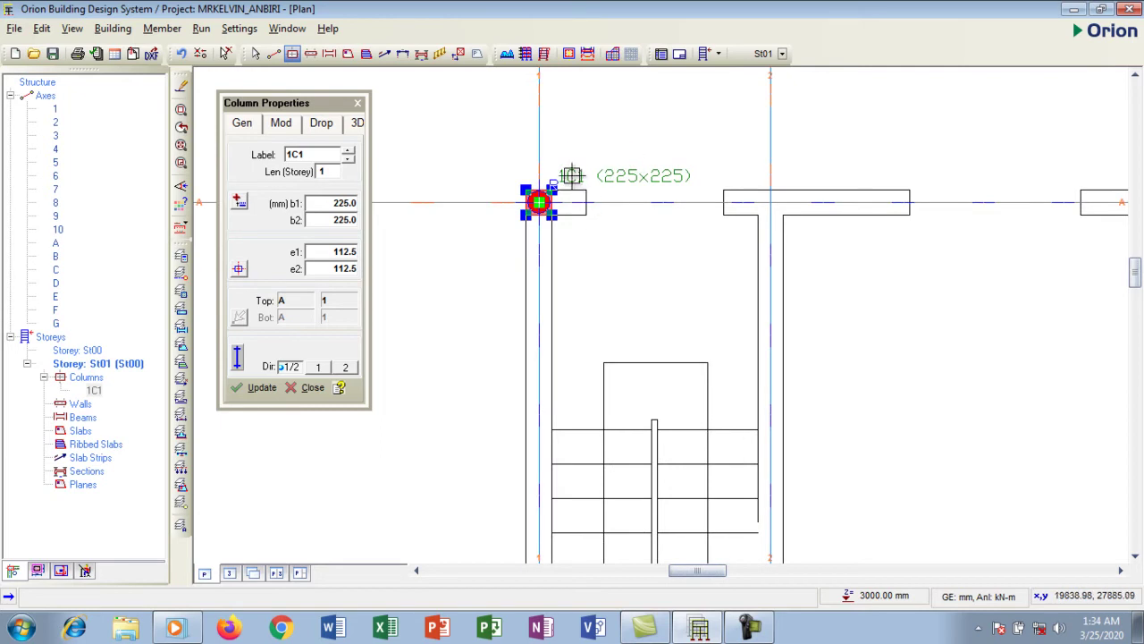
scroll(565, 147, down, 2)
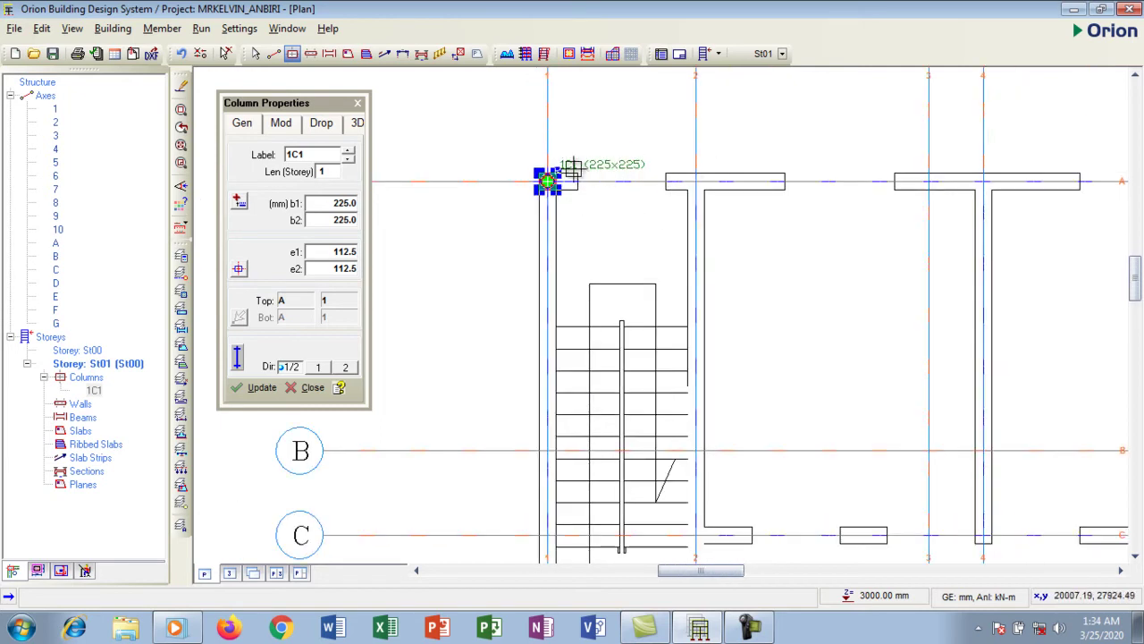
scroll(573, 169, up, 3)
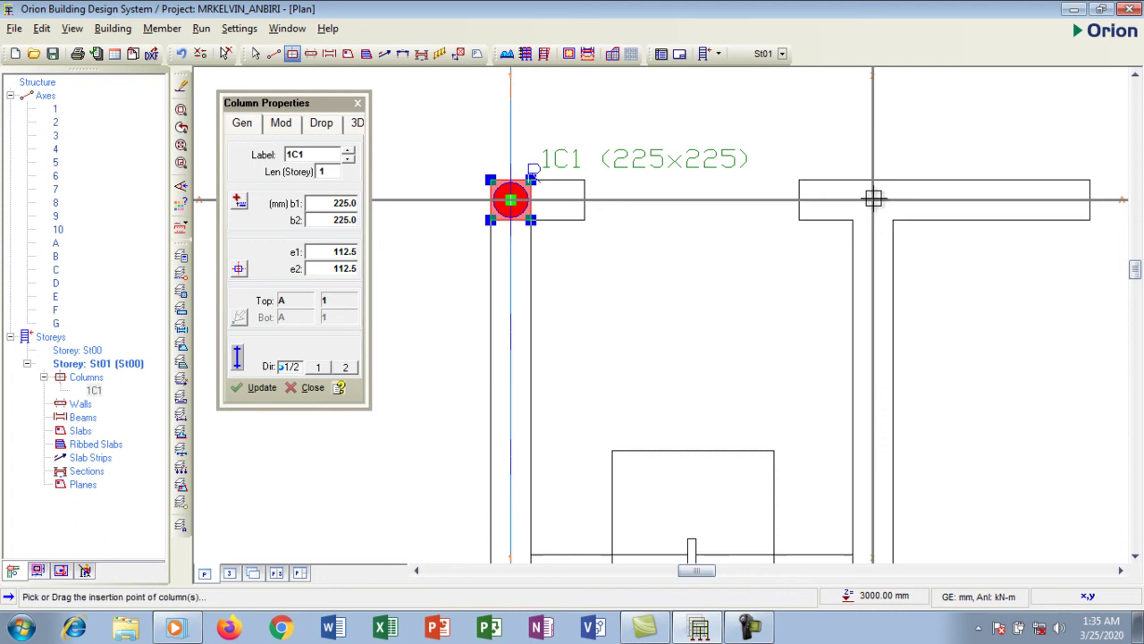
click(873, 198)
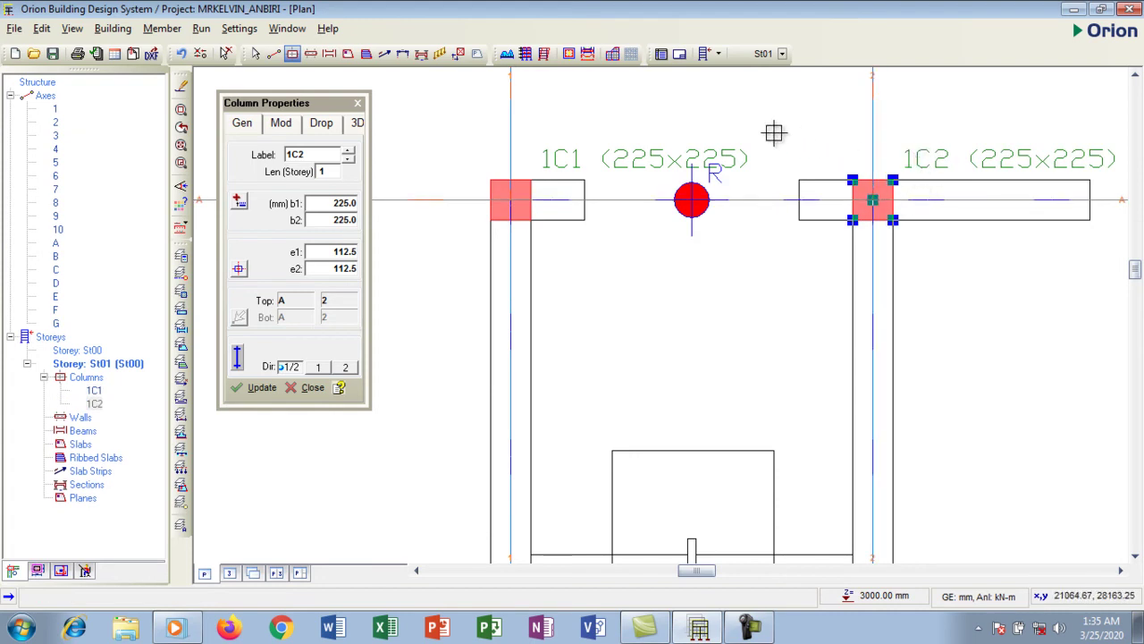
- Place 225x225 columns along axis D at its intersections with axes 1 and 2
scroll(789, 133, down, 5)
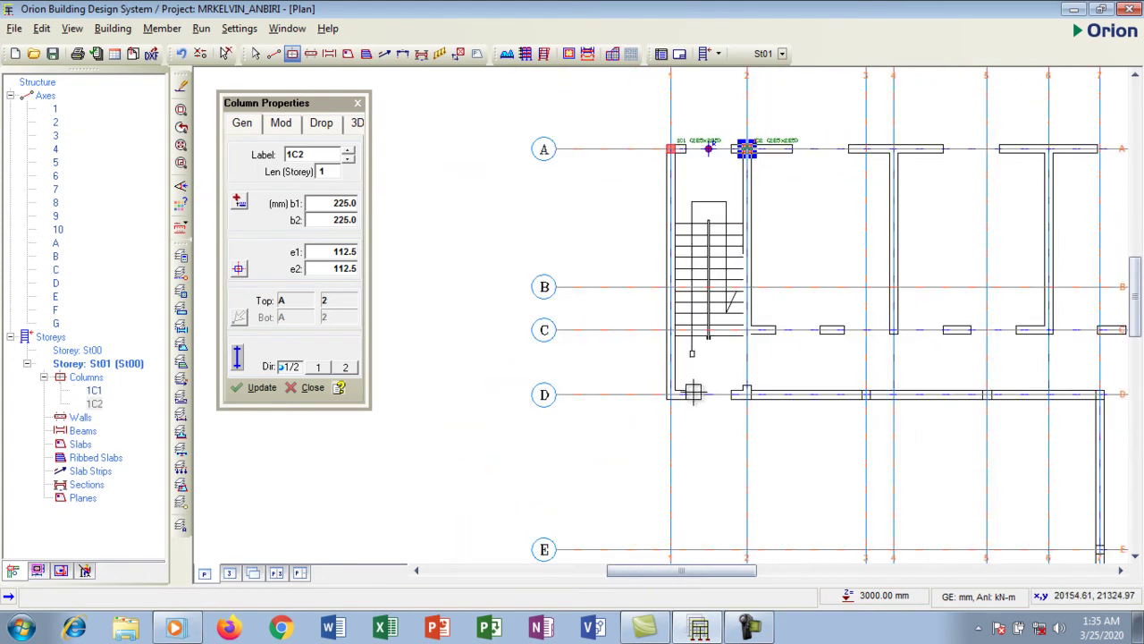
scroll(689, 390, up, 3)
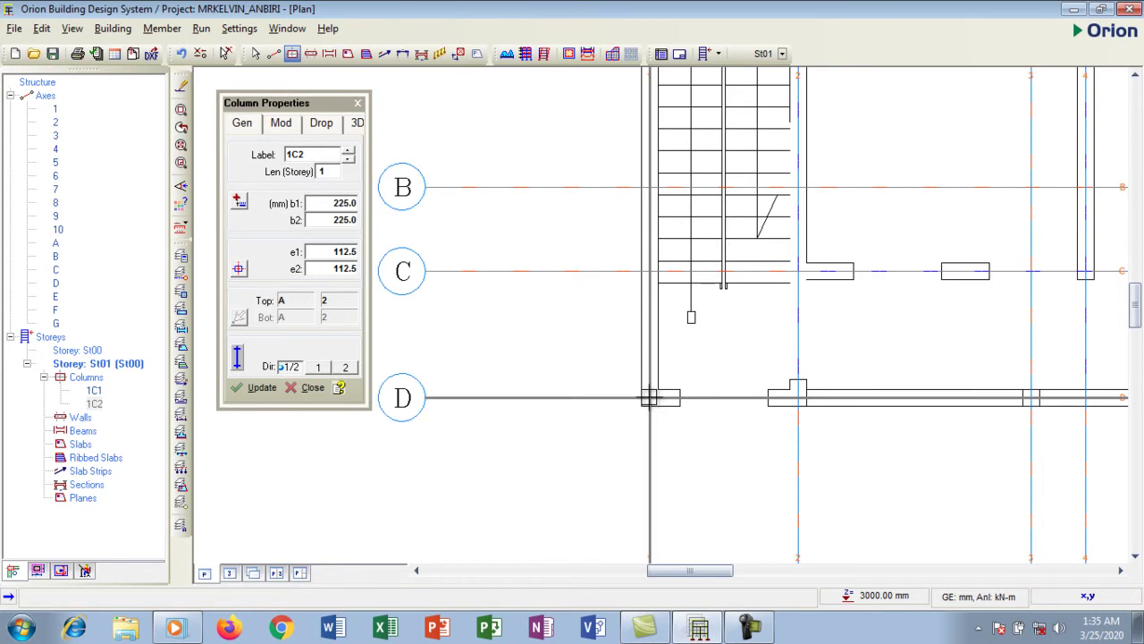
click(650, 397)
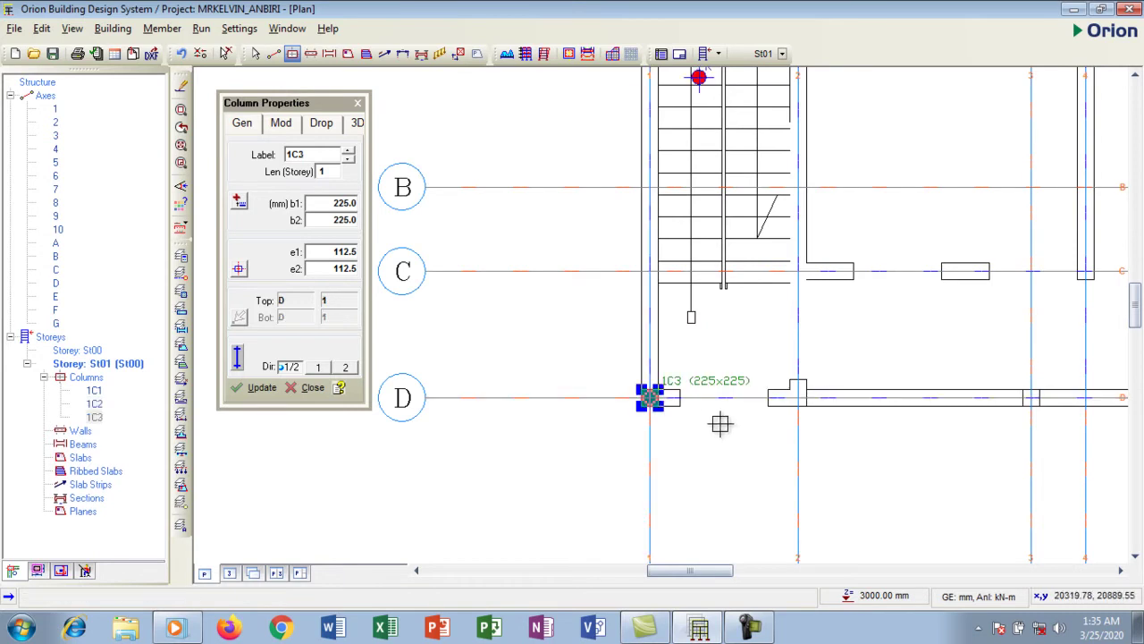
click(798, 397)
- Place 225x225 columns along axis C at its intersections with axes 2 and 1
scroll(650, 412, down, 2)
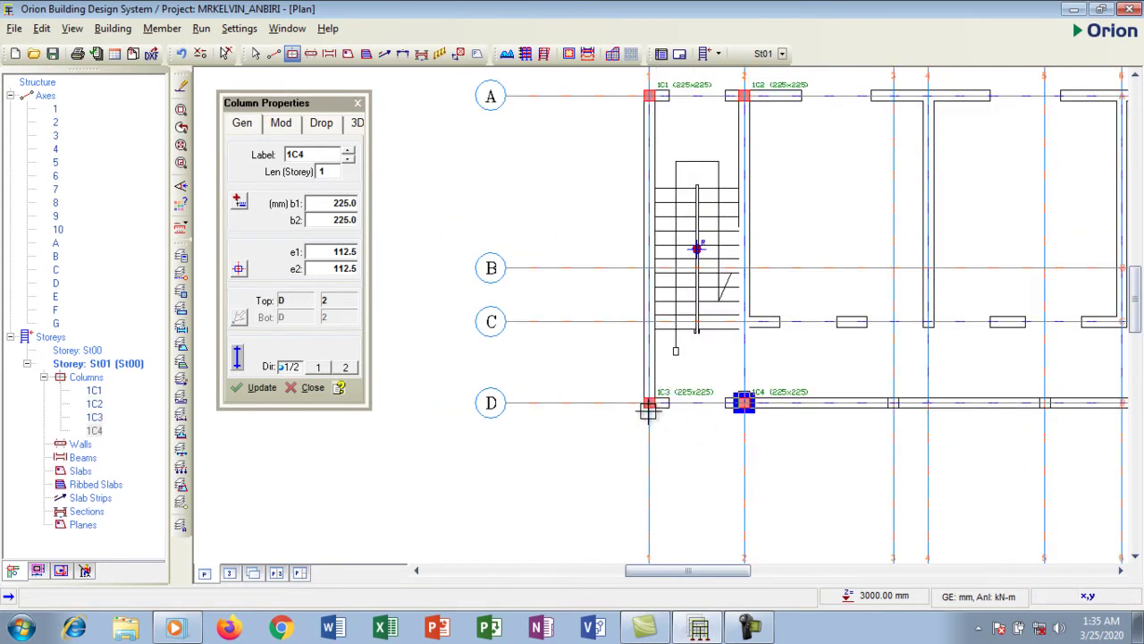
scroll(613, 321, down, 1)
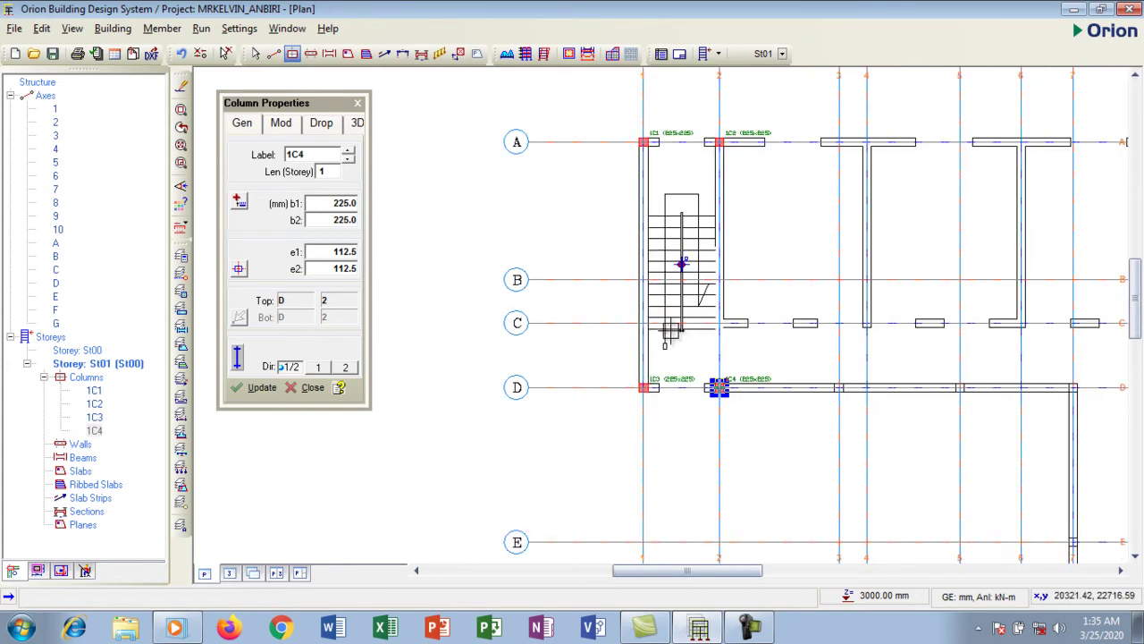
scroll(613, 322, up, 3)
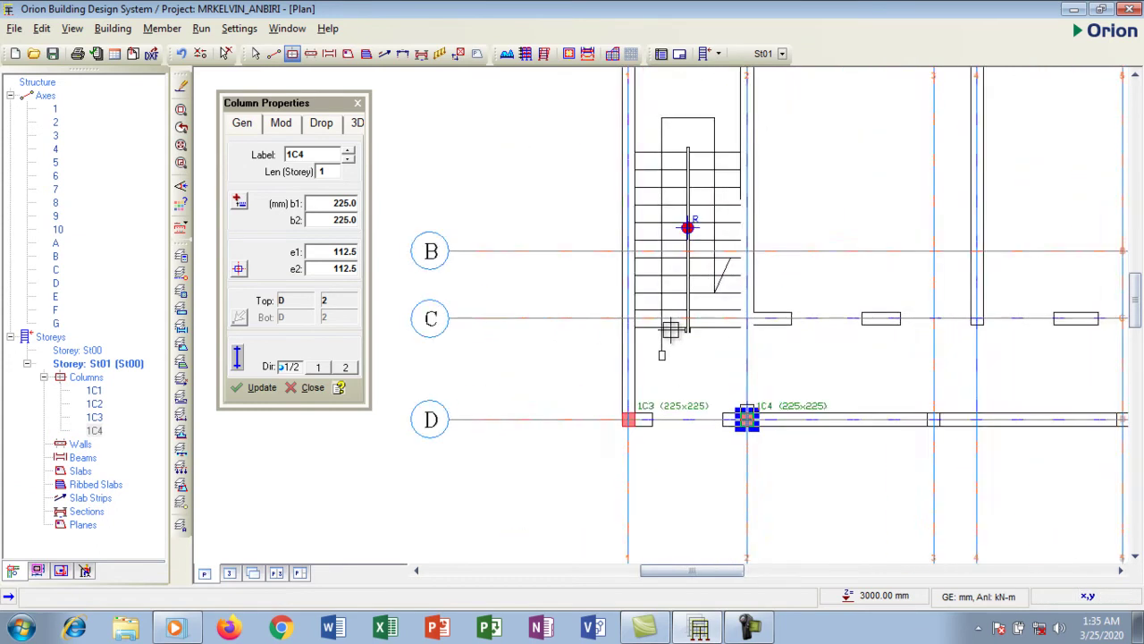
click(766, 314)
scroll(633, 342, down, 1)
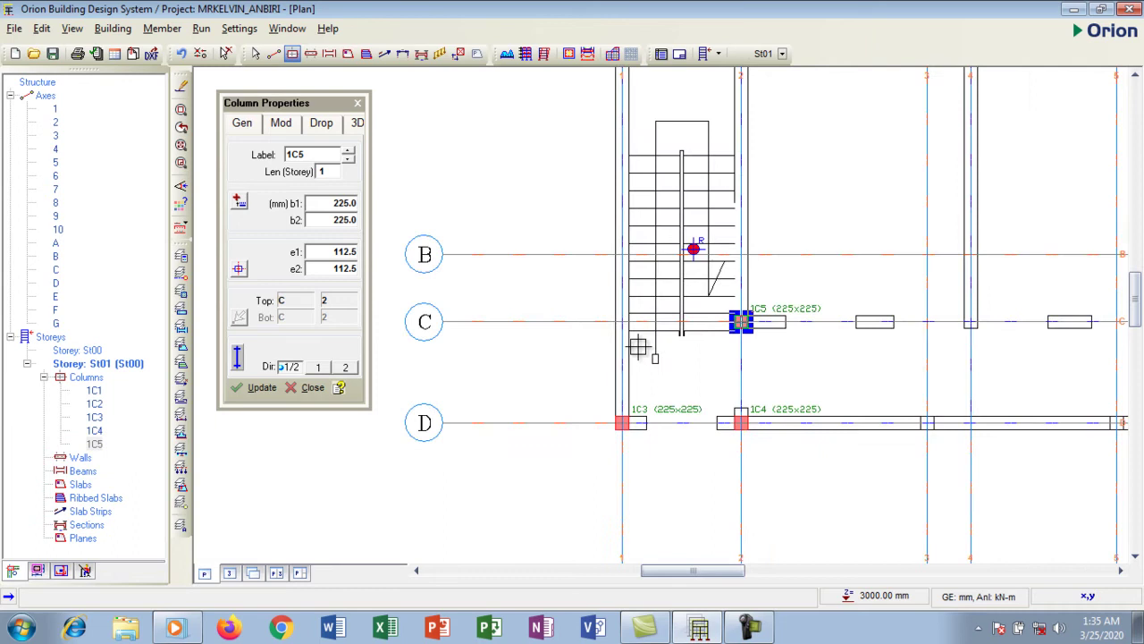
scroll(623, 320, up, 2)
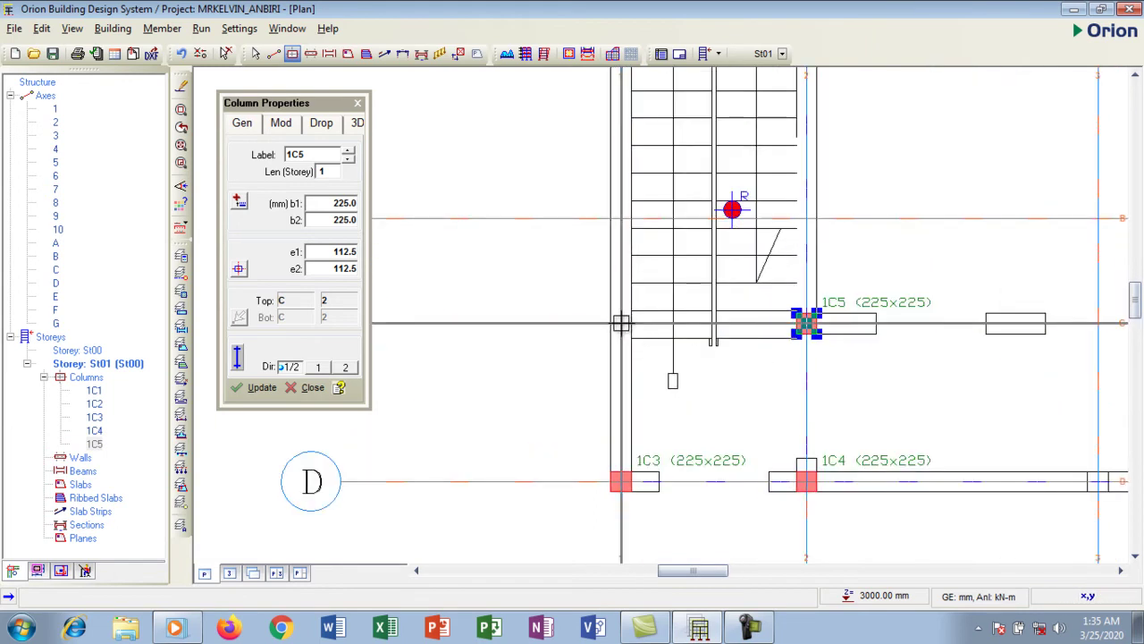
click(621, 323)
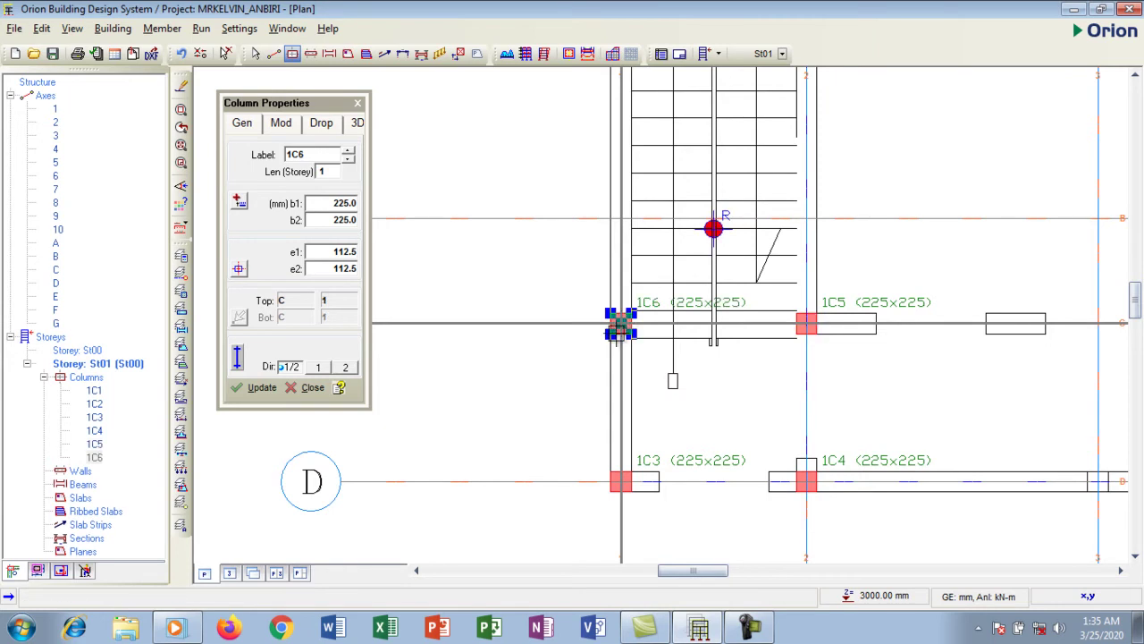
- Place a 225x225 column at the intersection of axes C and 4
scroll(539, 348, down, 2)
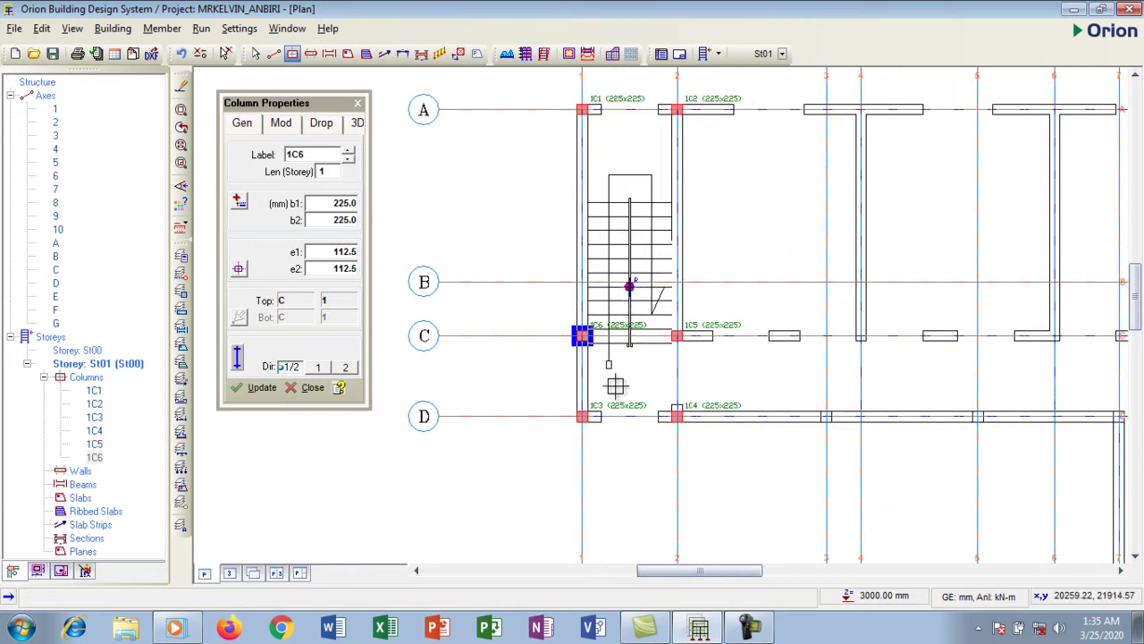
scroll(623, 414, down, 1)
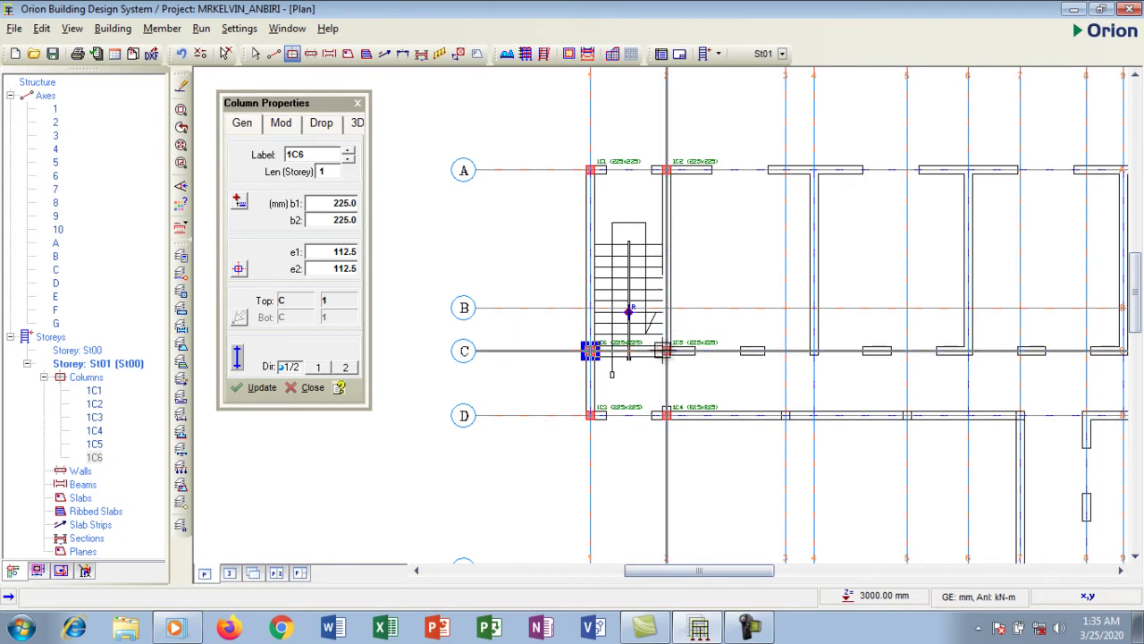
scroll(579, 373, down, 1)
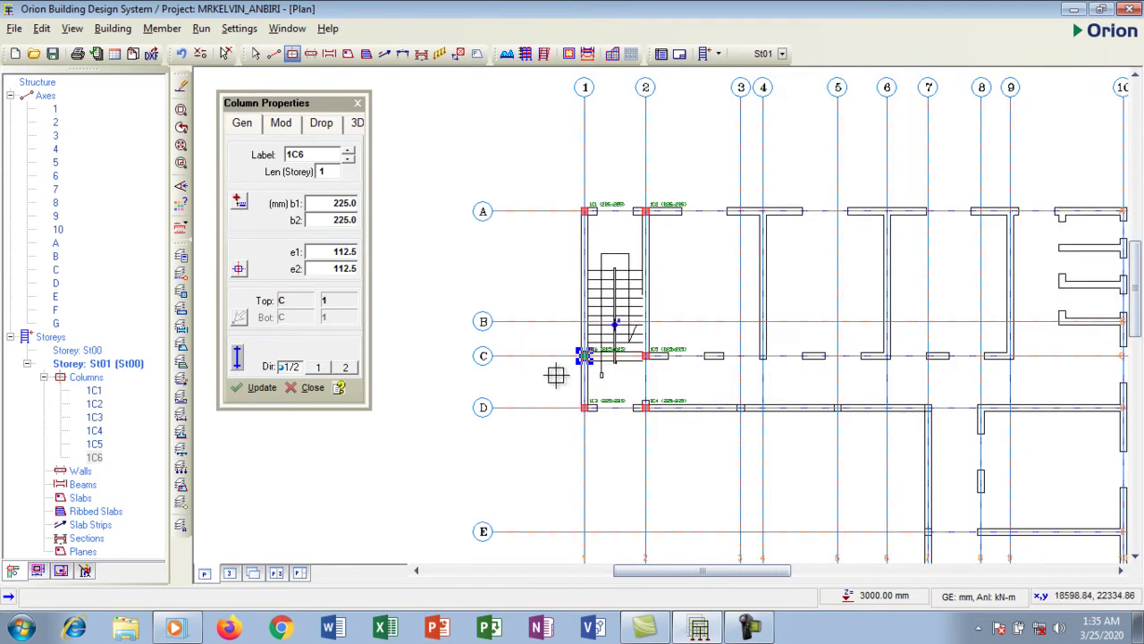
scroll(738, 365, up, 1)
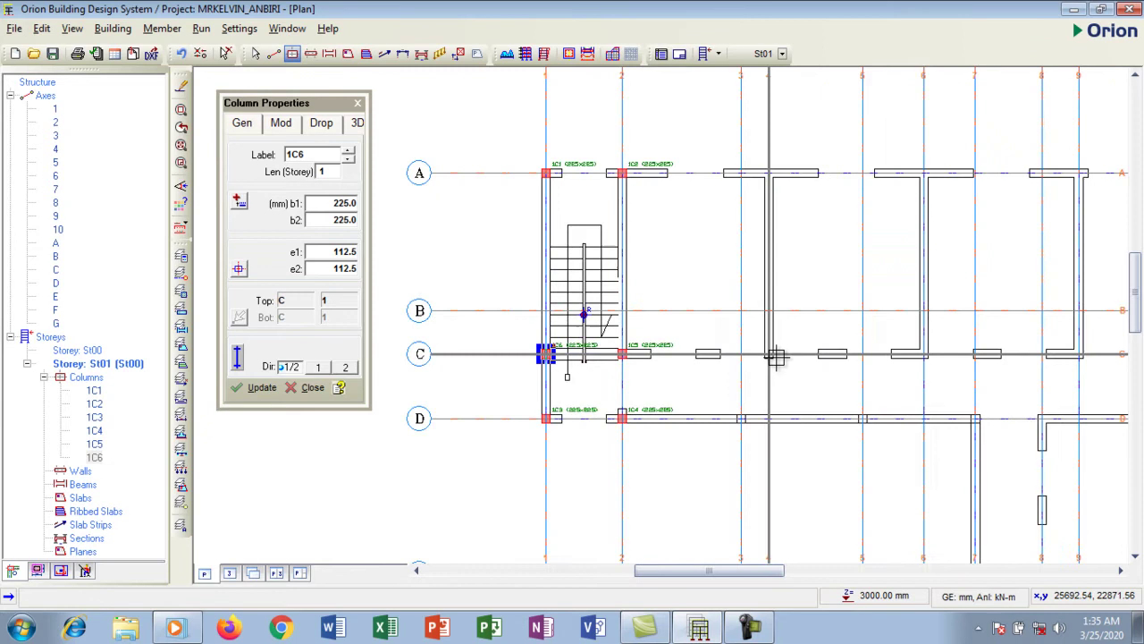
scroll(767, 352, up, 1)
click(765, 350)
scroll(760, 362, down, 2)
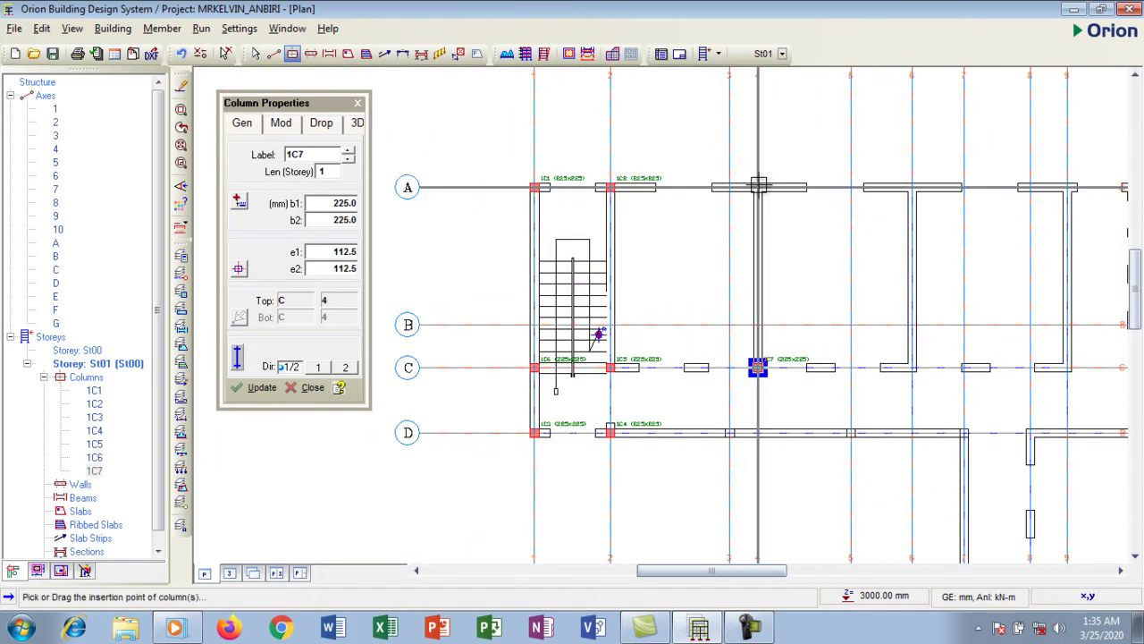
- Place a 225x225 column at the intersection of axes A and 4
click(758, 188)
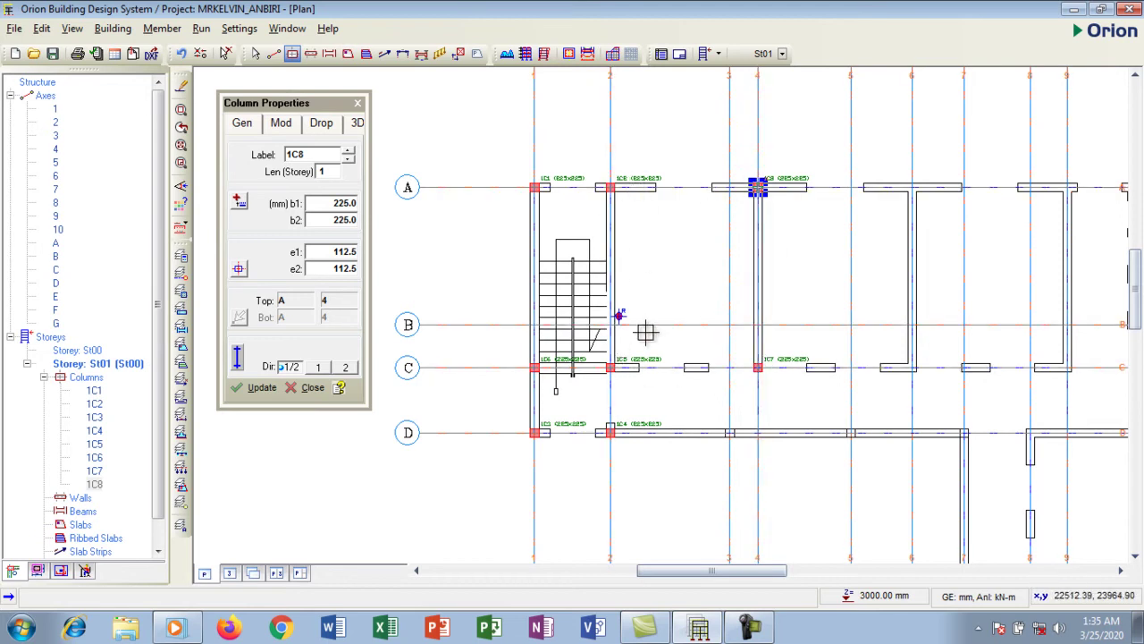
scroll(699, 325, down, 1)
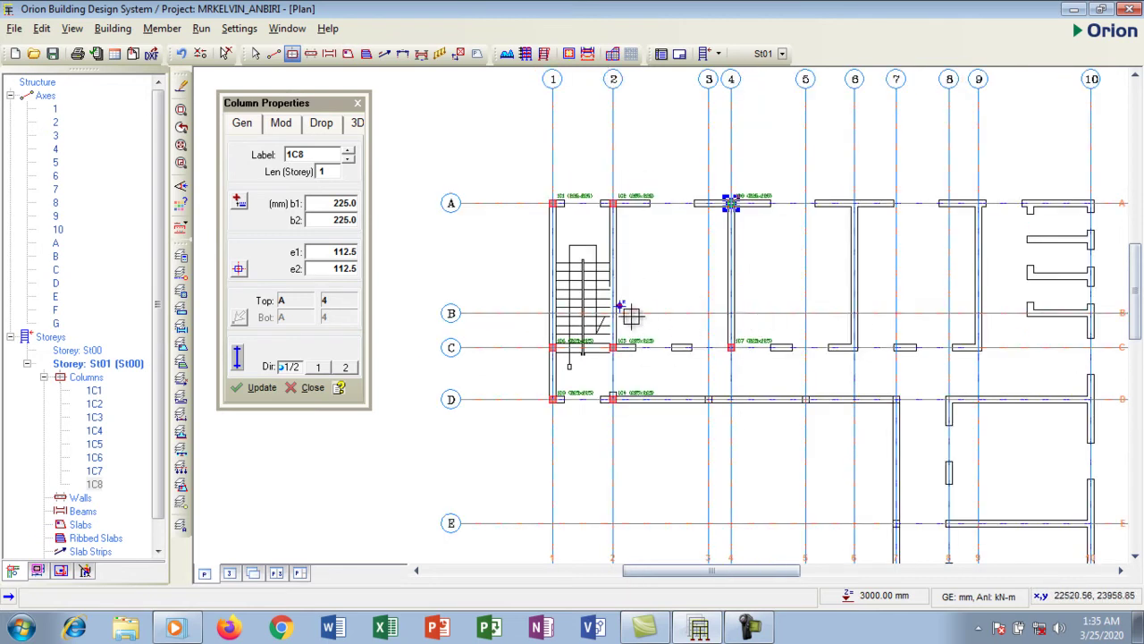
scroll(646, 318, down, 1)
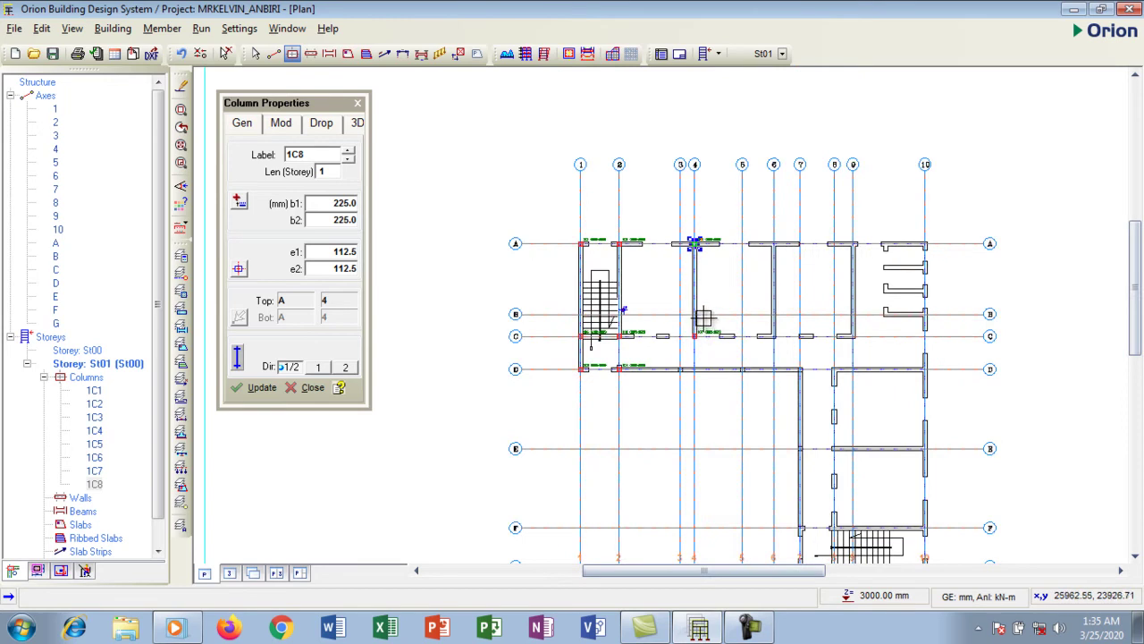
- Place a 225x225 column at the intersection of axes C and 6
scroll(703, 318, up, 2)
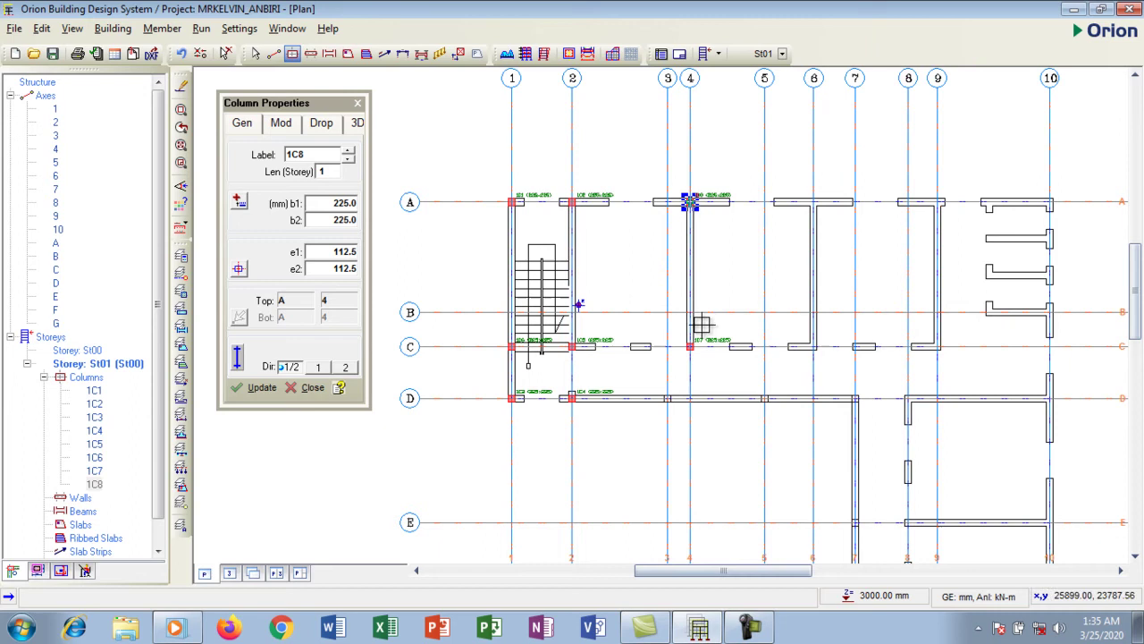
scroll(706, 354, up, 1)
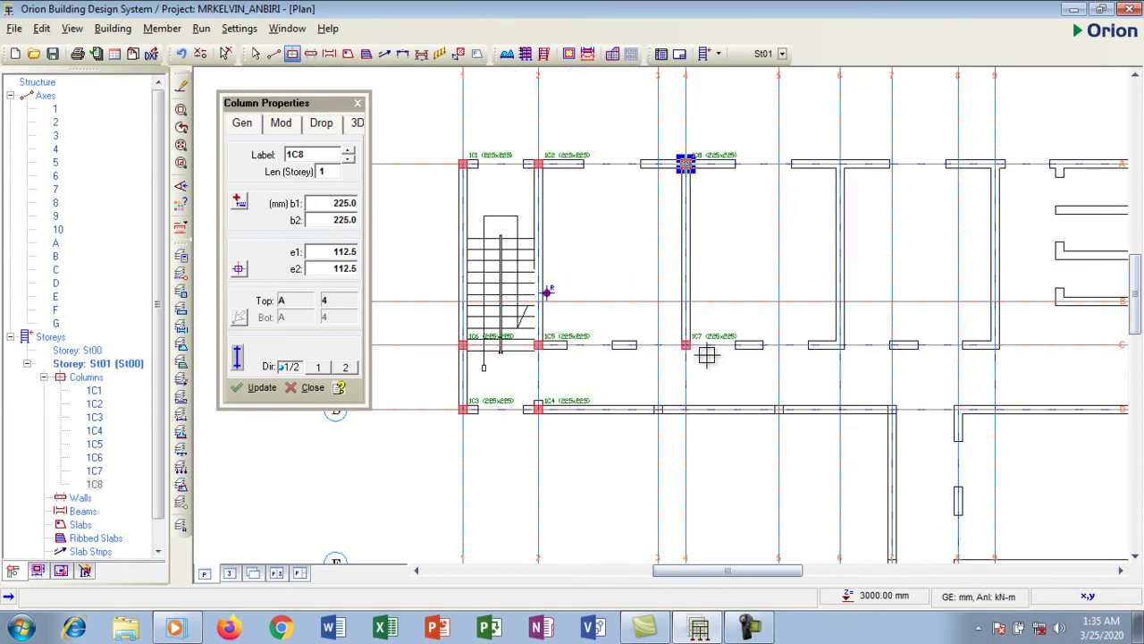
scroll(582, 270, down, 1)
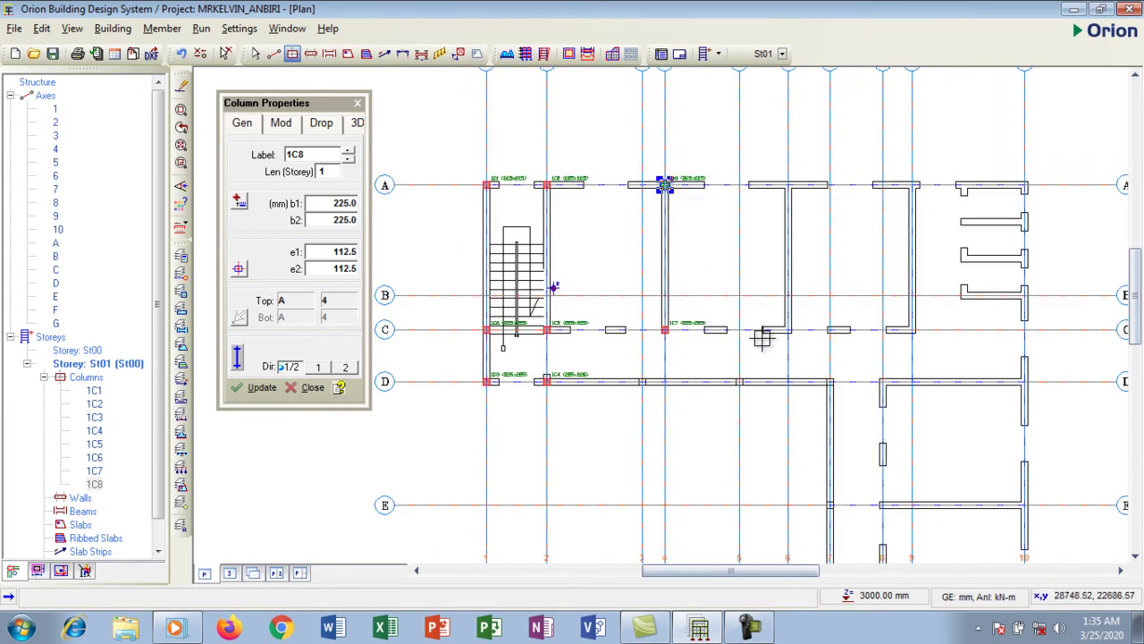
scroll(764, 335, up, 2)
scroll(733, 327, down, 1)
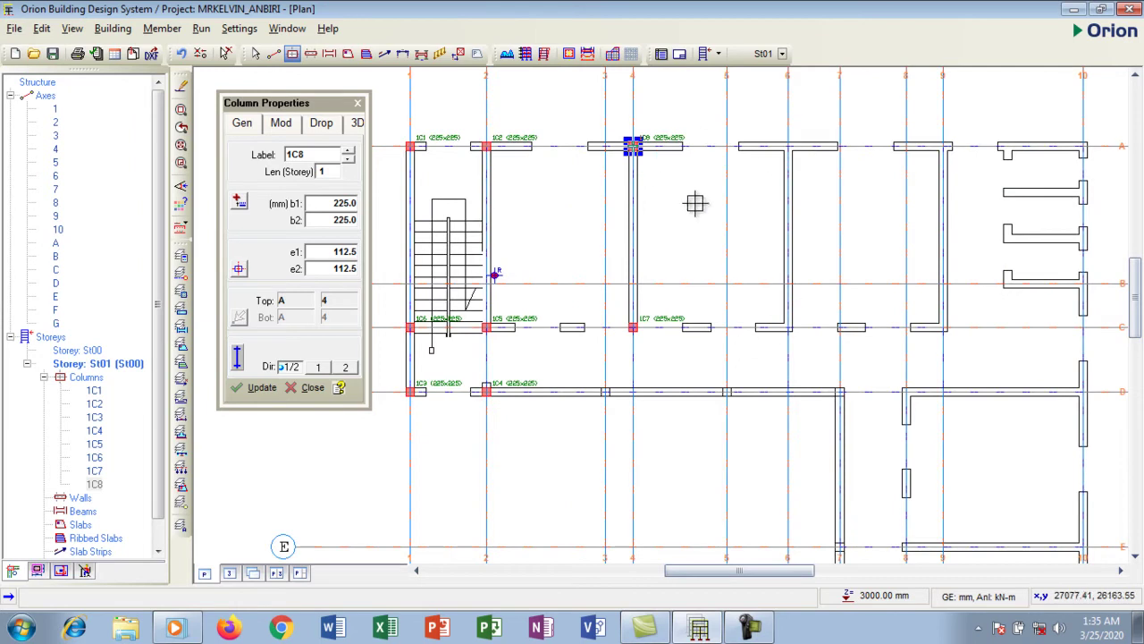
scroll(653, 195, down, 1)
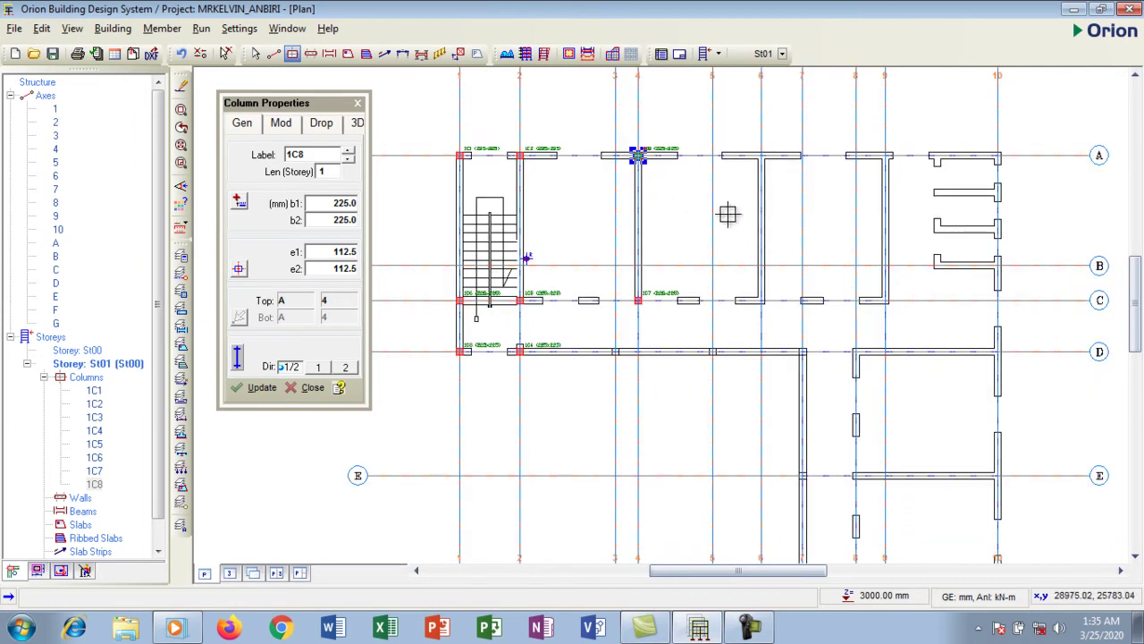
scroll(756, 311, up, 1)
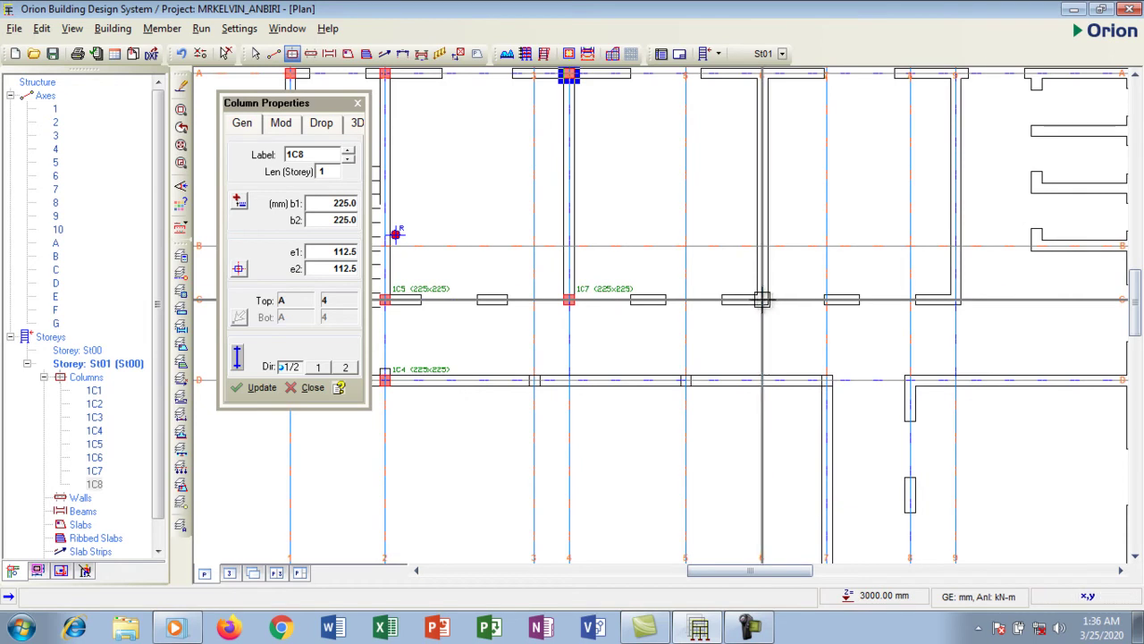
click(762, 299)
- Place a 225x225 column at the intersection of axes A and 6
scroll(750, 347, down, 1)
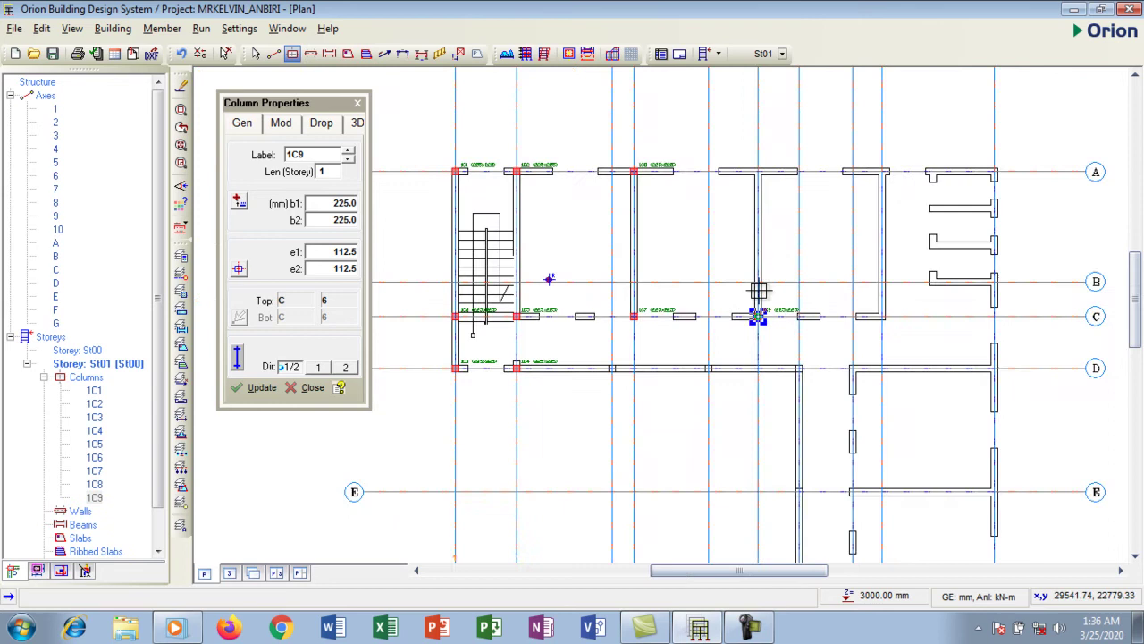
scroll(755, 201, up, 3)
scroll(658, 187, down, 1)
scroll(658, 188, down, 1)
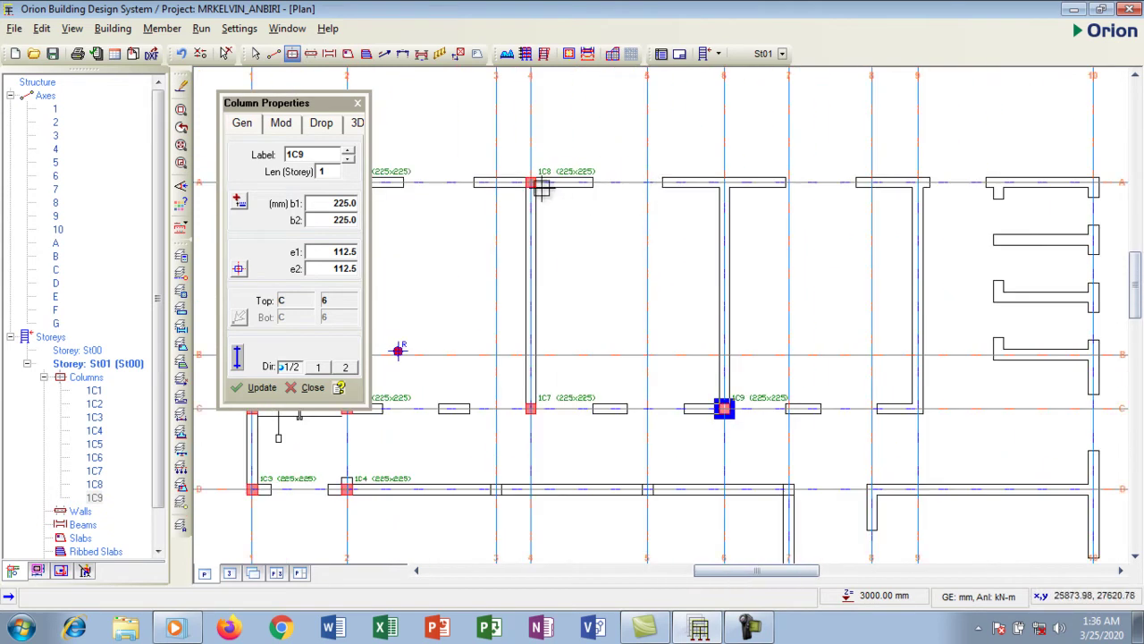
scroll(738, 239, down, 1)
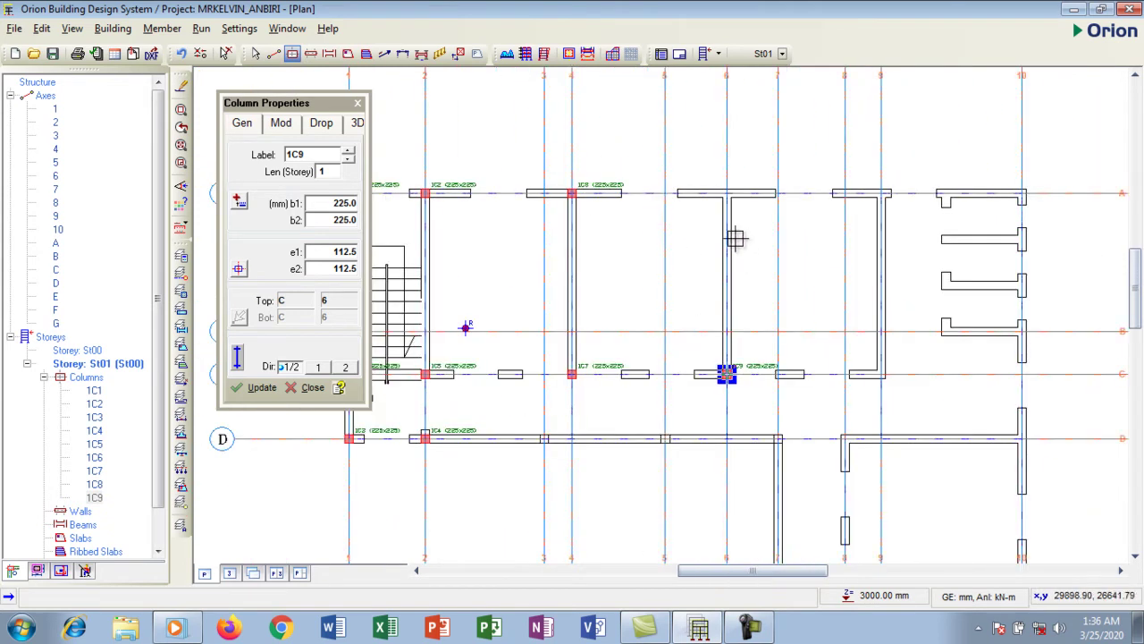
scroll(715, 265, down, 1)
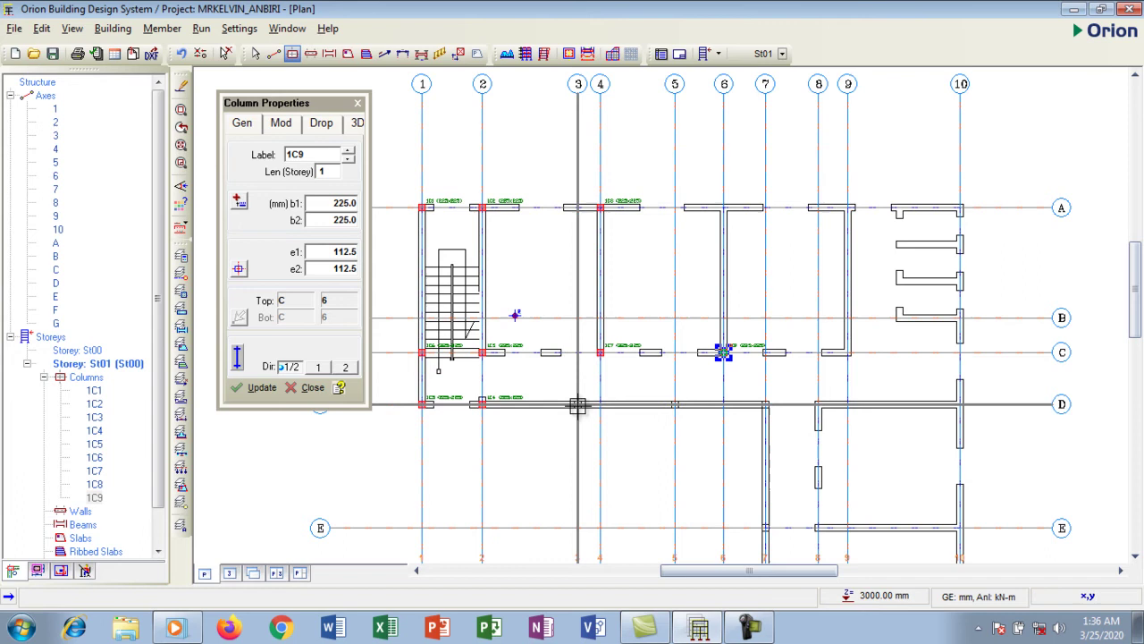
scroll(577, 405, up, 3)
scroll(577, 402, down, 1)
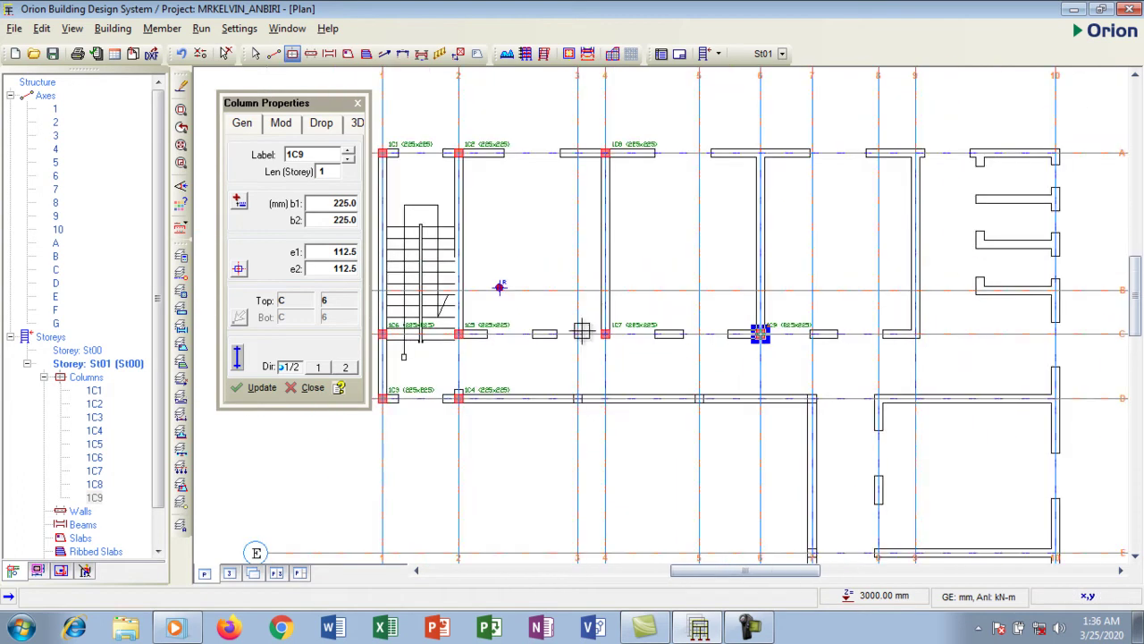
scroll(636, 211, down, 2)
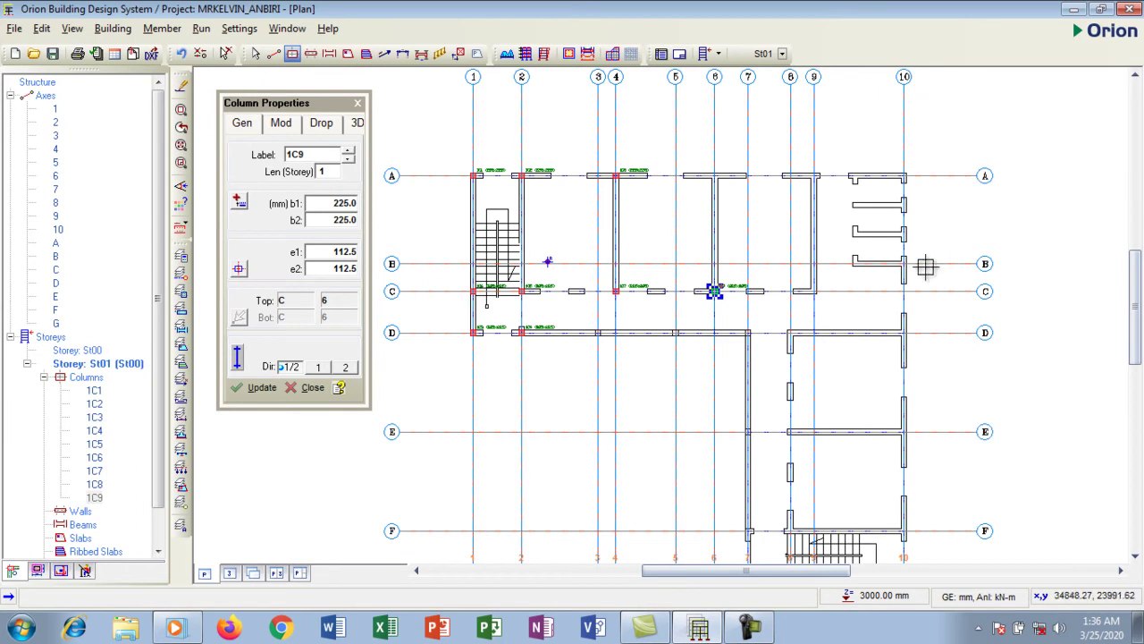
scroll(715, 292, up, 2)
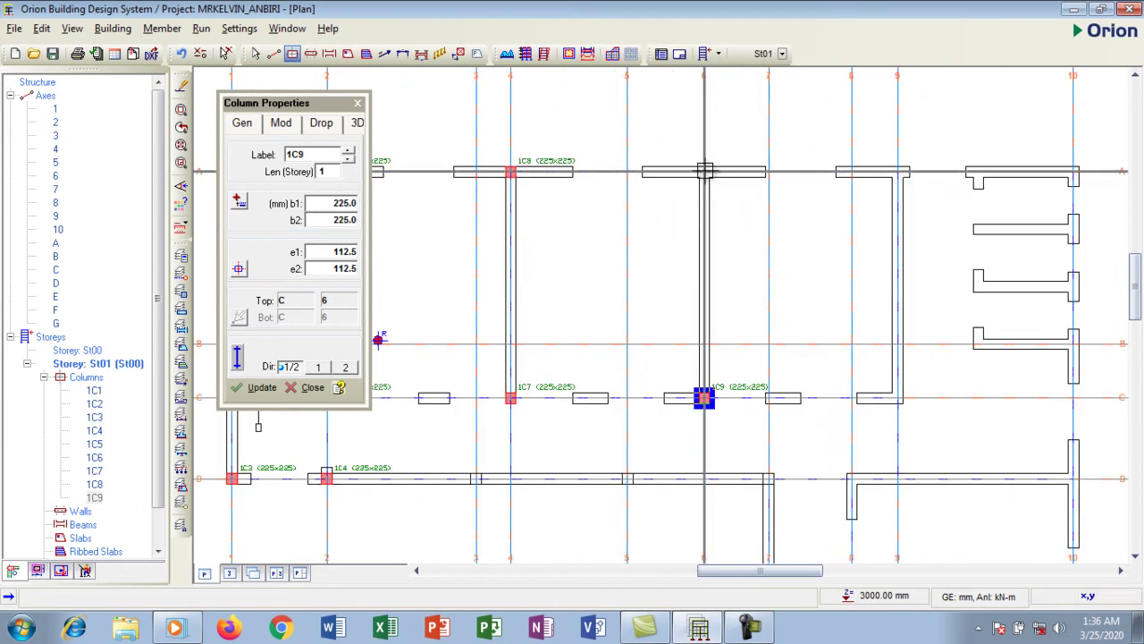
click(705, 397)
- Place 225x225 columns along axis 9 at its intersections with axes C and A
scroll(778, 179, down, 2)
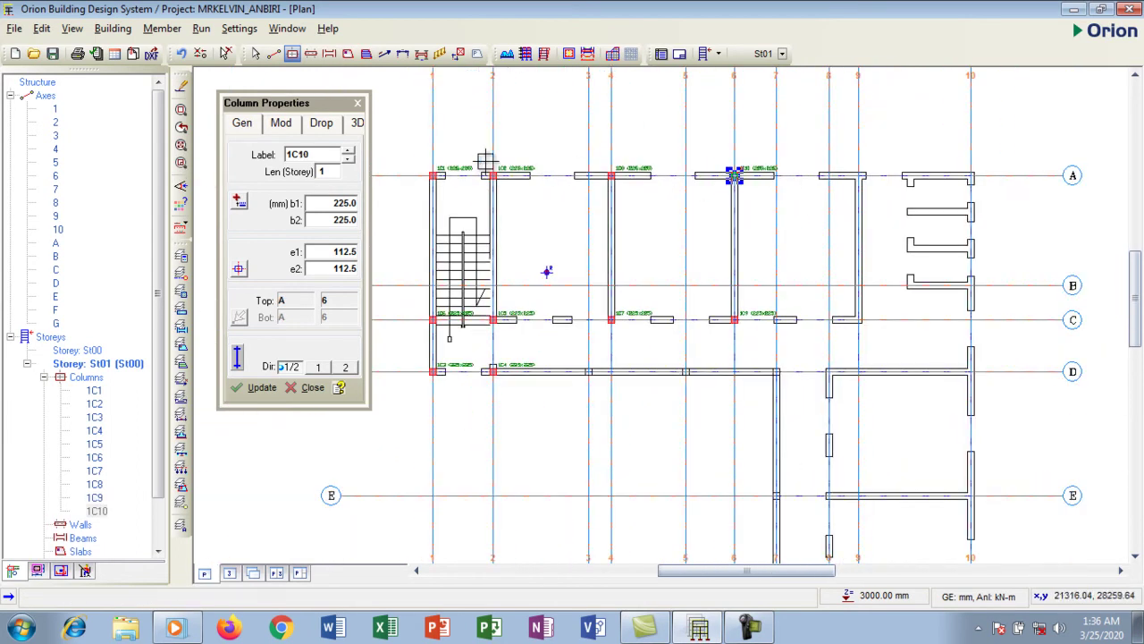
scroll(821, 330, up, 2)
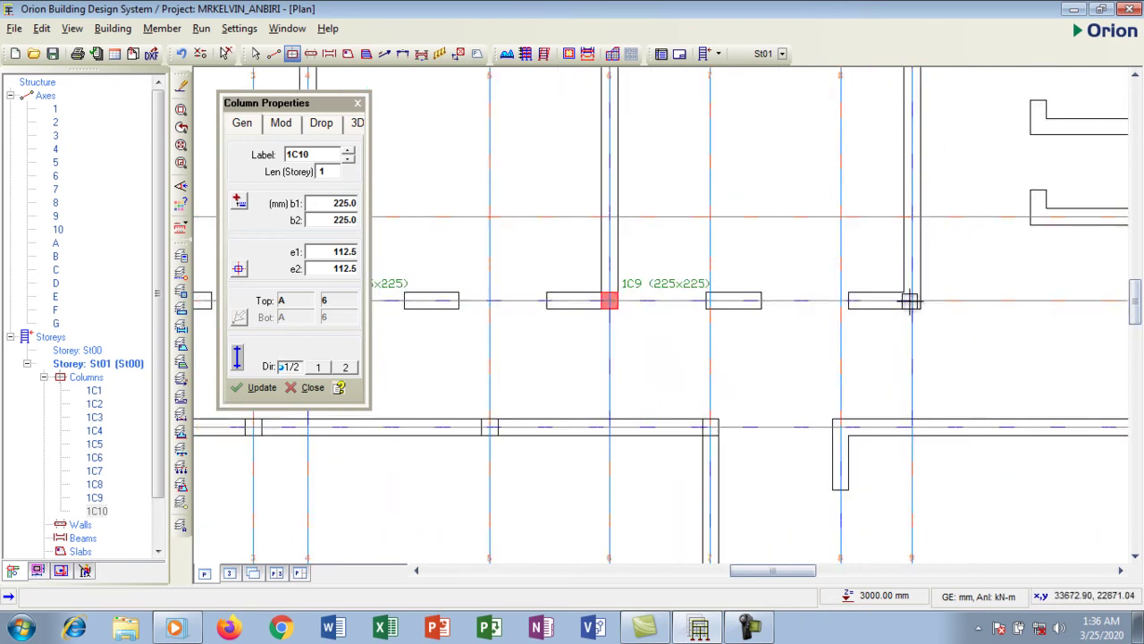
click(912, 300)
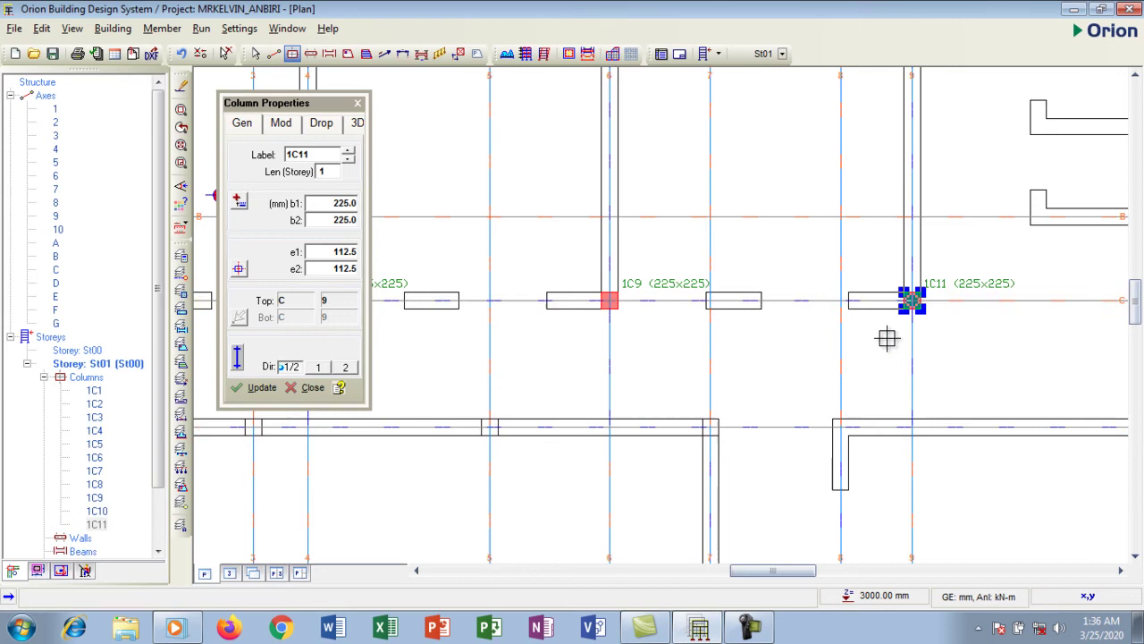
scroll(869, 366, down, 2)
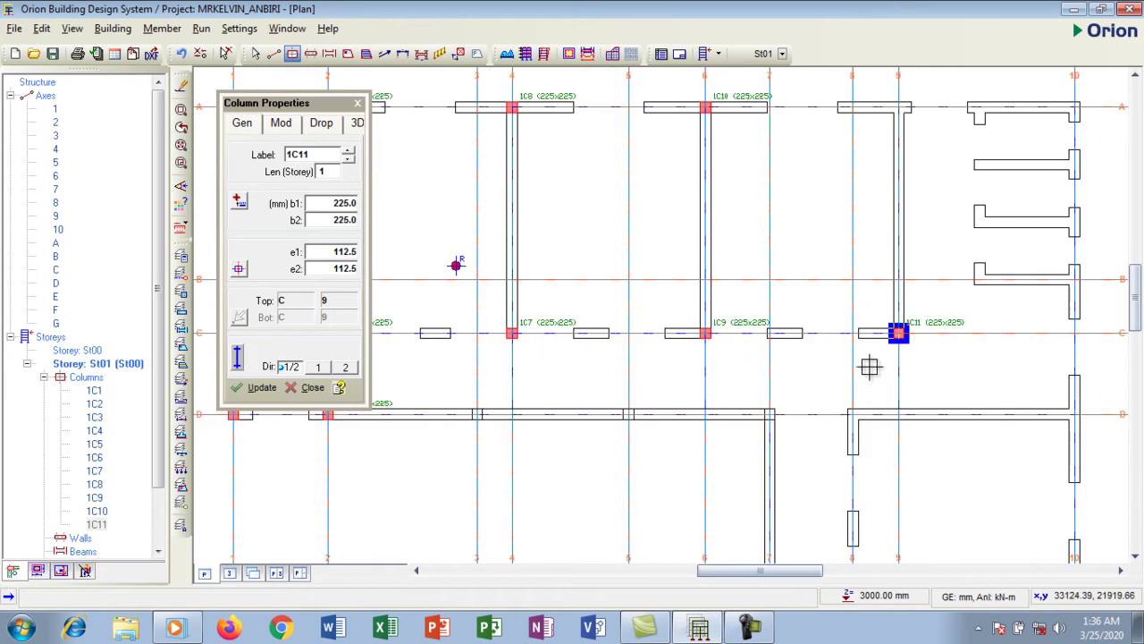
click(899, 107)
- Place a 225x225 column at the intersection of axes A and 10
scroll(876, 182, down, 2)
scroll(961, 143, up, 3)
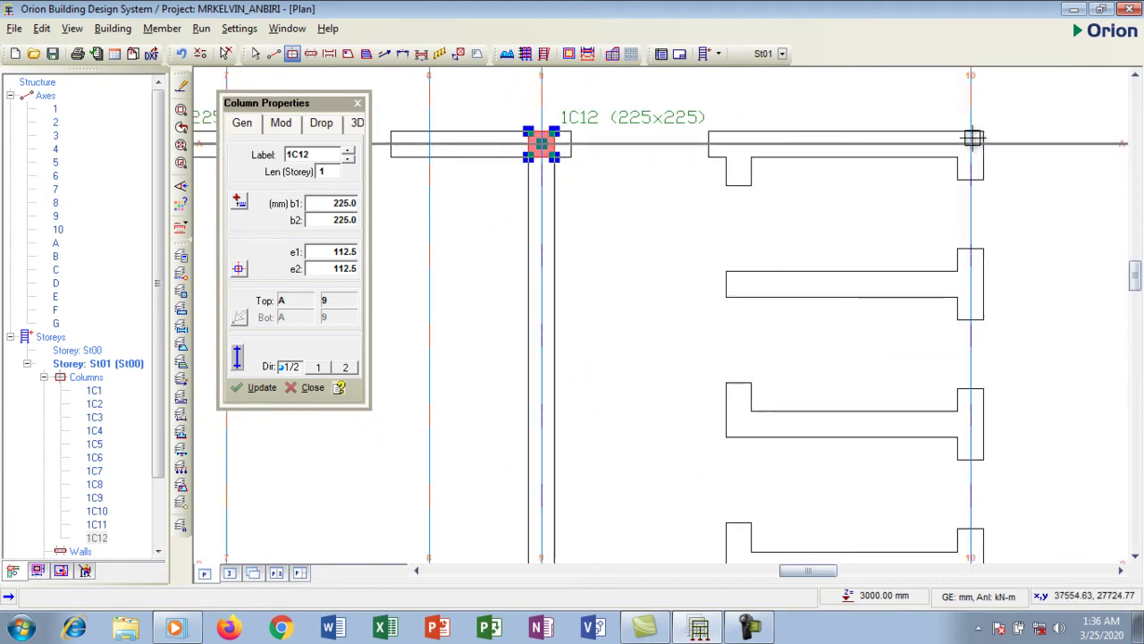
click(971, 141)
- Place a 225x225 column at the intersection of axes B and 10
scroll(930, 108, down, 2)
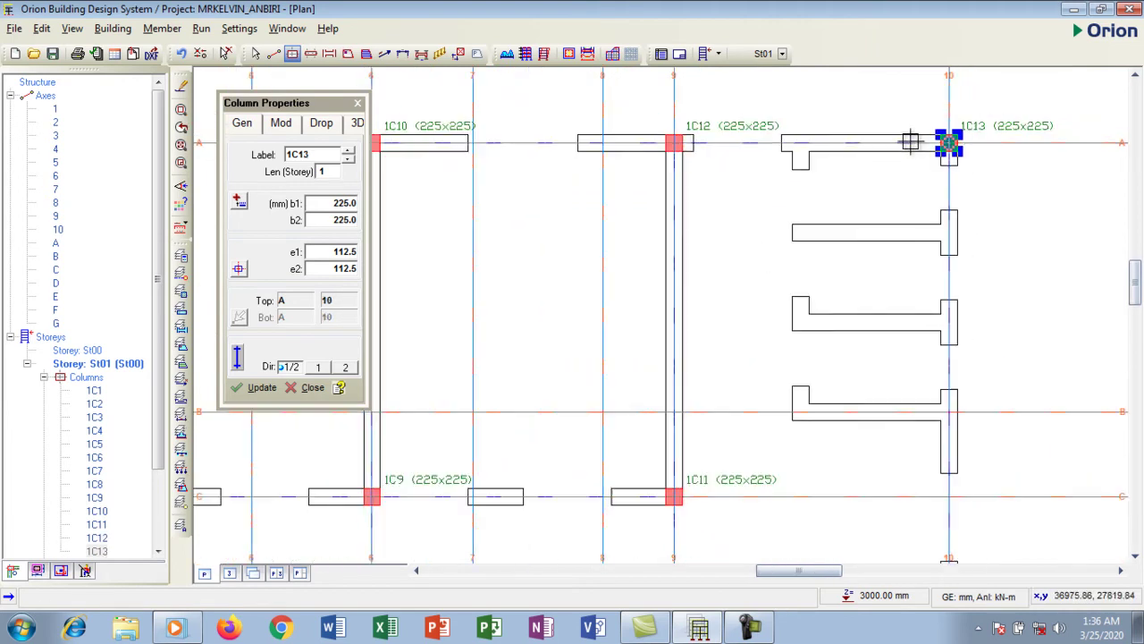
scroll(887, 194, up, 3)
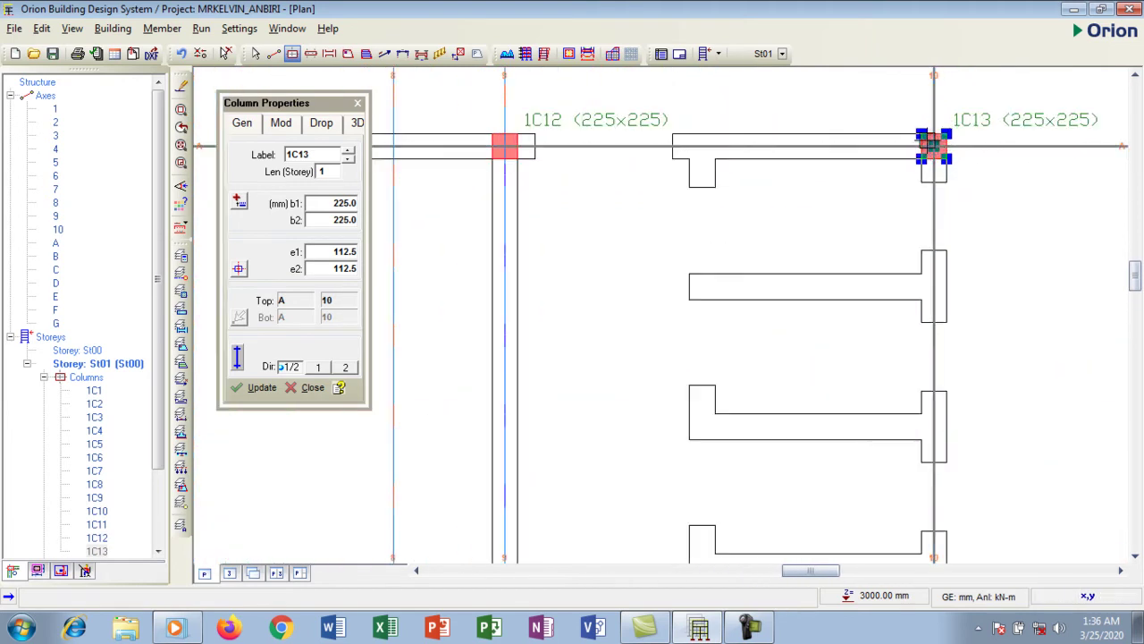
scroll(869, 189, down, 3)
scroll(930, 368, up, 2)
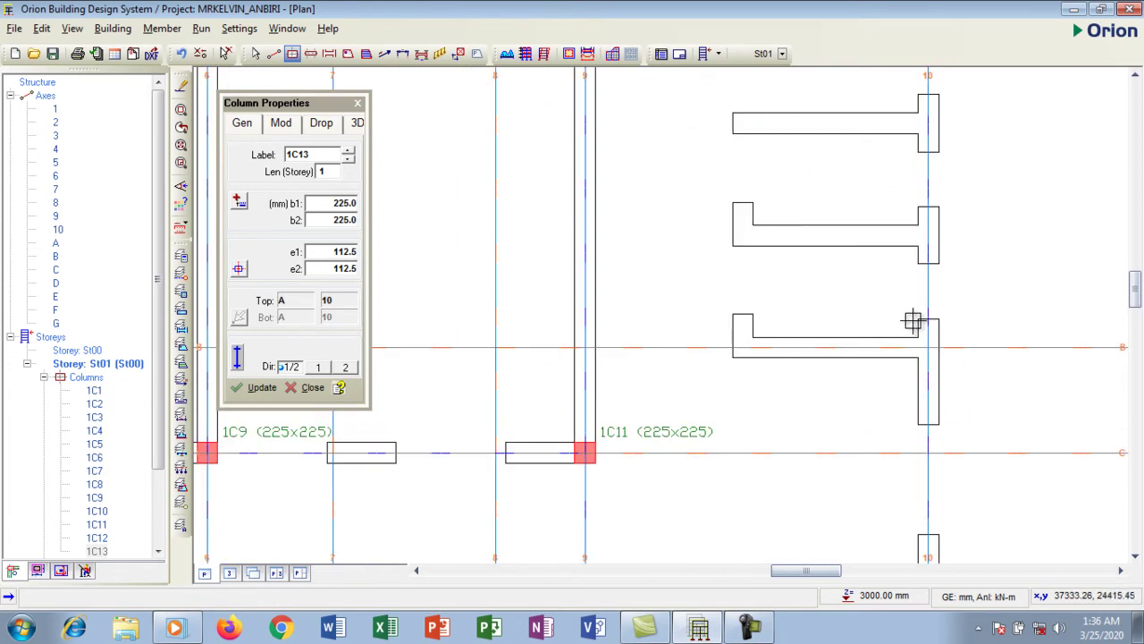
scroll(913, 322, down, 2)
scroll(908, 341, down, 1)
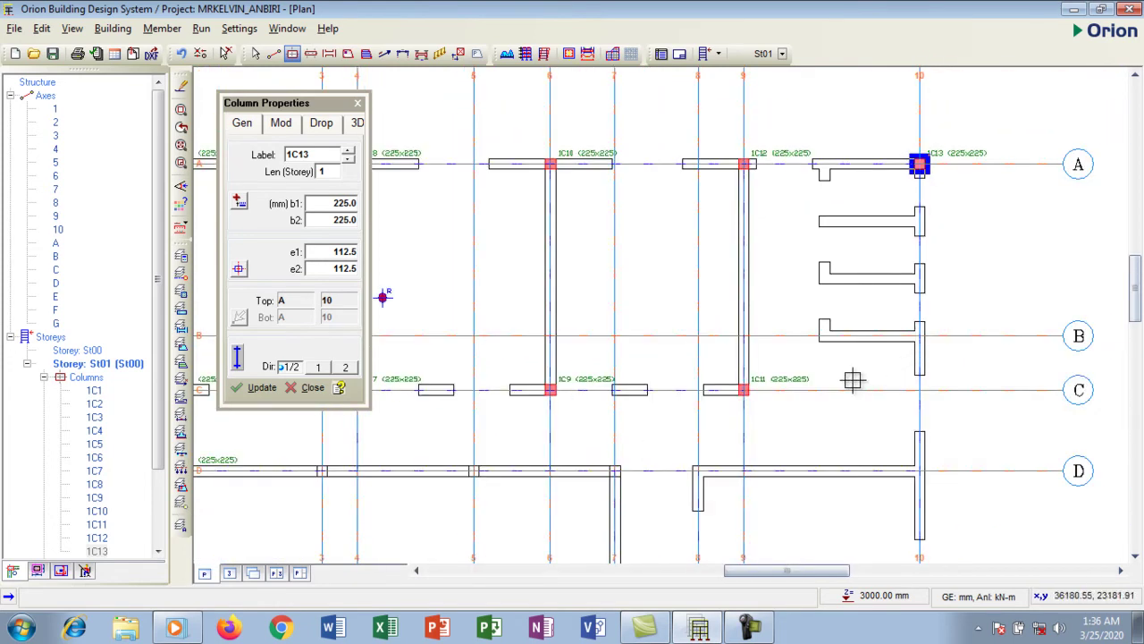
scroll(847, 365, down, 1)
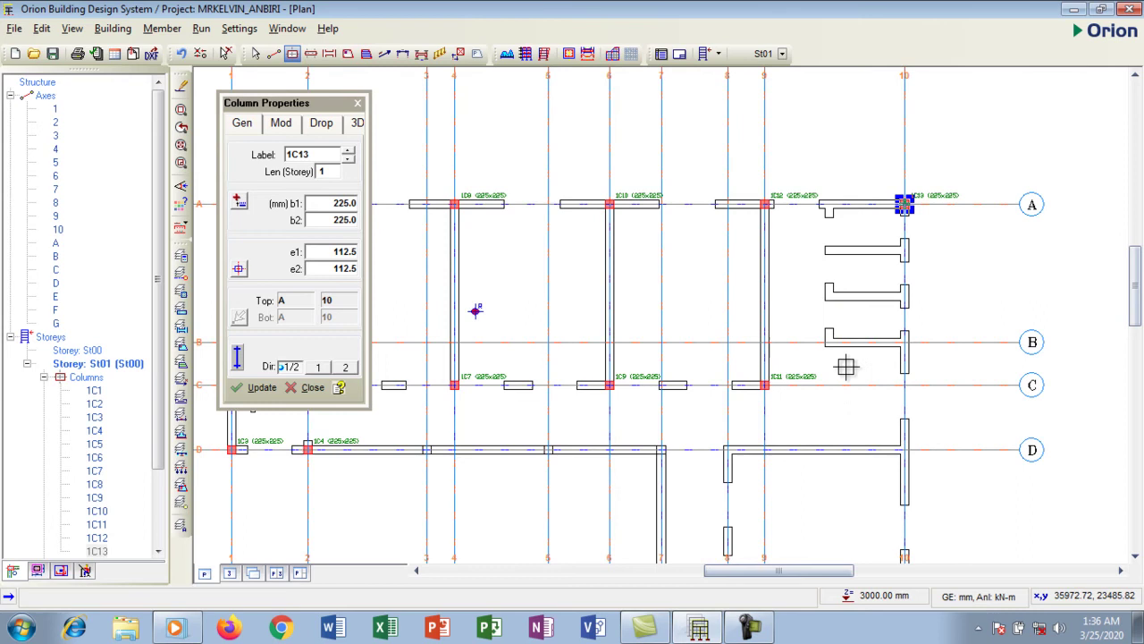
scroll(807, 330, down, 1)
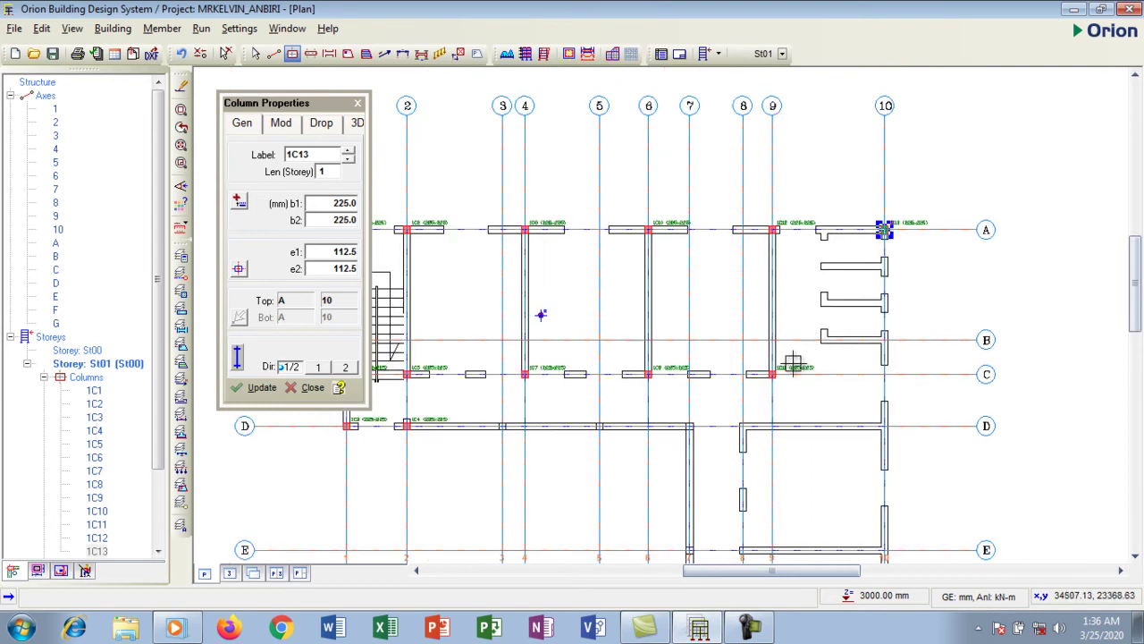
scroll(883, 353, up, 3)
click(889, 336)
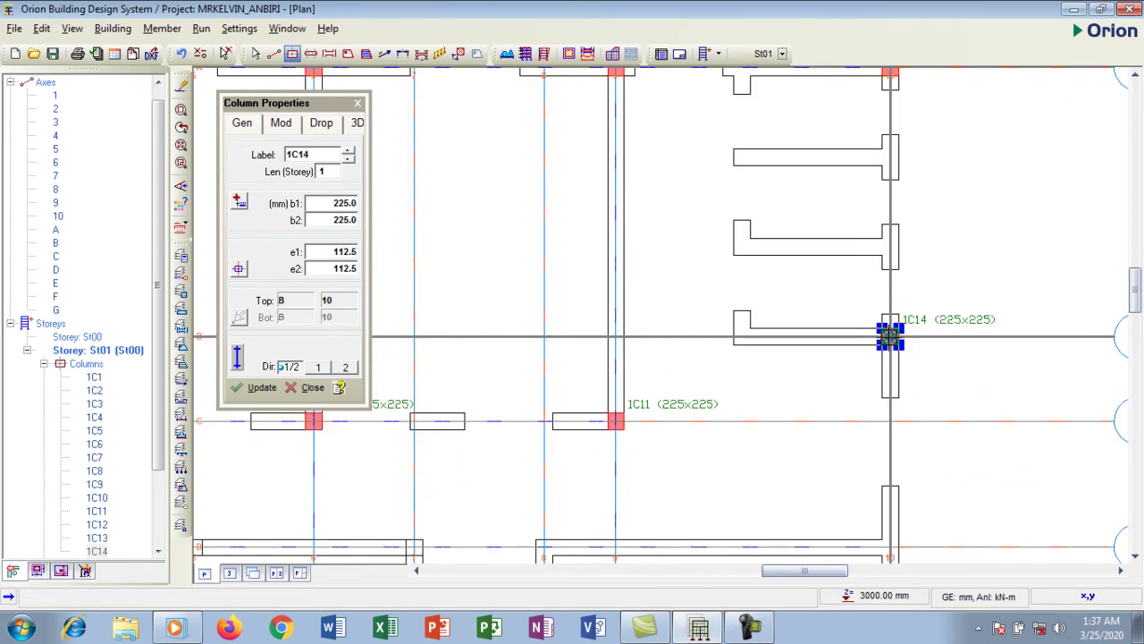
- Place a 225x225 column at the intersection of axes D and 3
scroll(875, 274, down, 3)
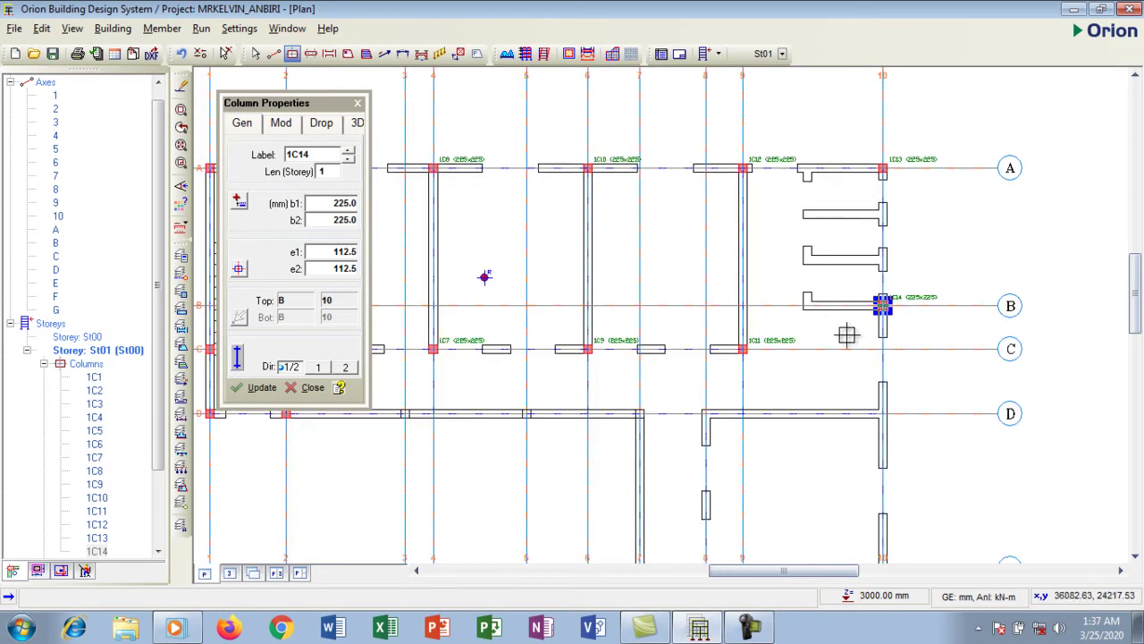
scroll(893, 413, down, 2)
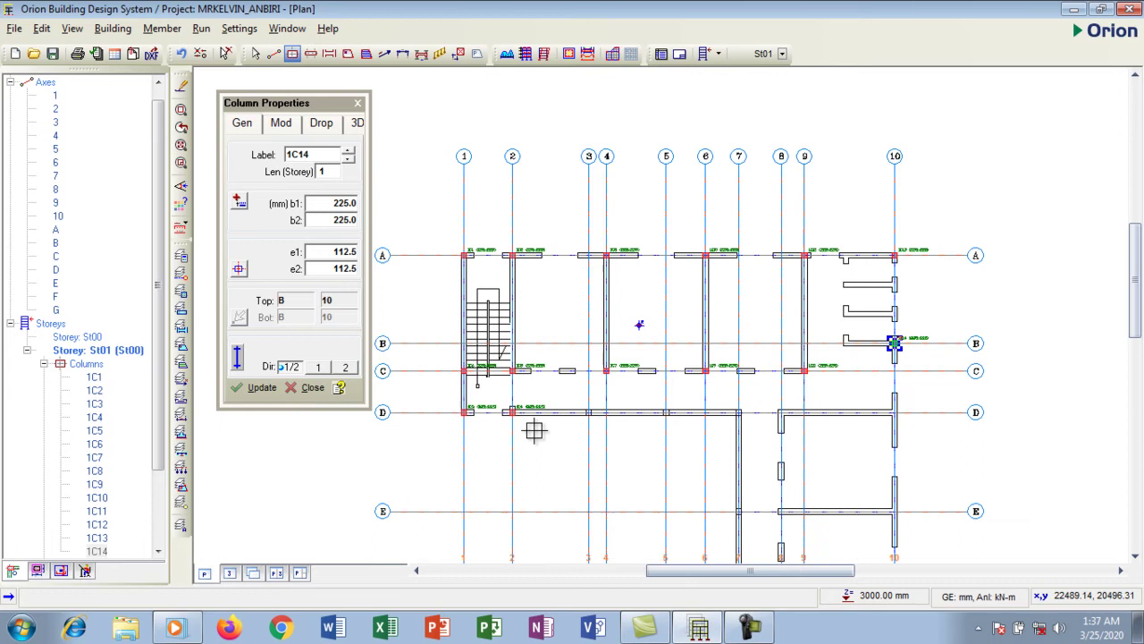
scroll(533, 431, up, 2)
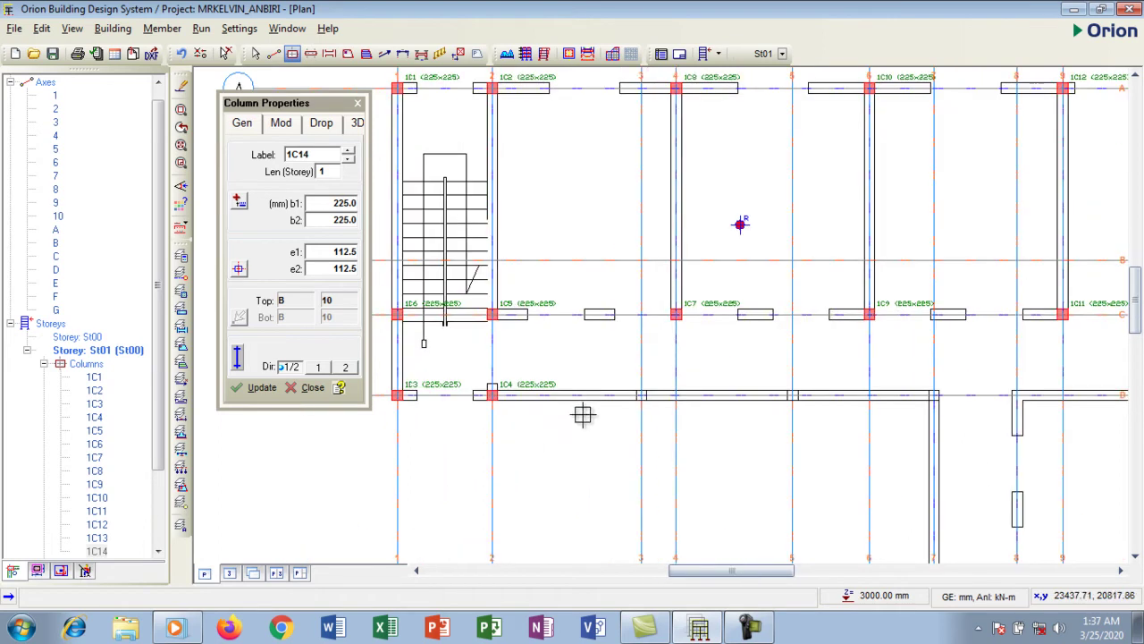
scroll(649, 389, up, 2)
click(639, 390)
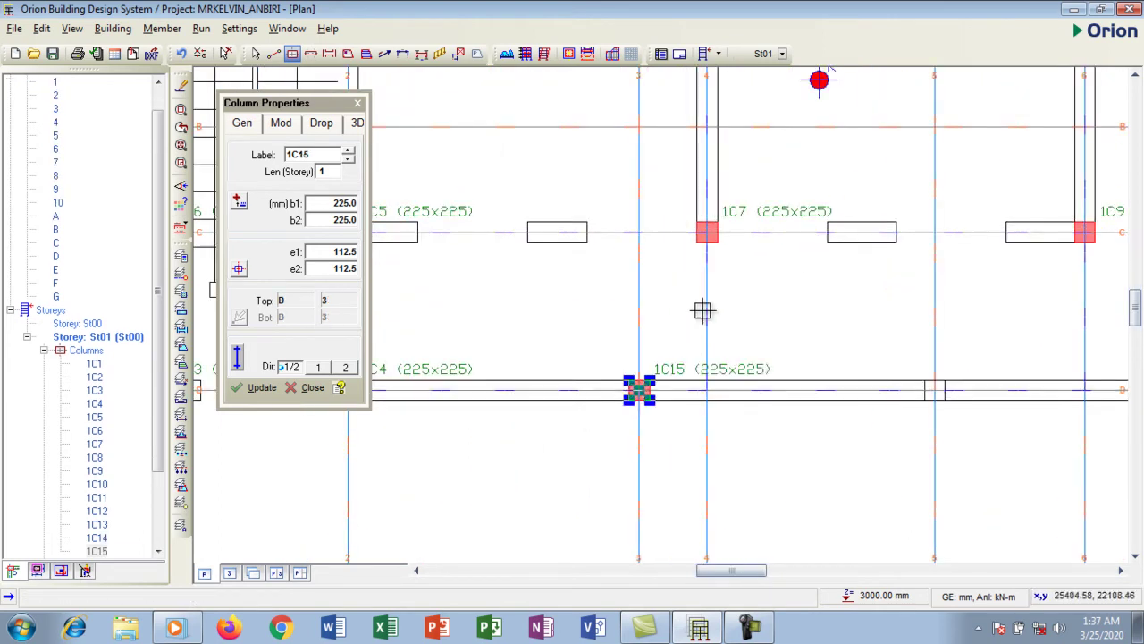
- Place 225x225 columns along axis D at its intersections with axes 5 and 7
scroll(696, 317, down, 2)
scroll(676, 346, up, 2)
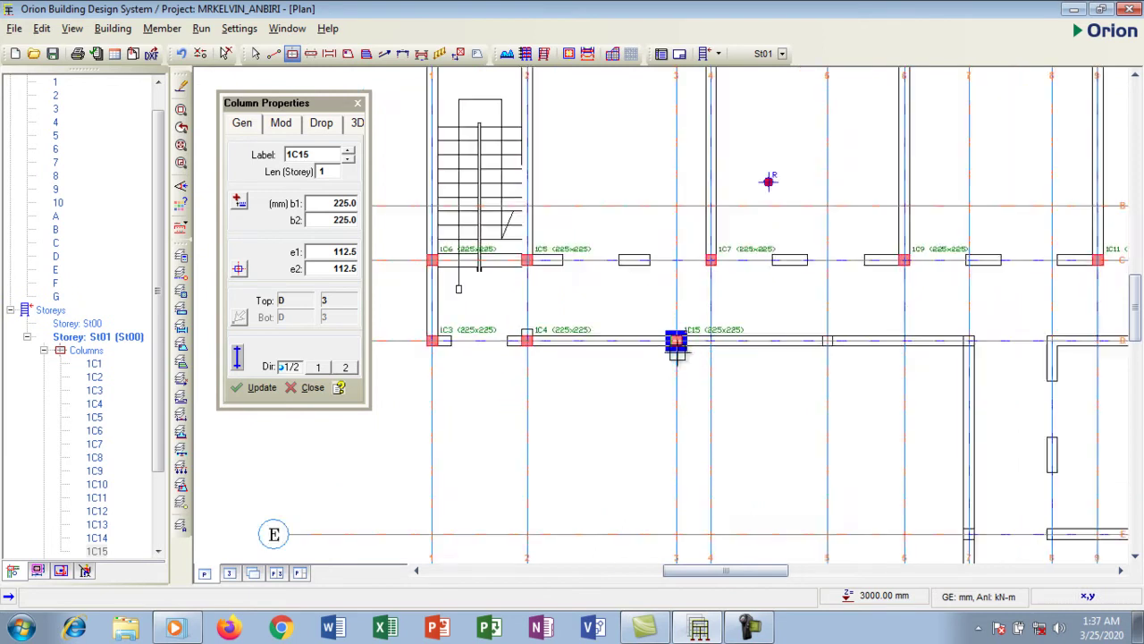
scroll(675, 331, down, 1)
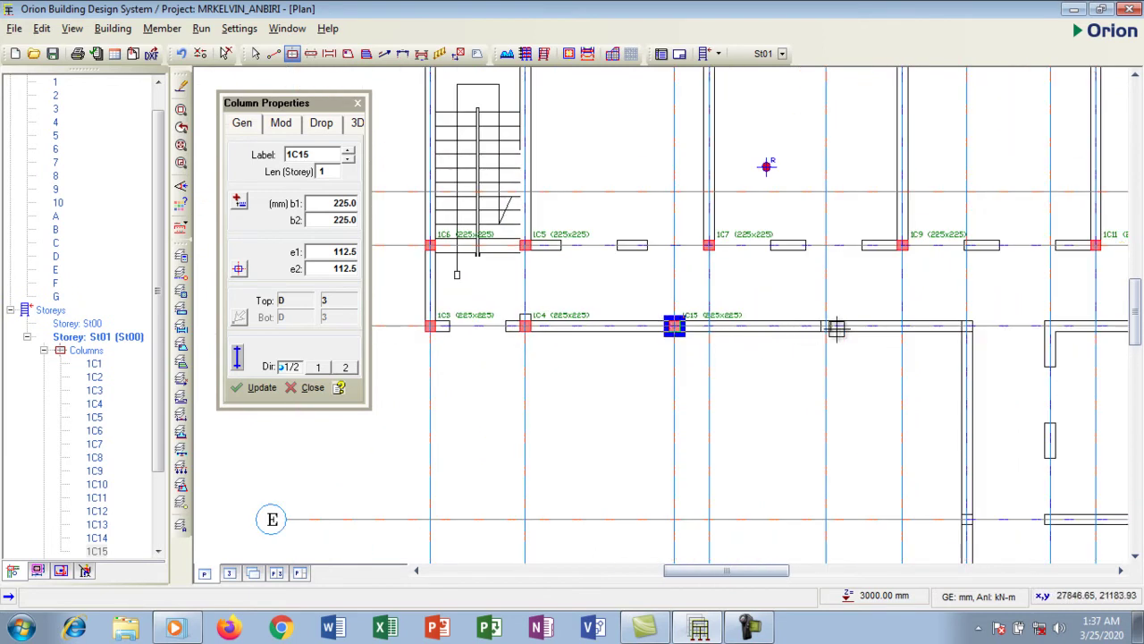
scroll(819, 328, up, 3)
scroll(830, 327, down, 1)
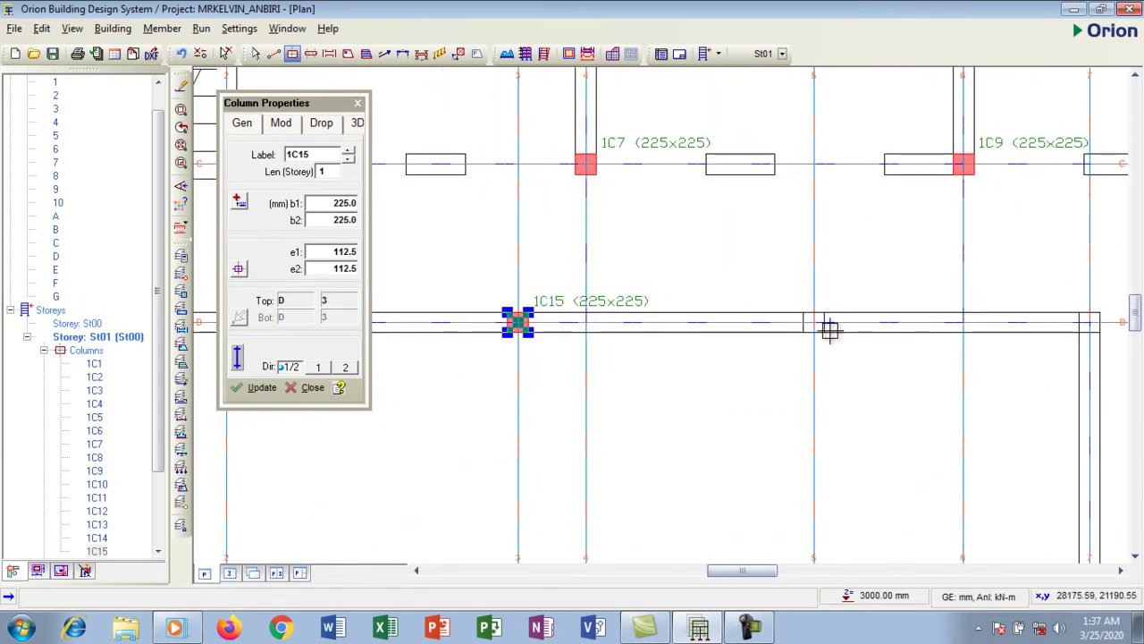
scroll(831, 322, down, 3)
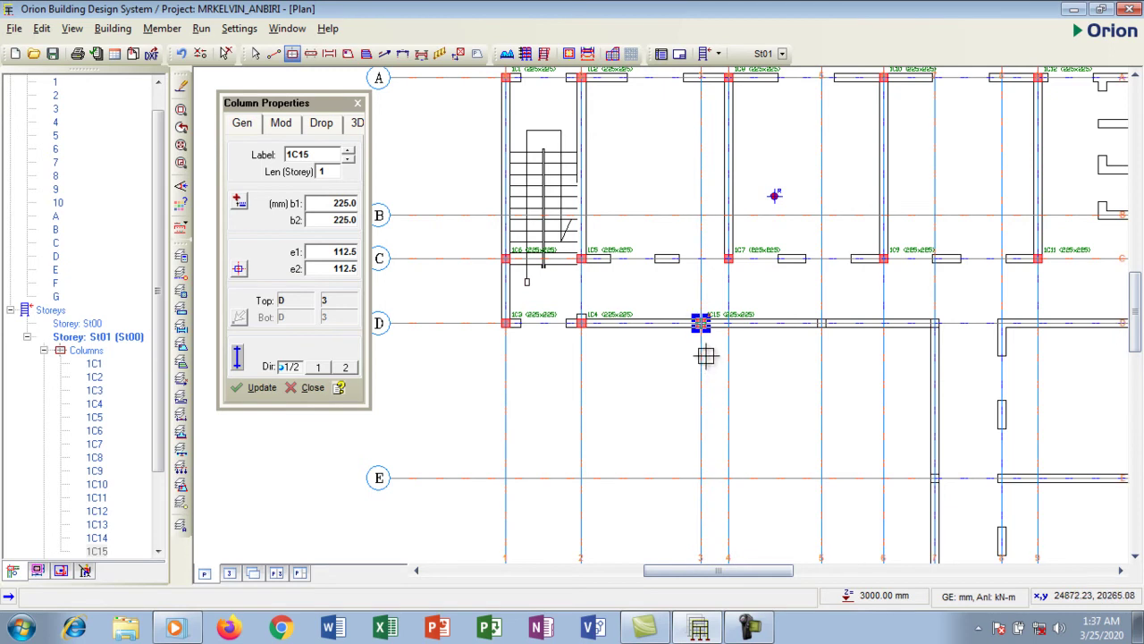
scroll(702, 323, up, 2)
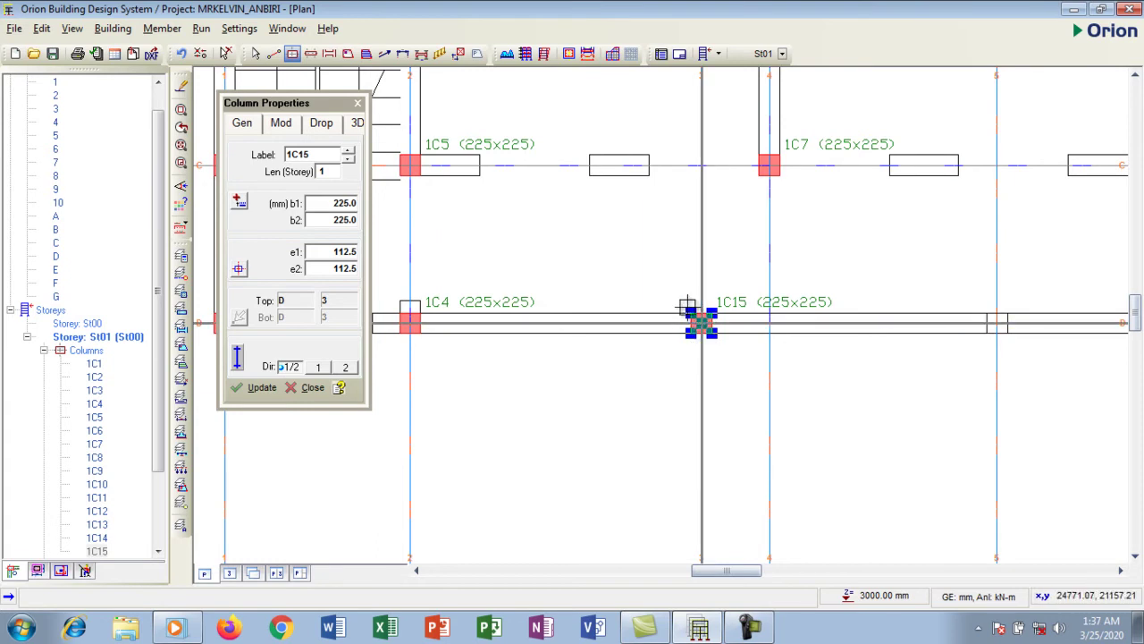
scroll(670, 279, down, 2)
scroll(838, 304, up, 2)
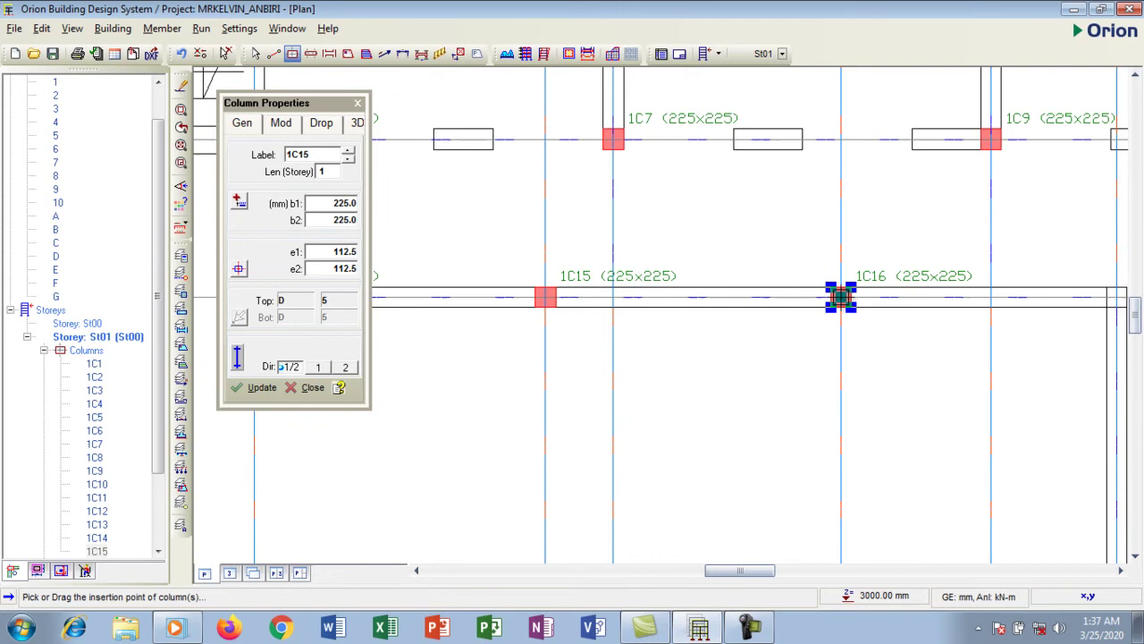
click(837, 298)
scroll(710, 322, down, 2)
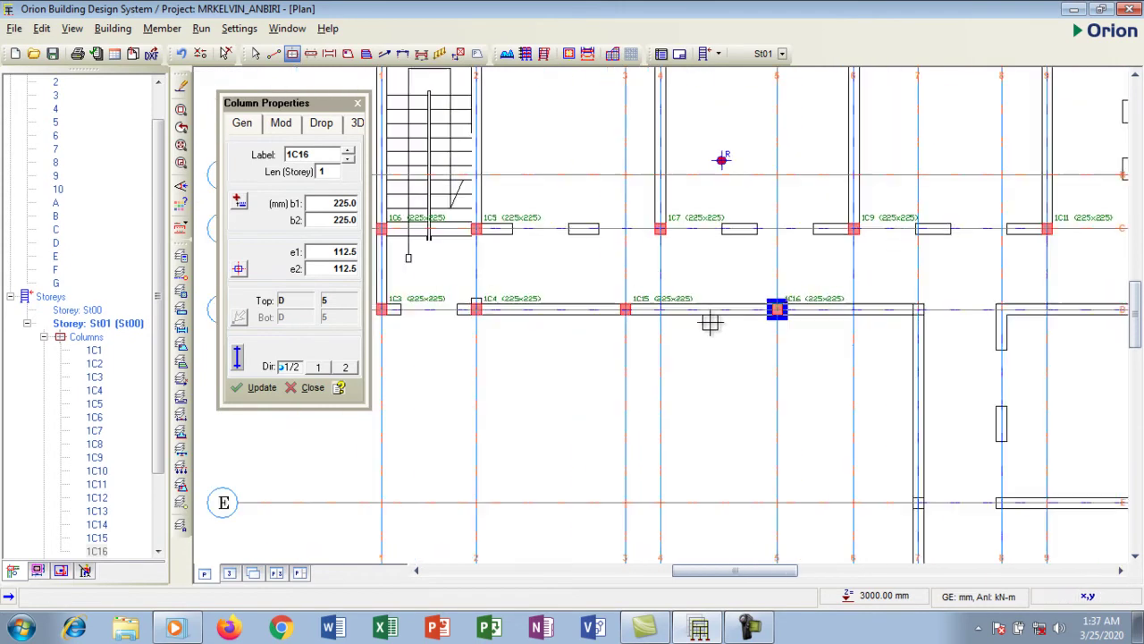
click(921, 309)
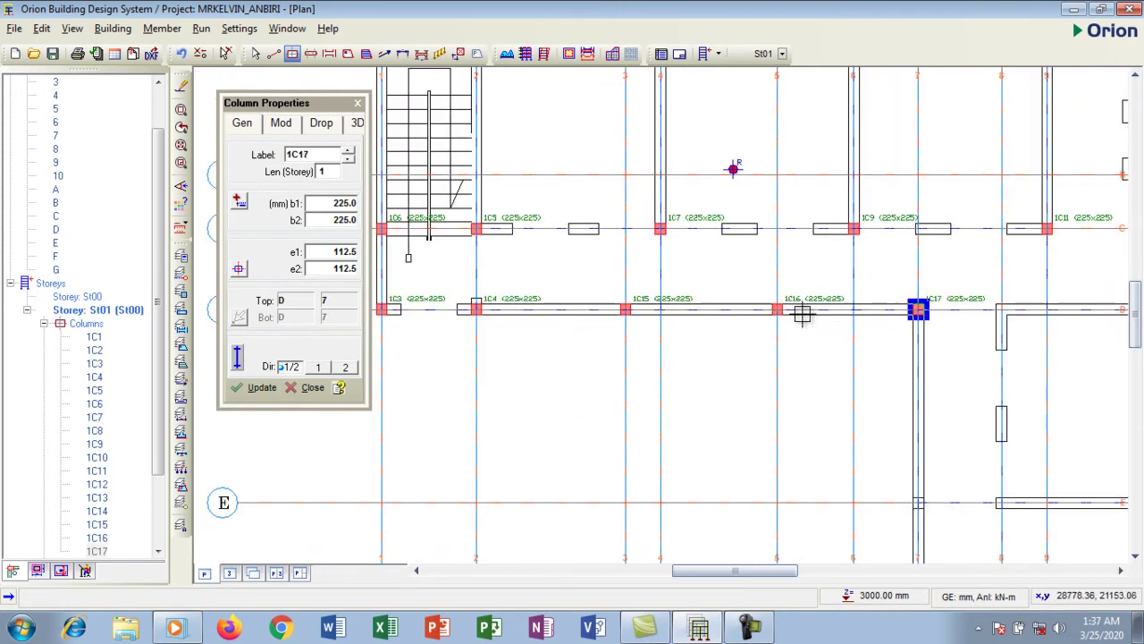
- Place 225x225 columns along axis D at its intersections with axes 10 and 8
scroll(921, 310, down, 2)
scroll(930, 317, up, 2)
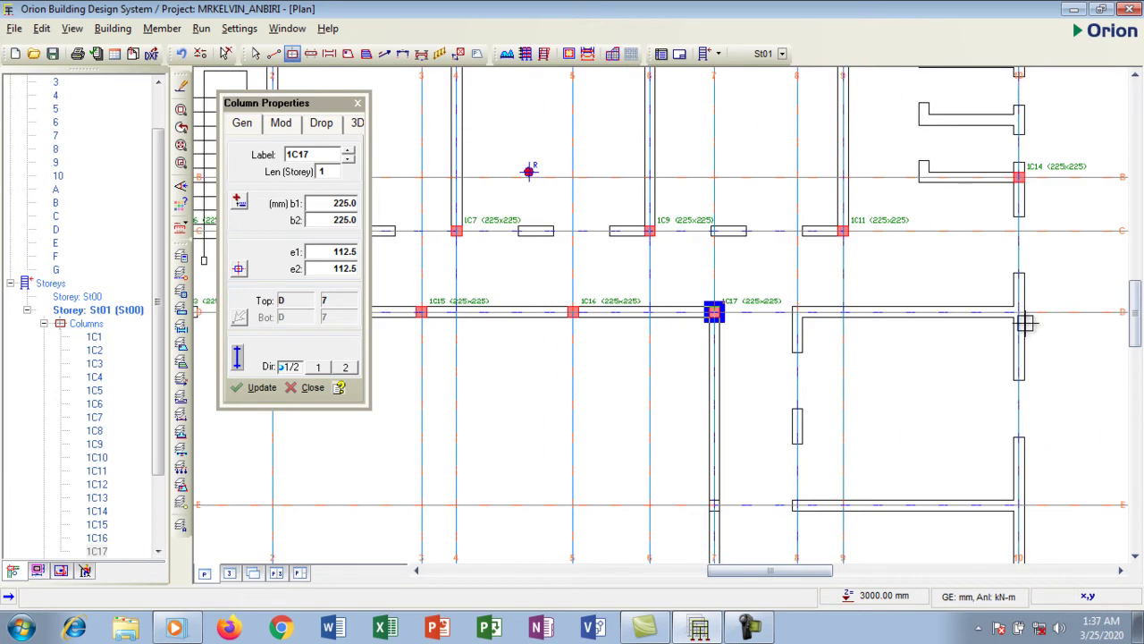
click(1019, 312)
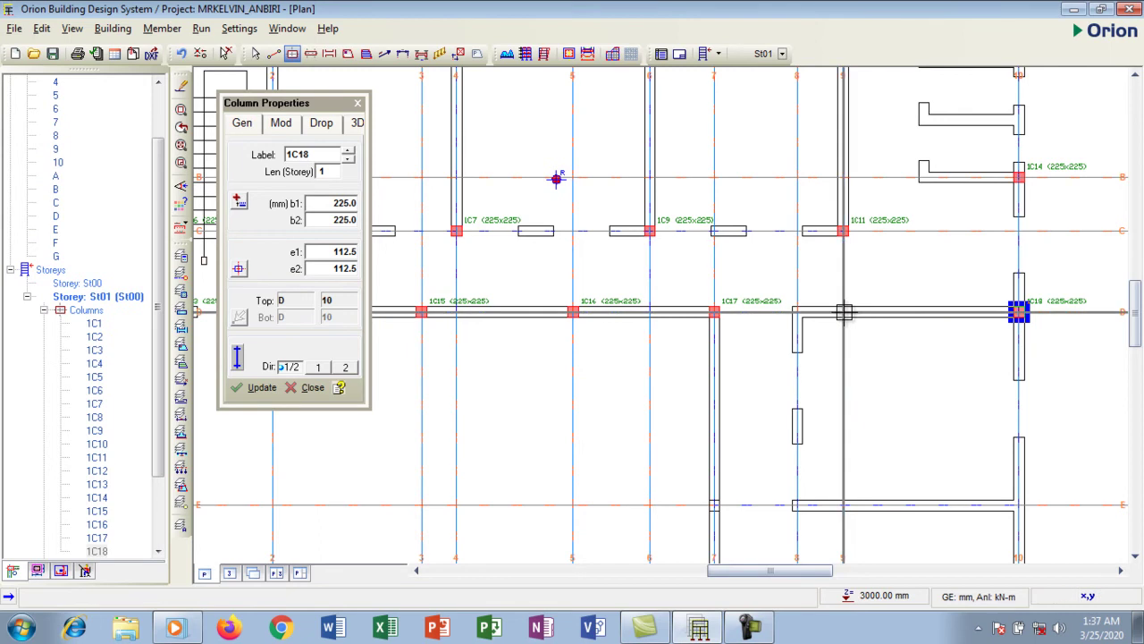
click(797, 312)
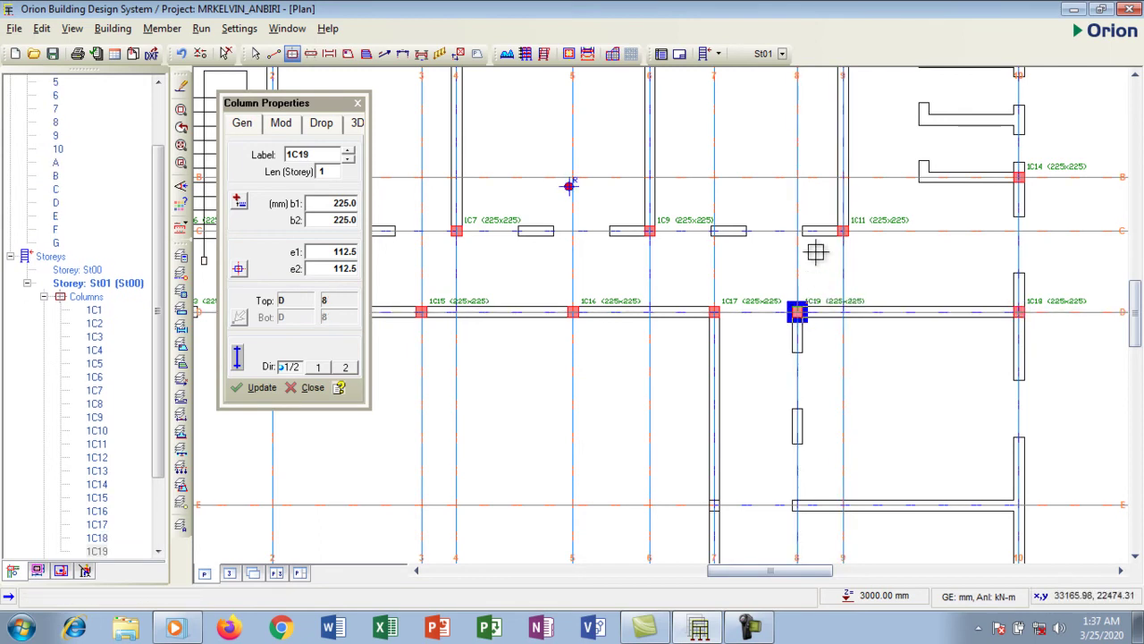
- Place 225x225 columns along axis E at its intersections with axes 10, 8 and 7
scroll(816, 257, down, 3)
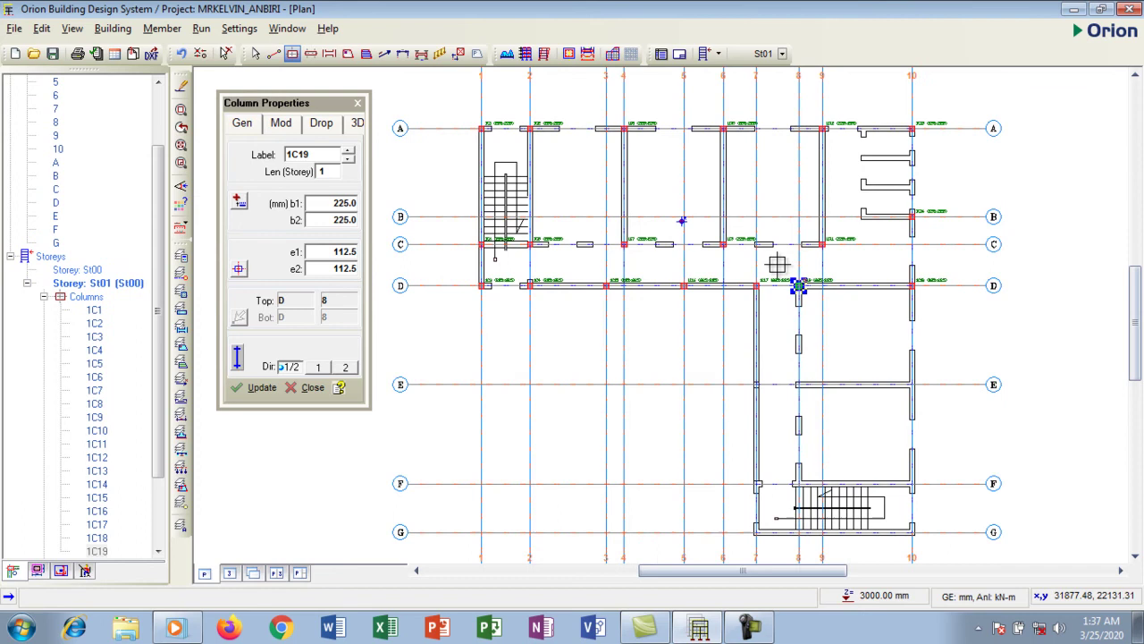
scroll(776, 361, up, 1)
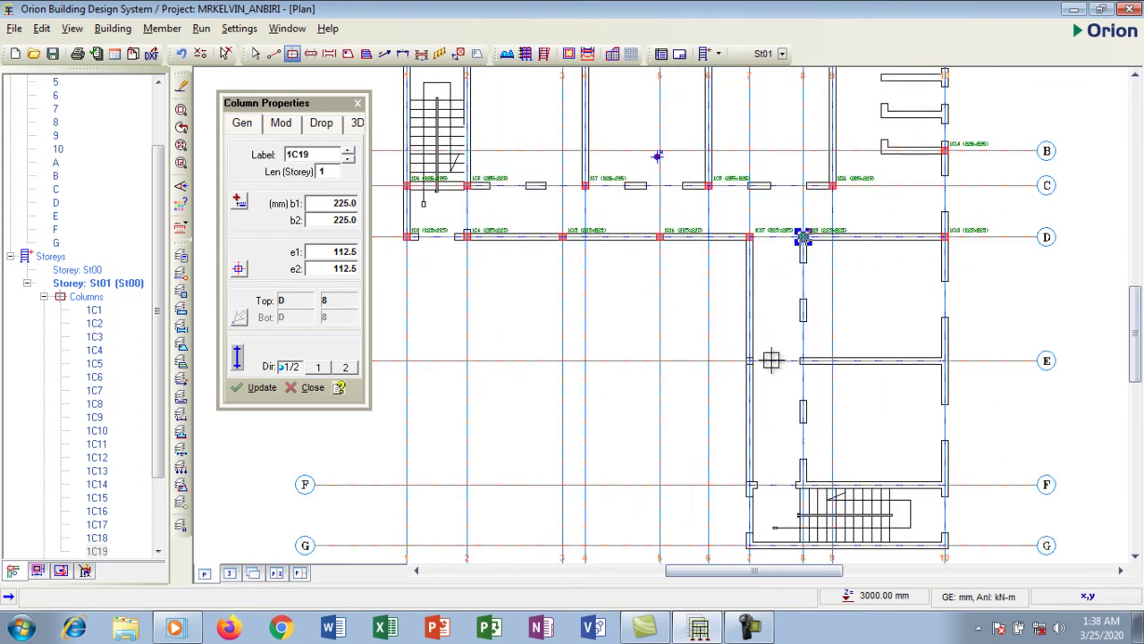
scroll(924, 362, up, 1)
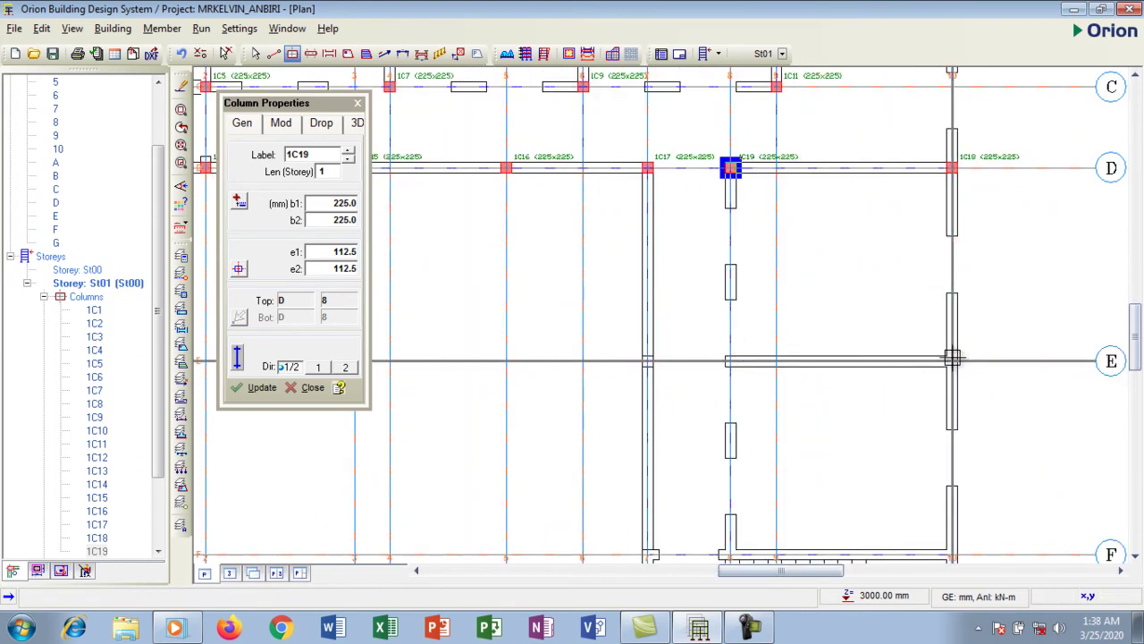
click(951, 360)
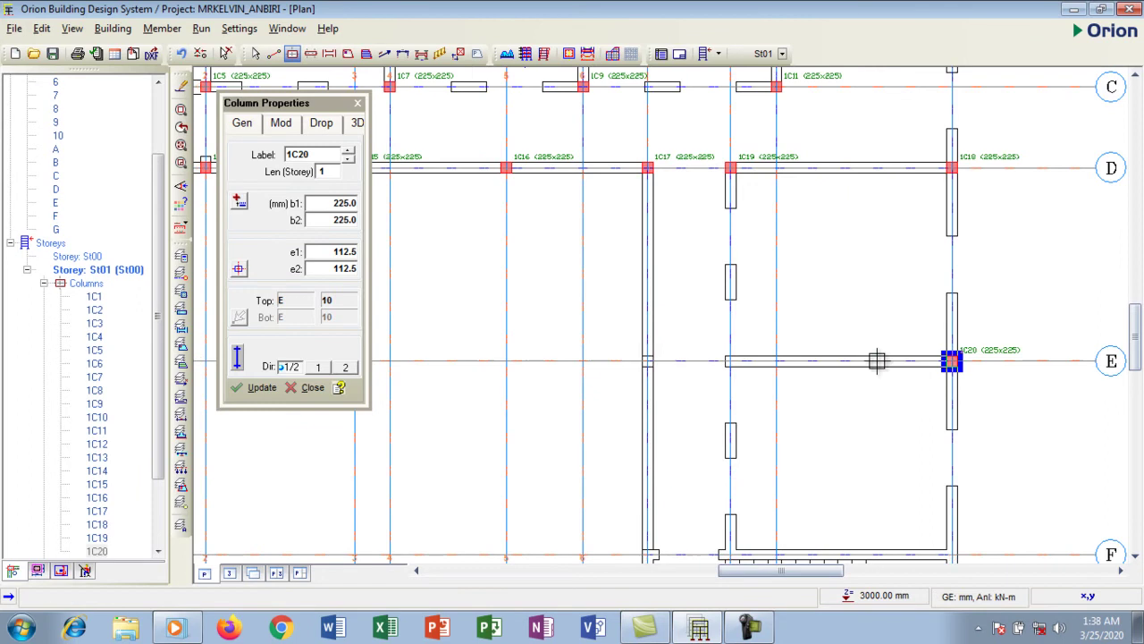
click(730, 360)
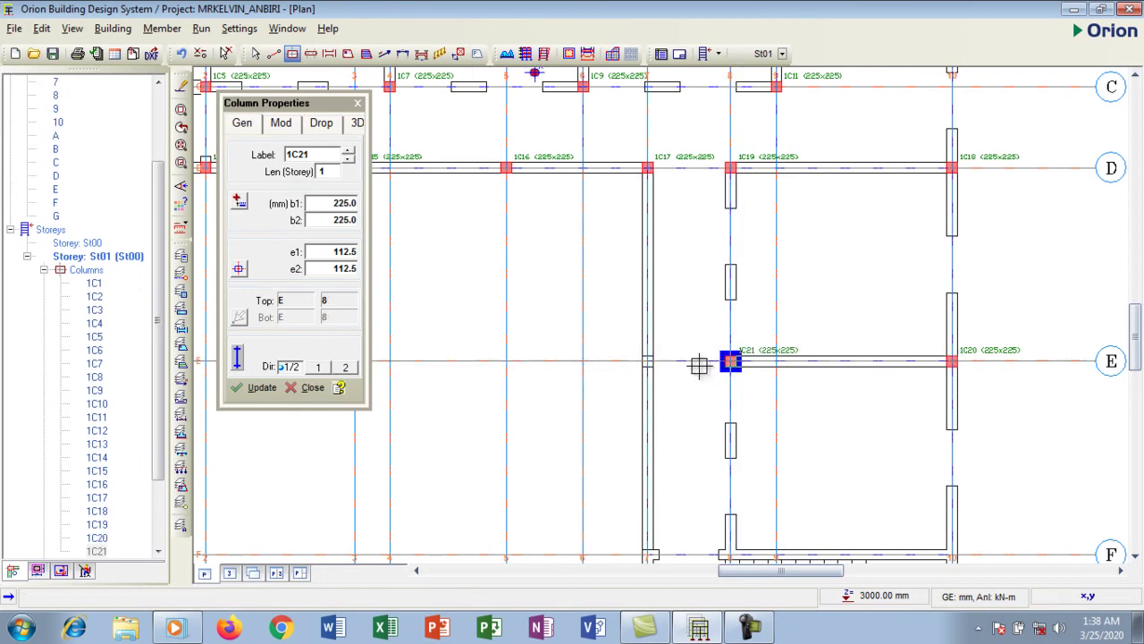
click(648, 361)
- Place 225x225 columns along axis F at its intersections with axes 7 and 8, accepting the save of the project changes
scroll(739, 289, down, 2)
scroll(683, 454, up, 2)
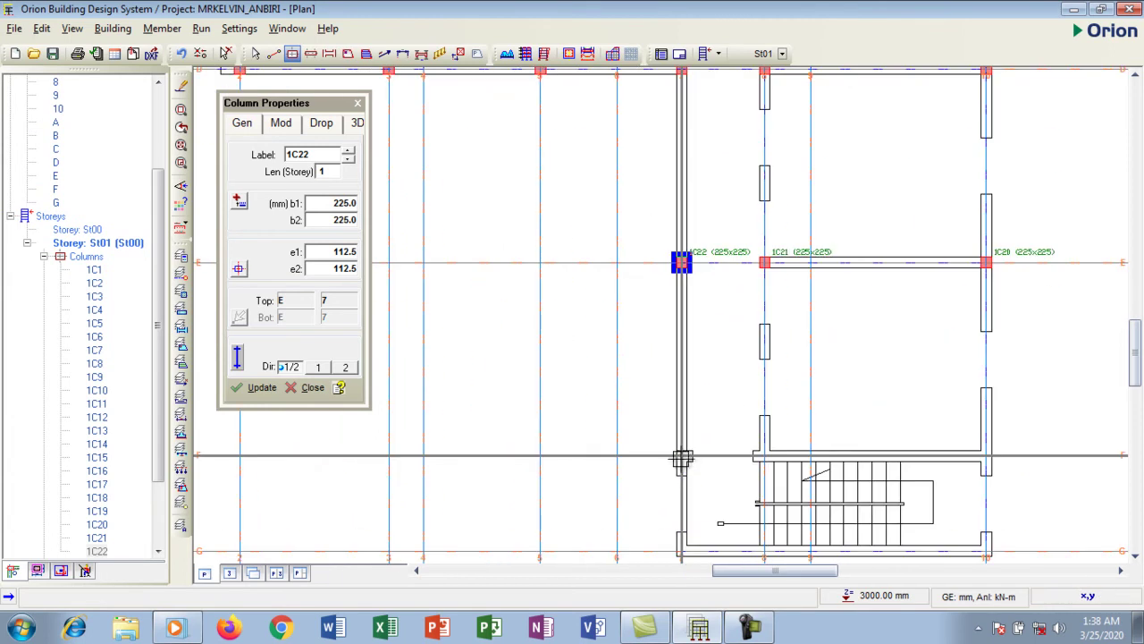
click(681, 455)
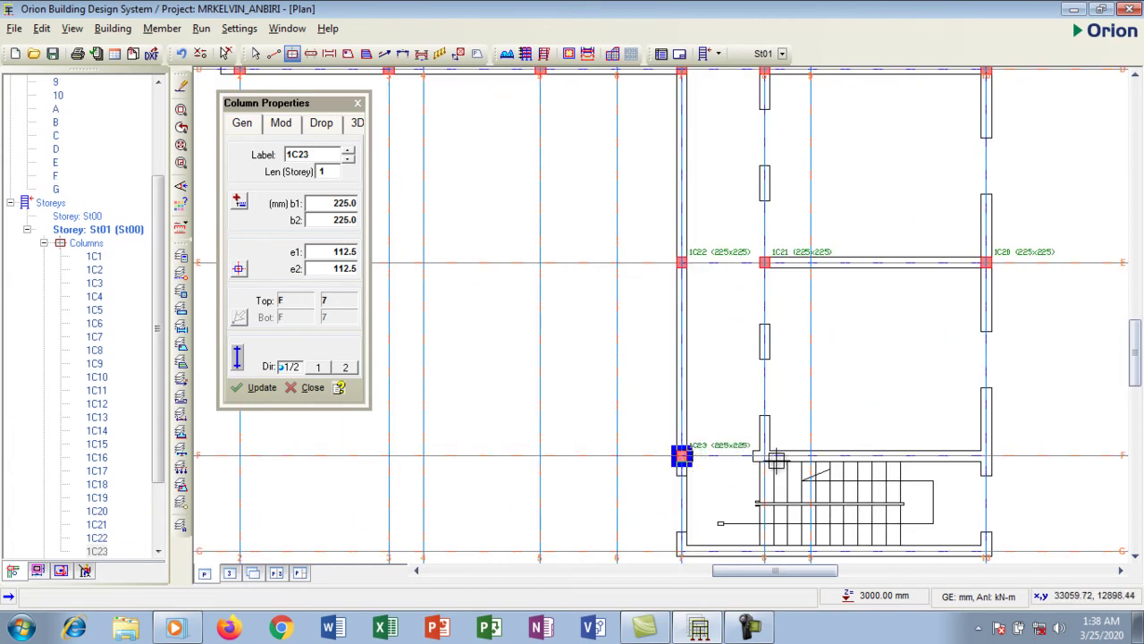
scroll(774, 459, up, 1)
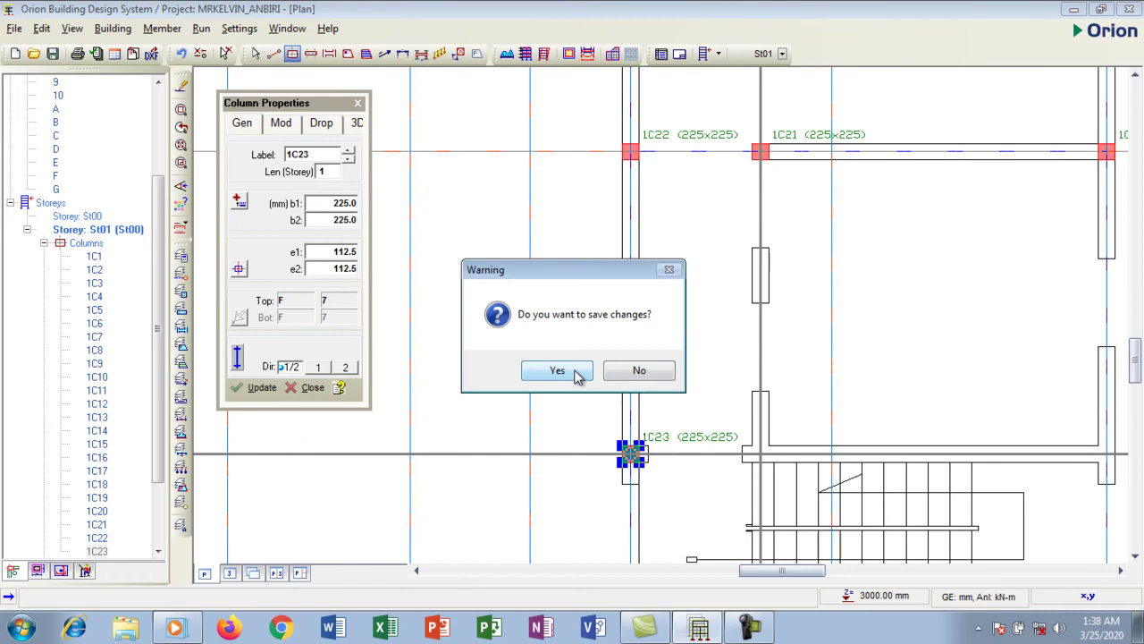
click(557, 370)
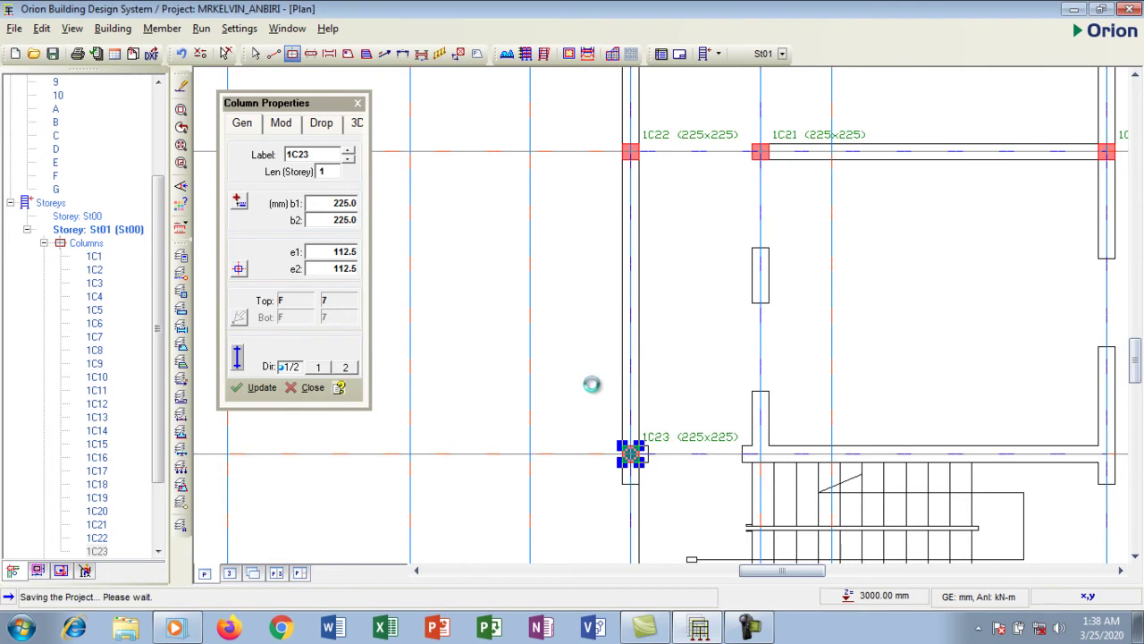
click(755, 456)
scroll(674, 364, down, 2)
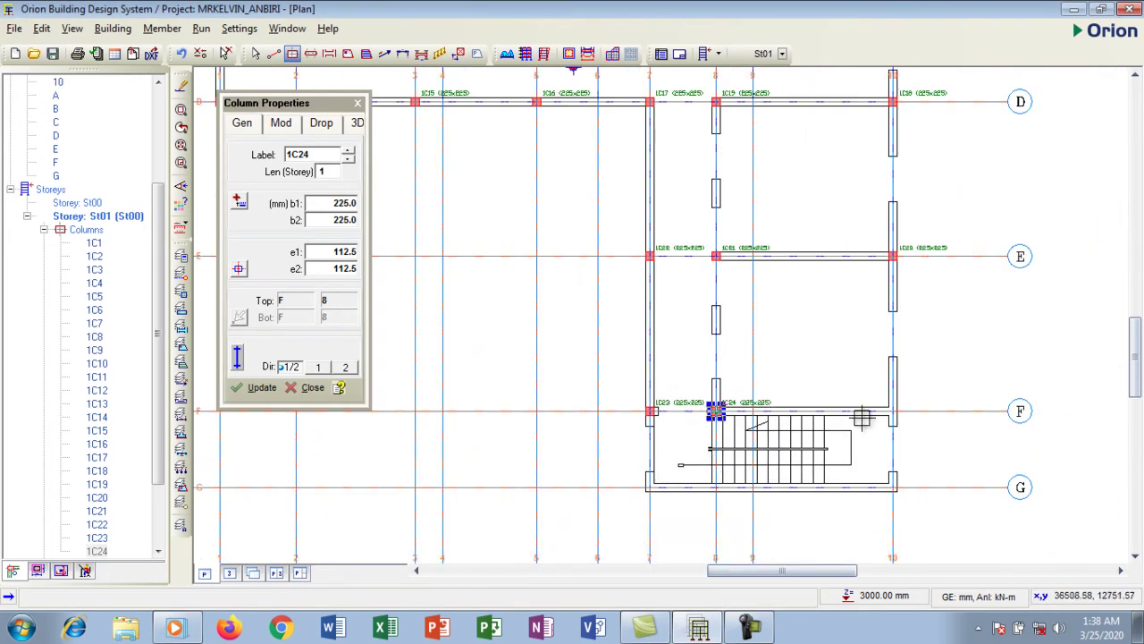
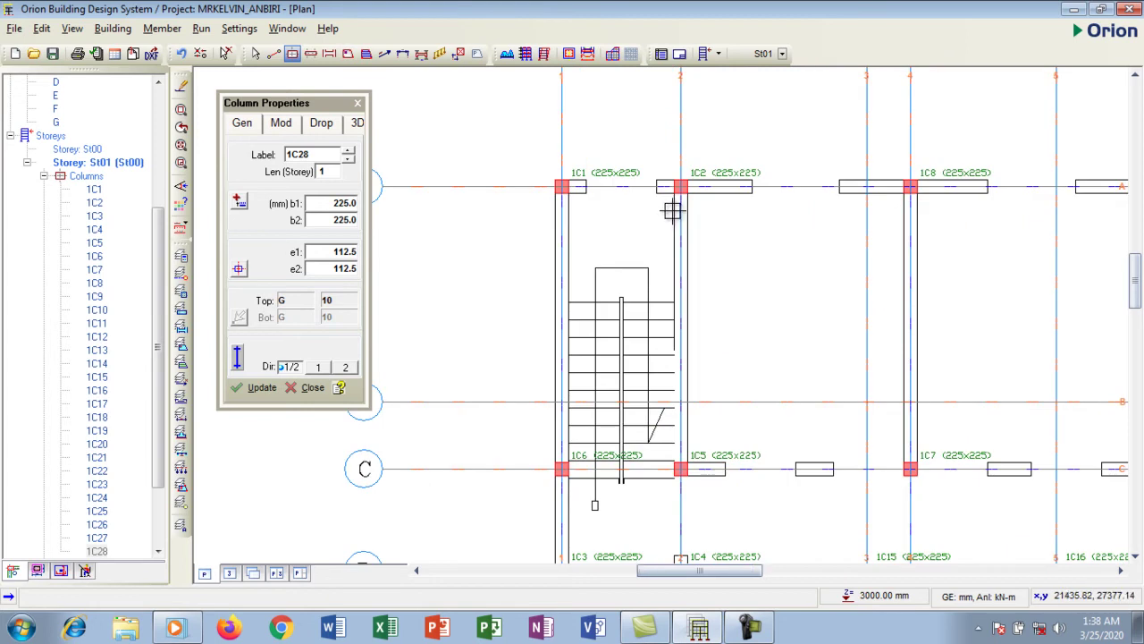
- Check the columns placed at the axis intersections across the St01 plan and end column insertion
scroll(644, 360, up, 3)
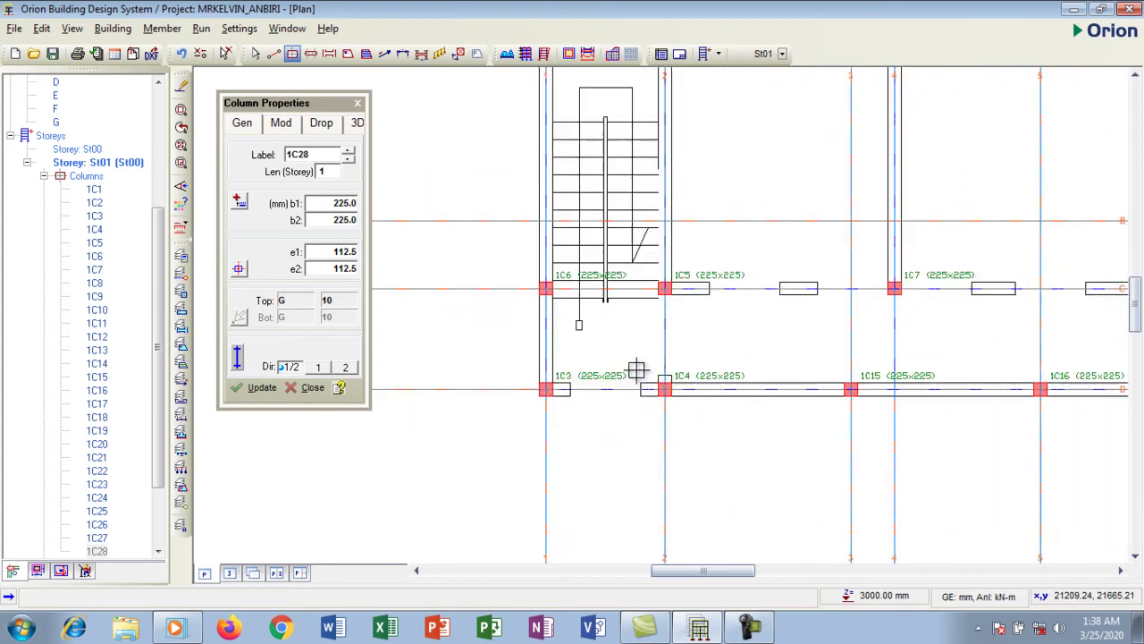
scroll(686, 300, up, 1)
scroll(685, 299, down, 2)
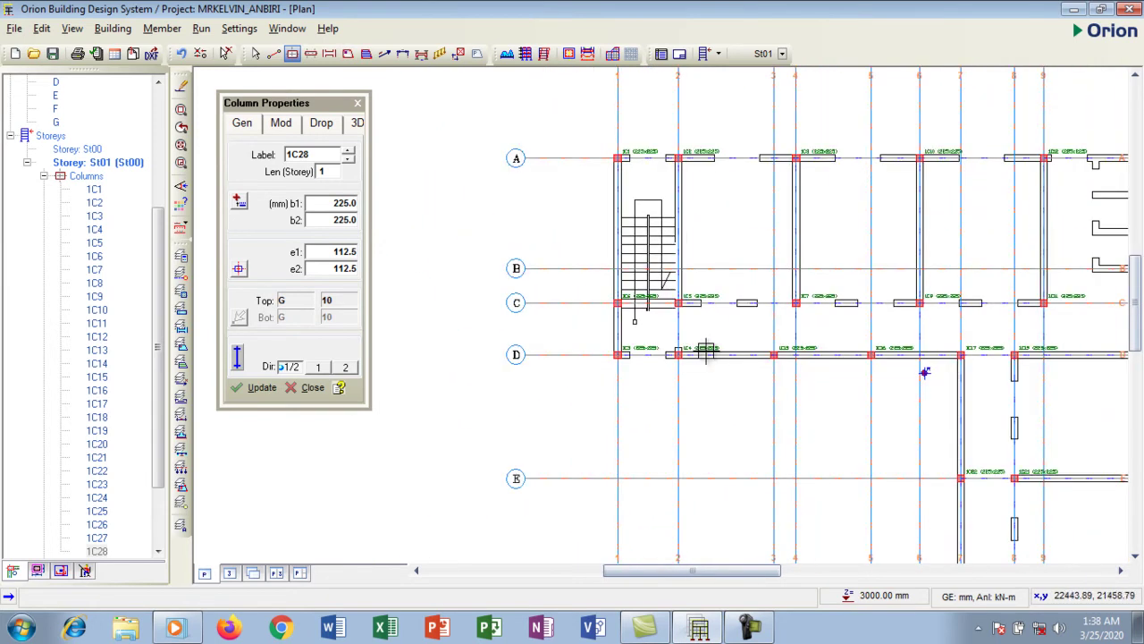
scroll(784, 322, up, 3)
scroll(710, 315, down, 2)
scroll(806, 345, up, 2)
scroll(805, 345, down, 1)
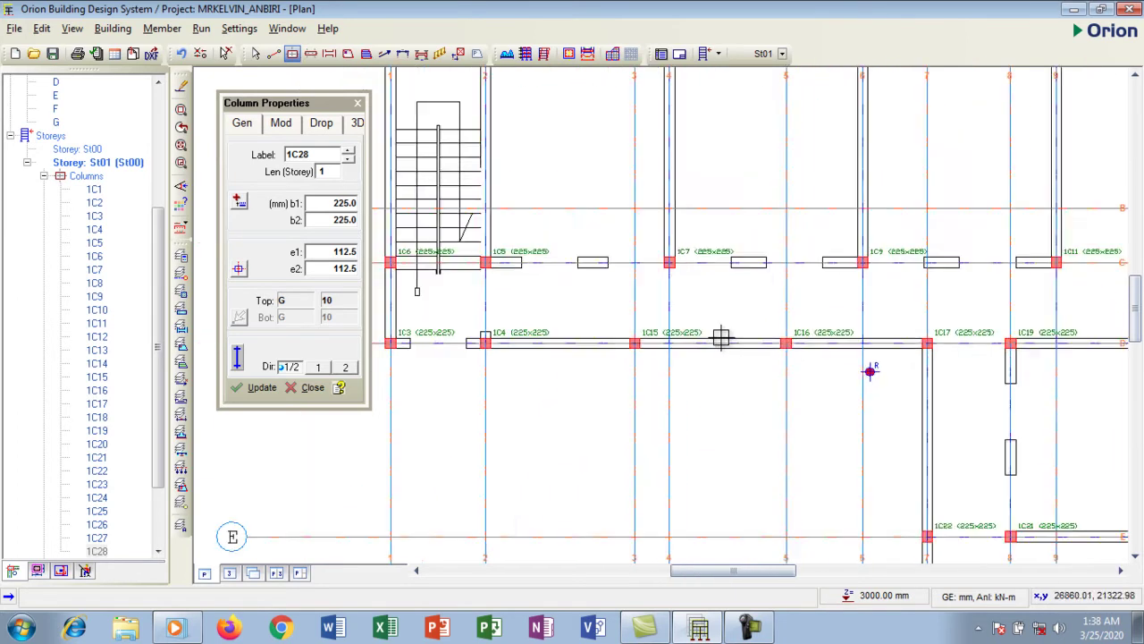
scroll(720, 337, down, 2)
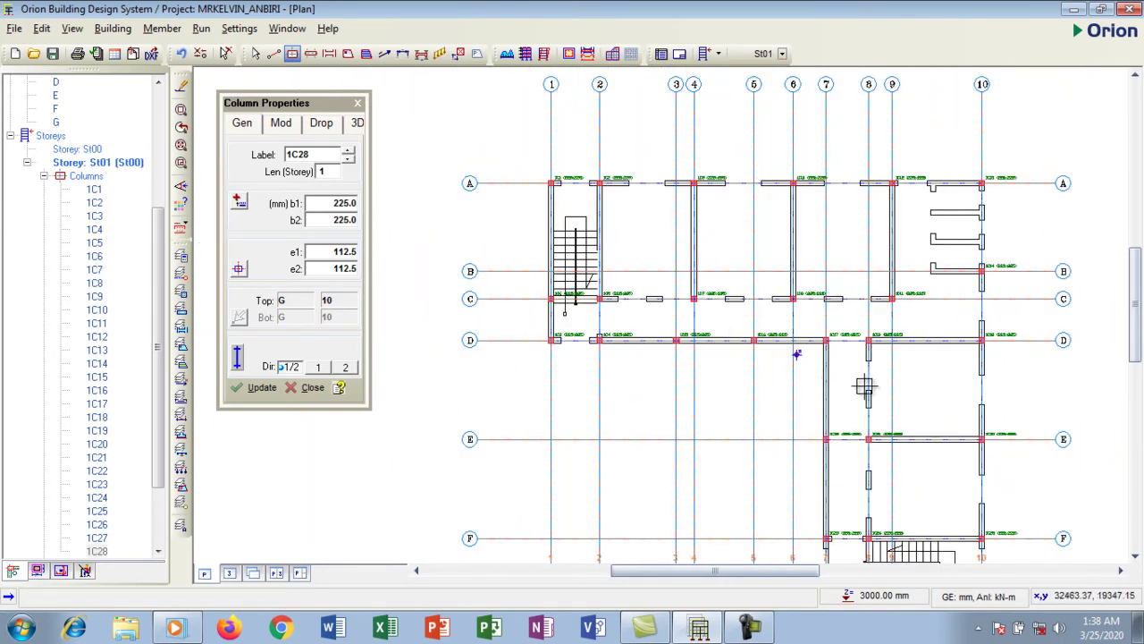
scroll(894, 353, up, 2)
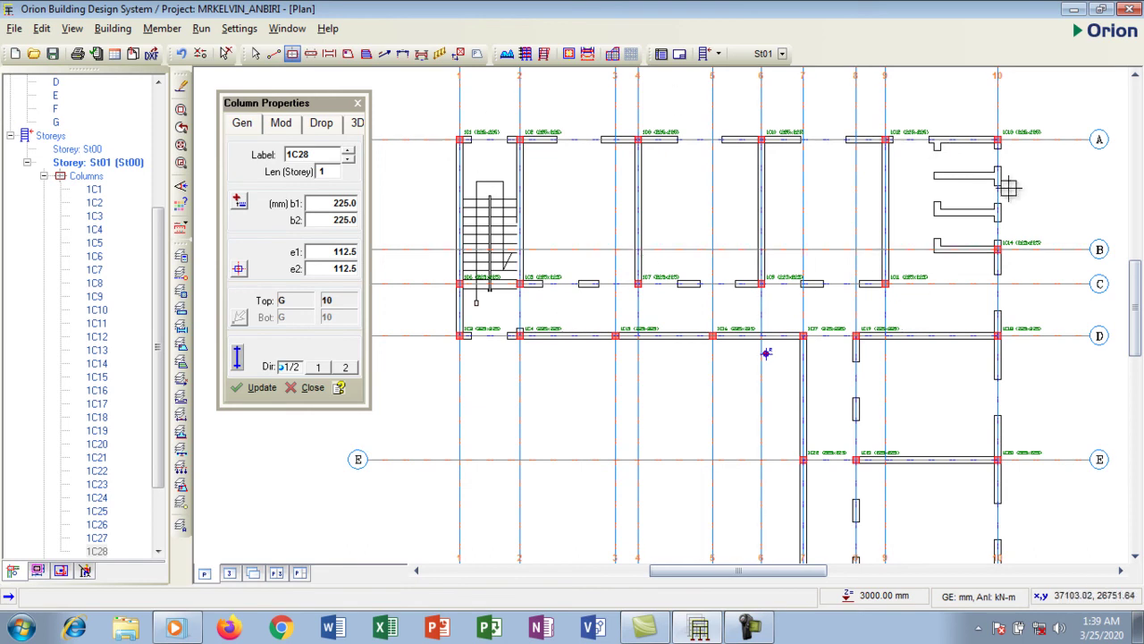
scroll(581, 179, down, 2)
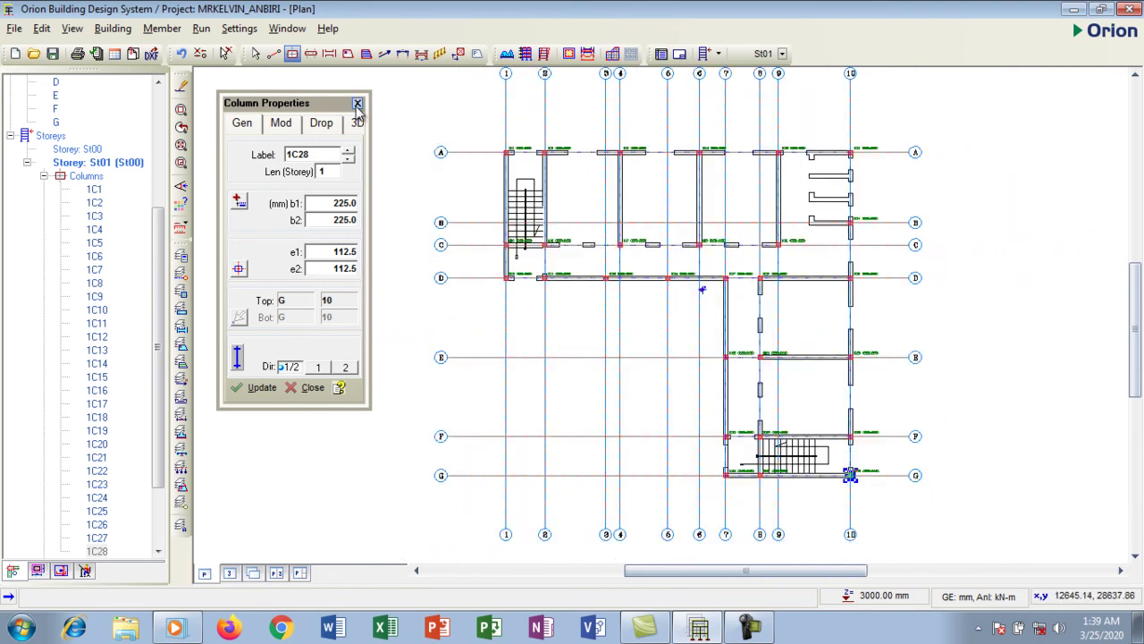
key(Escape)
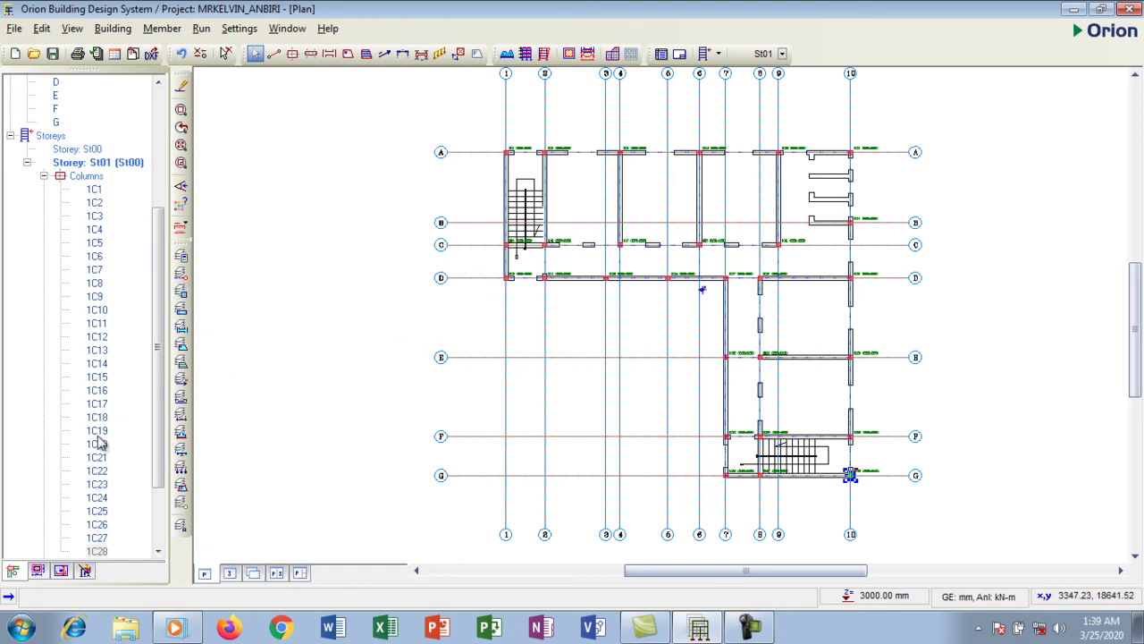
- Review storey St01's column list and examine the column layout against the walls over the whole floor plan
scroll(159, 416, down, 3)
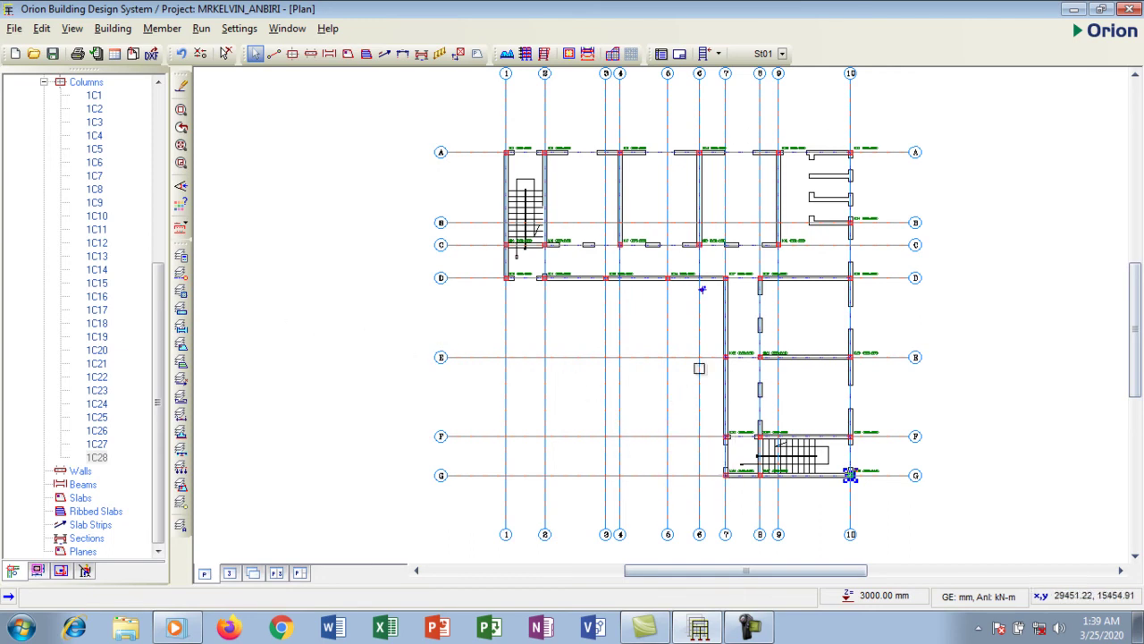
click(743, 281)
scroll(694, 307, up, 2)
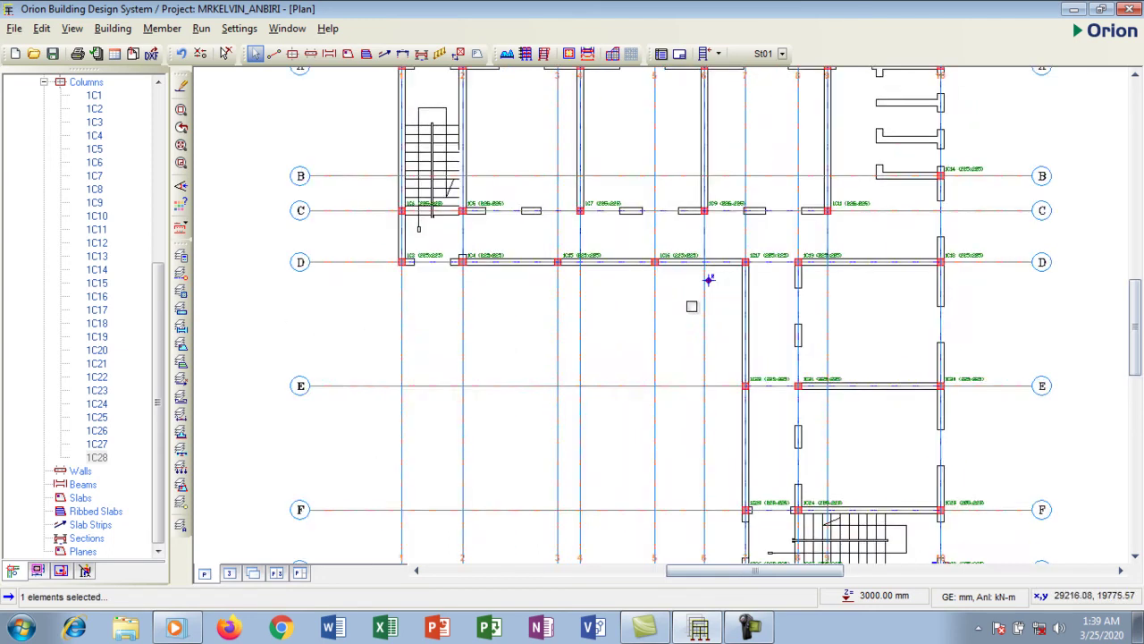
scroll(703, 334, down, 2)
scroll(698, 313, down, 1)
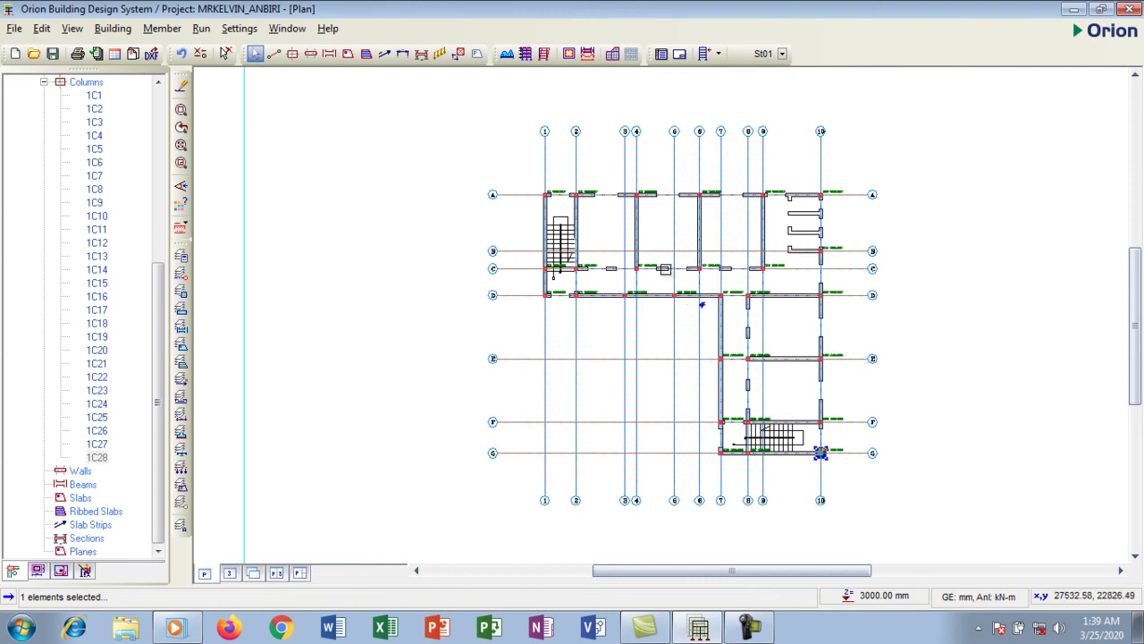
scroll(642, 265, up, 2)
scroll(734, 327, up, 1)
scroll(759, 337, down, 1)
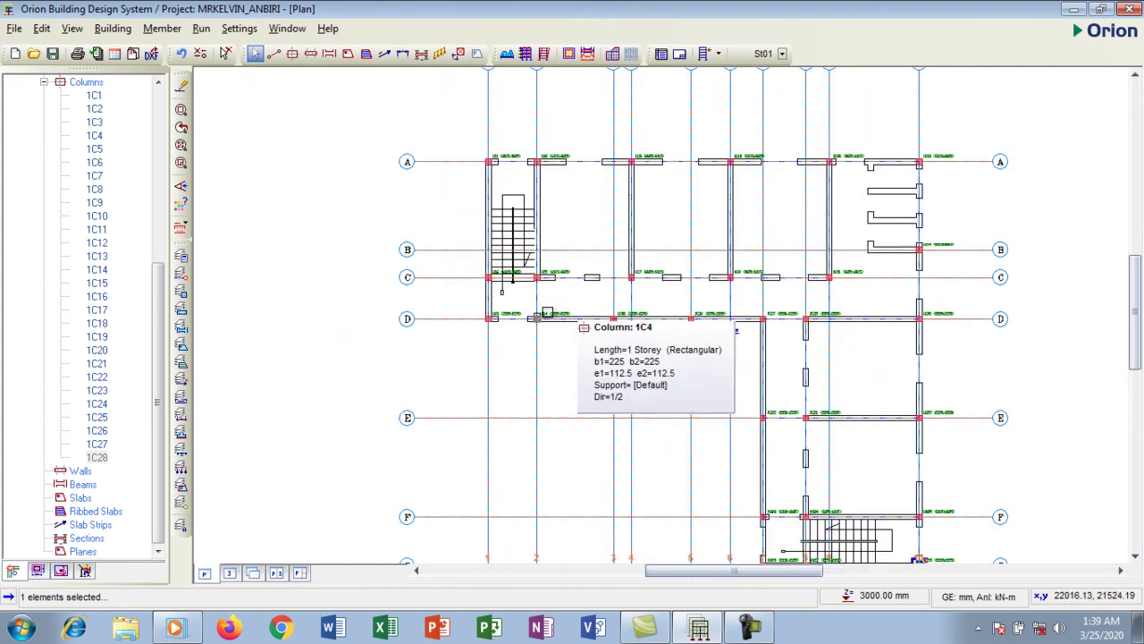
scroll(911, 353, up, 2)
scroll(912, 350, down, 3)
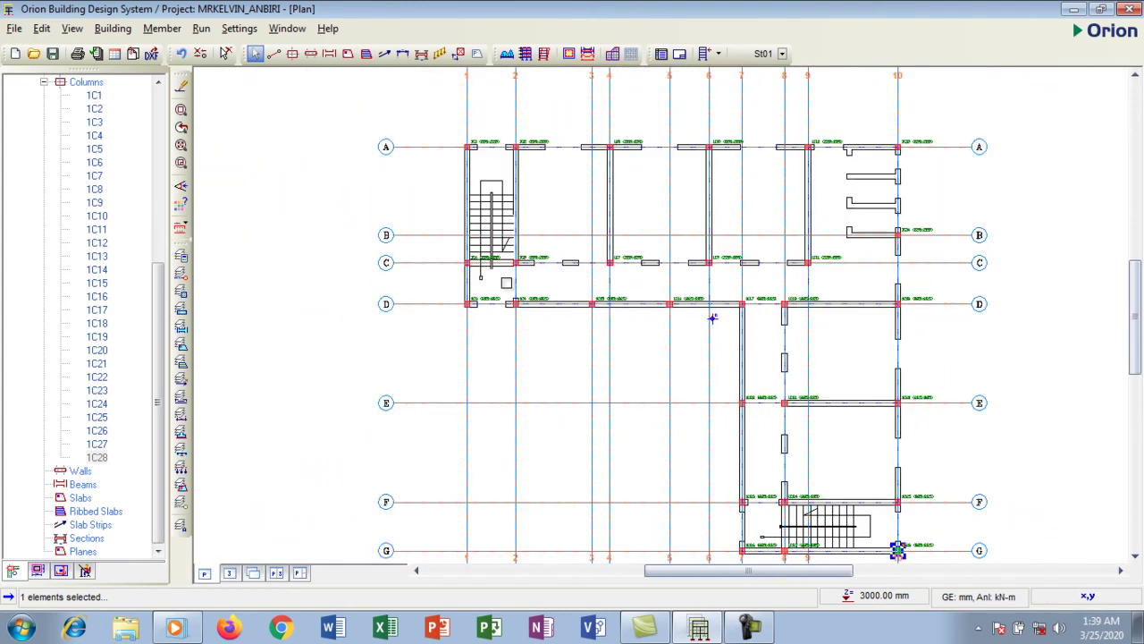
scroll(729, 224, down, 1)
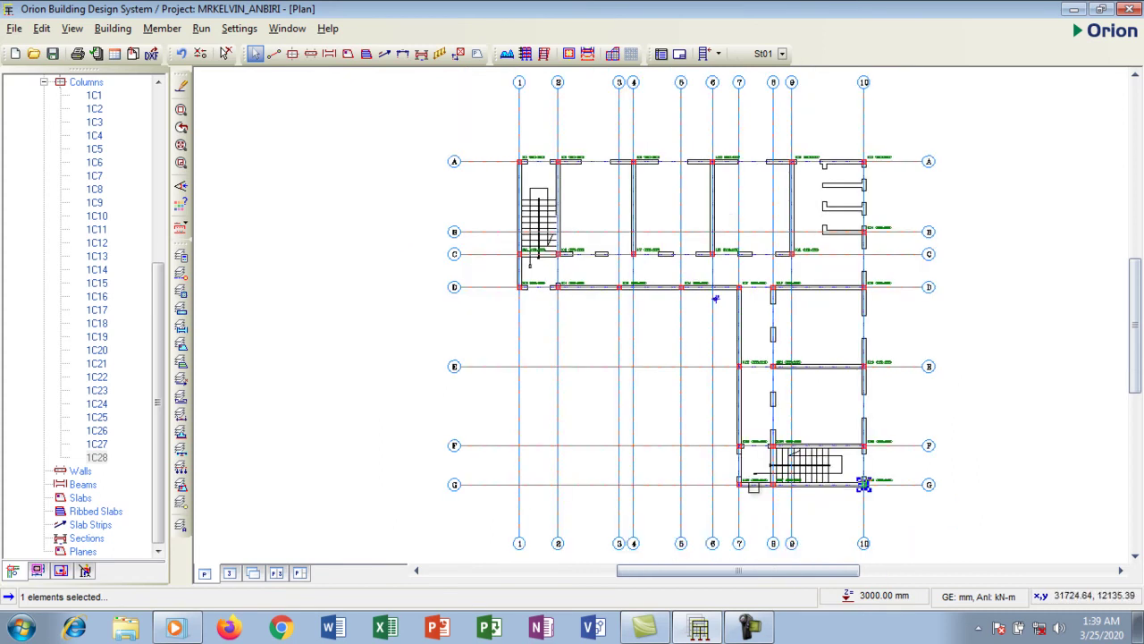
- Examine the columns around the staircase between axes F and G, from axis 7 to axis 10
scroll(757, 507, up, 6)
scroll(726, 349, down, 1)
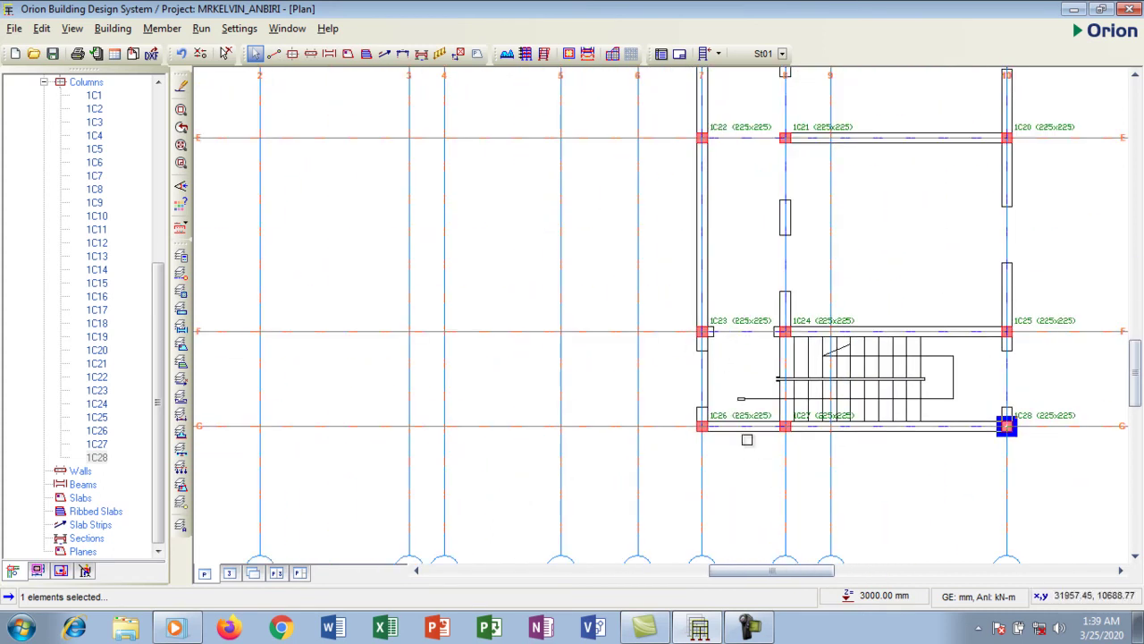
scroll(748, 438, down, 1)
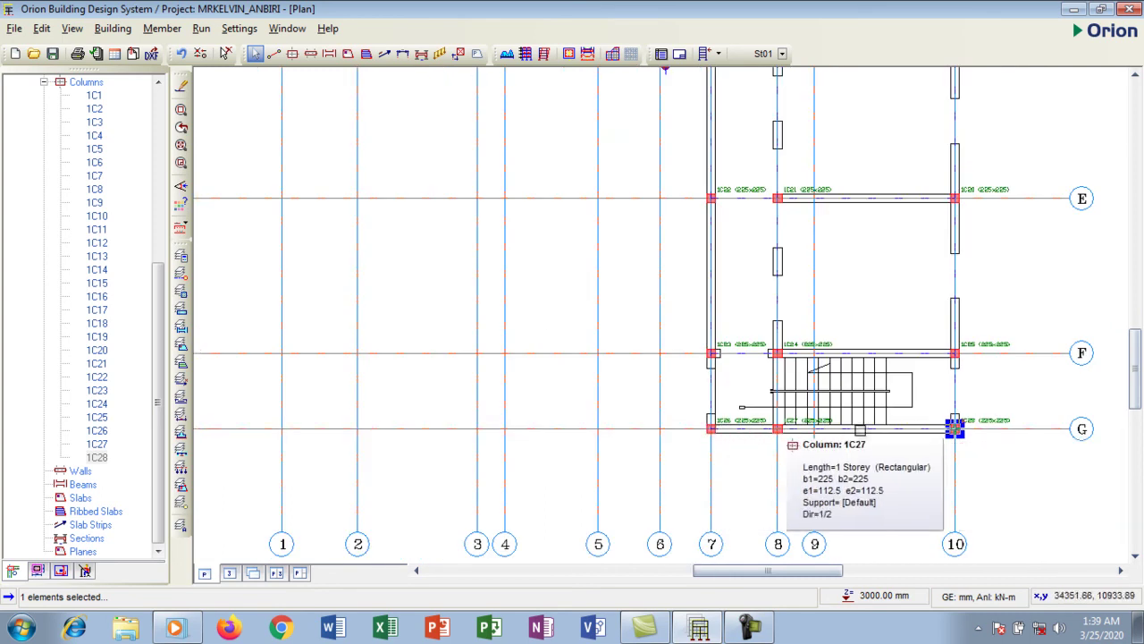
scroll(795, 438, up, 3)
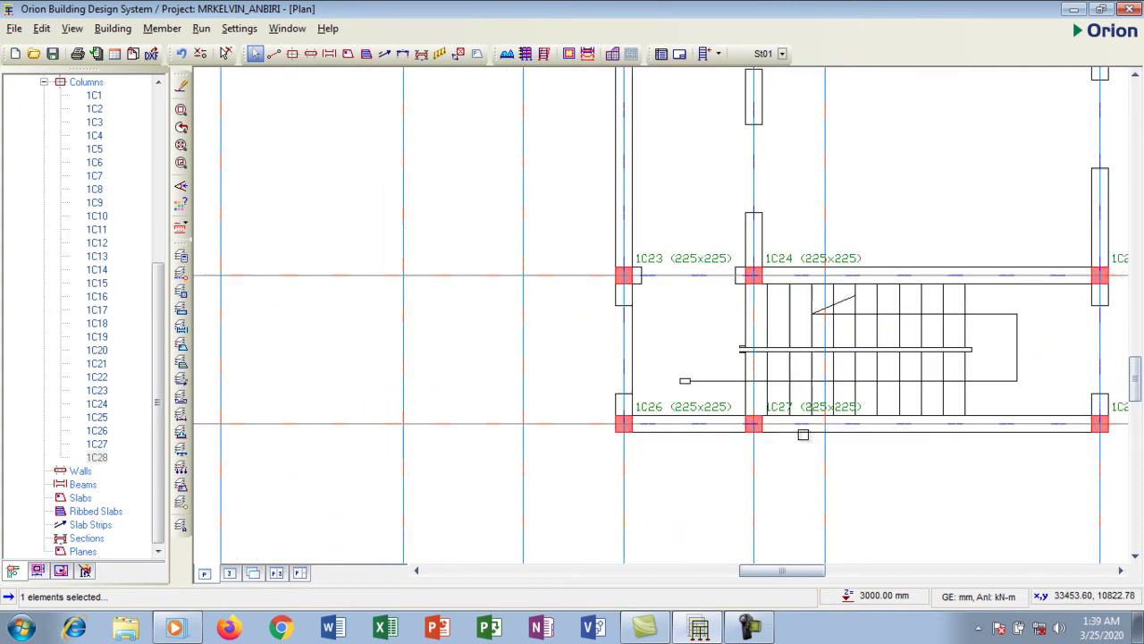
scroll(764, 371, down, 1)
scroll(764, 370, down, 1)
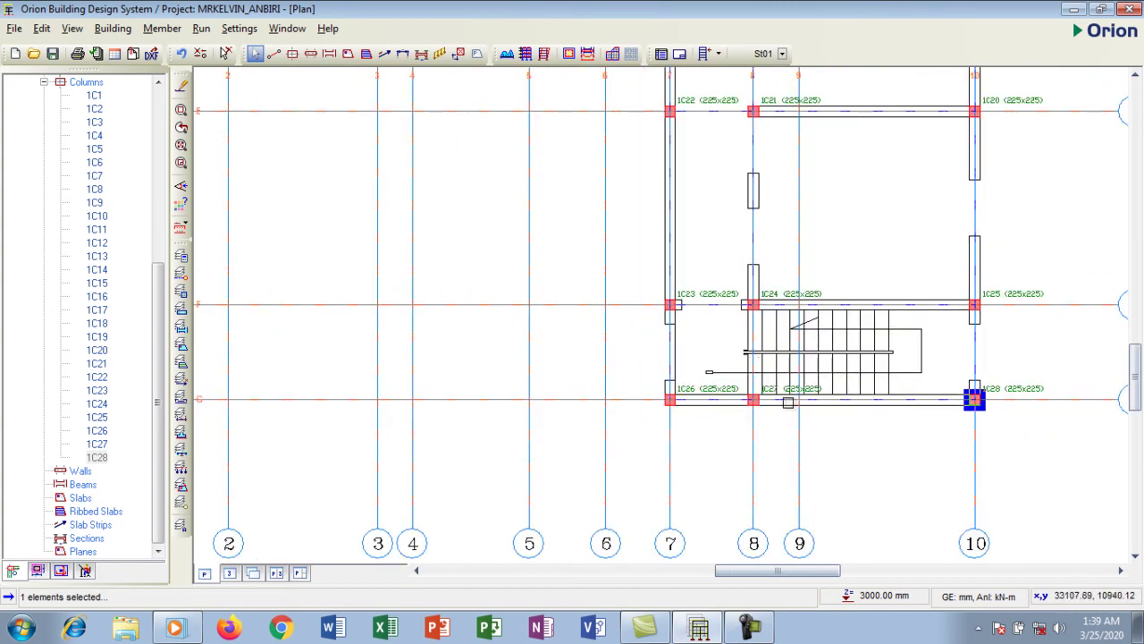
scroll(973, 402, down, 1)
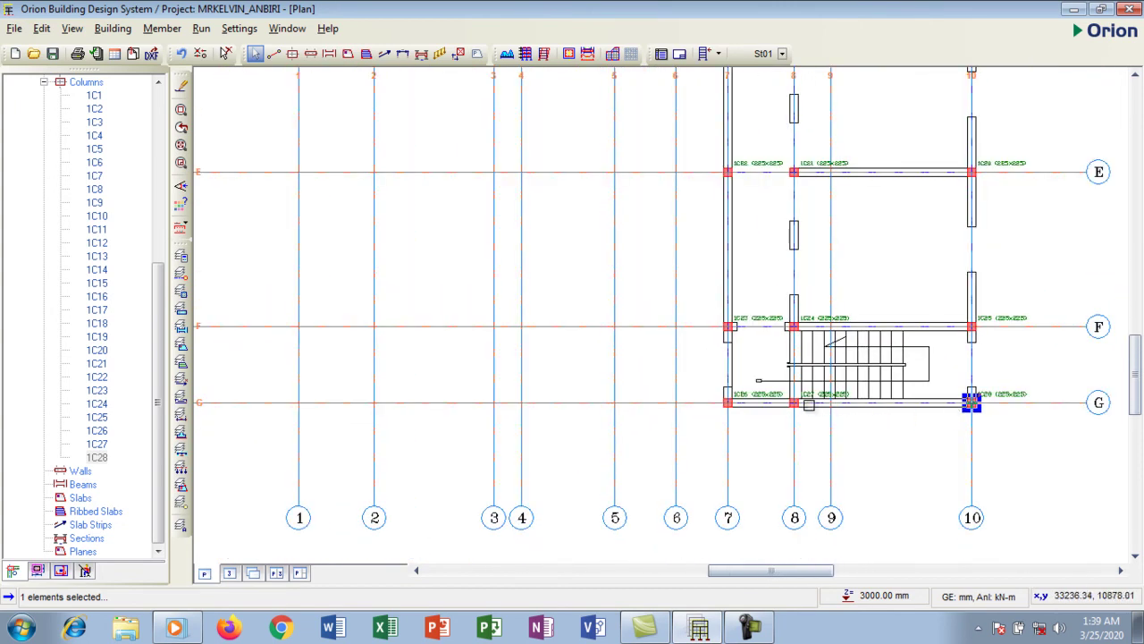
middle_drag(973, 401, 958, 433)
scroll(852, 396, up, 1)
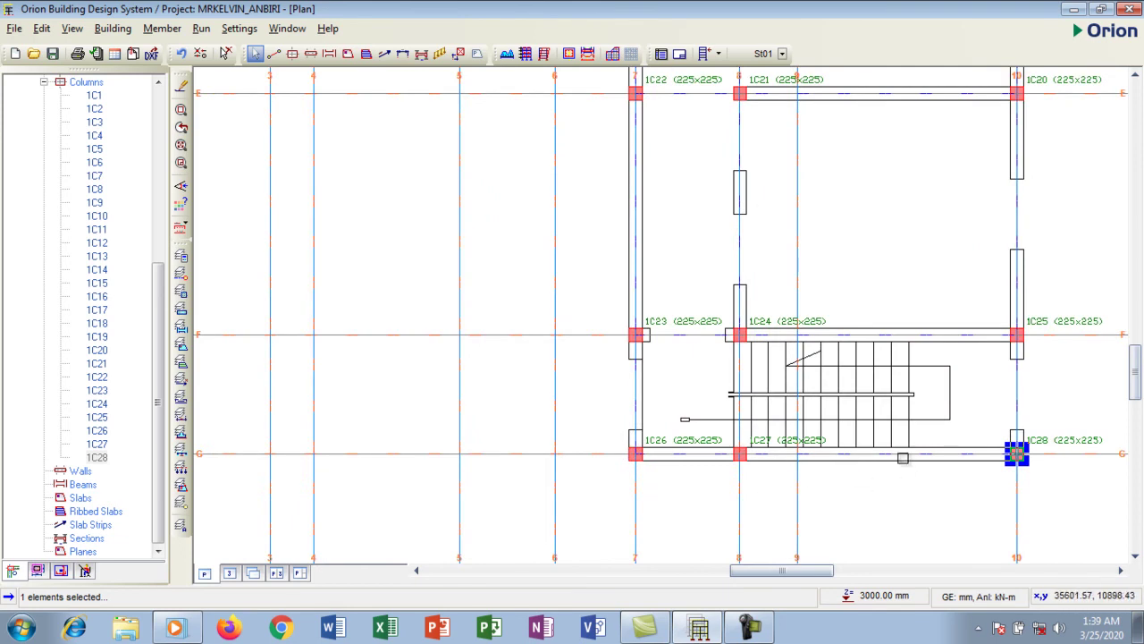
scroll(764, 480, down, 3)
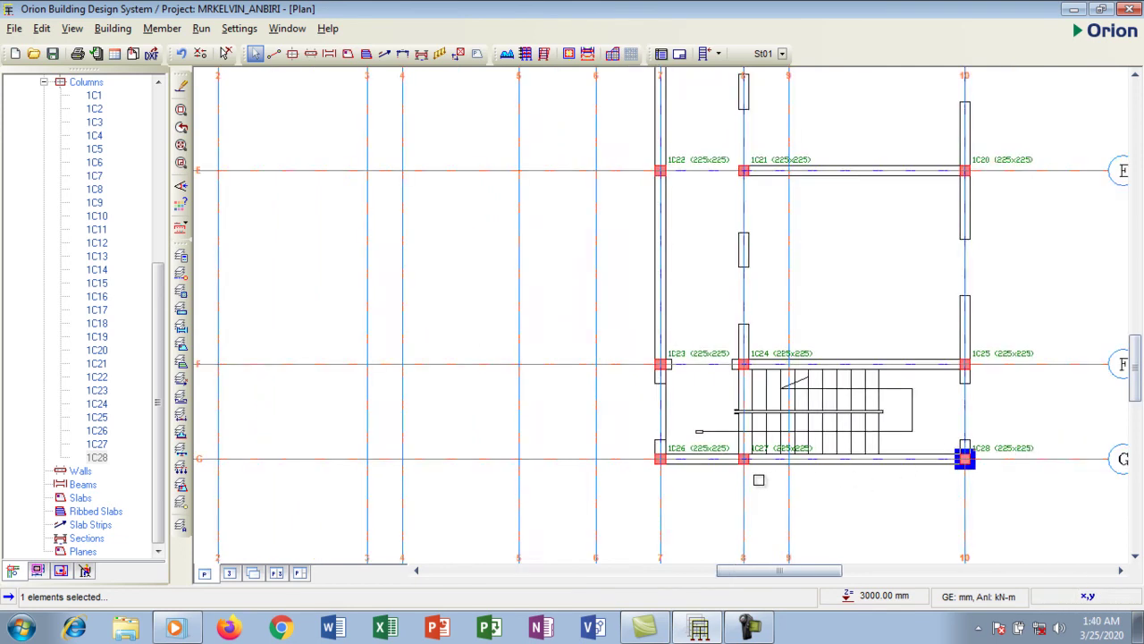
scroll(955, 456, down, 2)
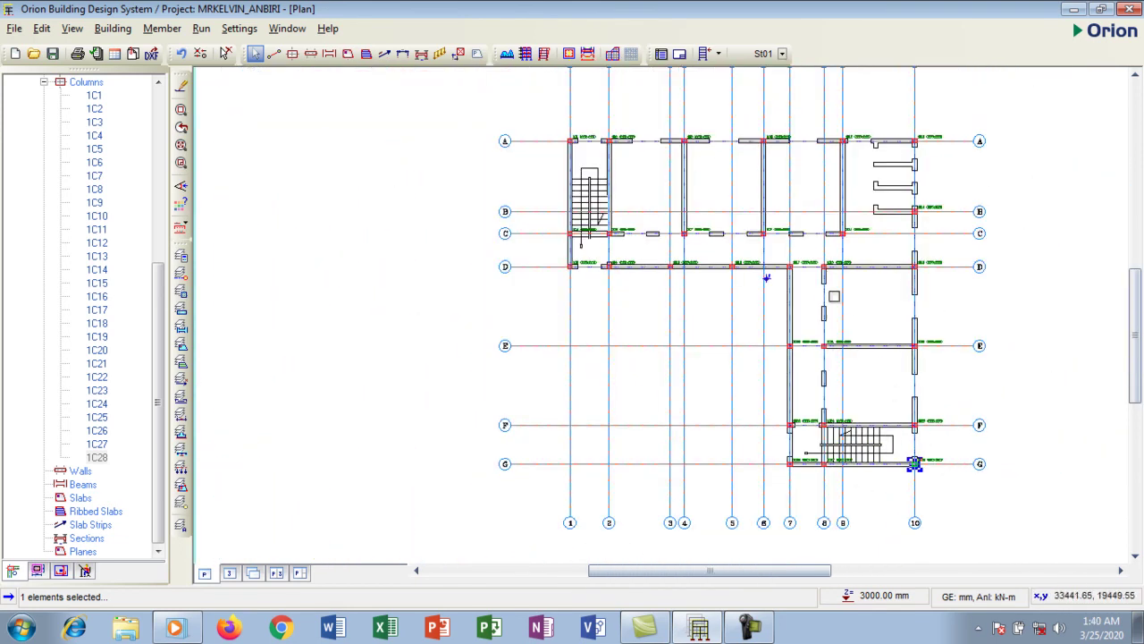
- Inspect the columns across the floor plan and close up around the staircase between axes 1 and 2, from A to D
scroll(858, 314, down, 1)
scroll(845, 315, up, 1)
scroll(827, 314, down, 1)
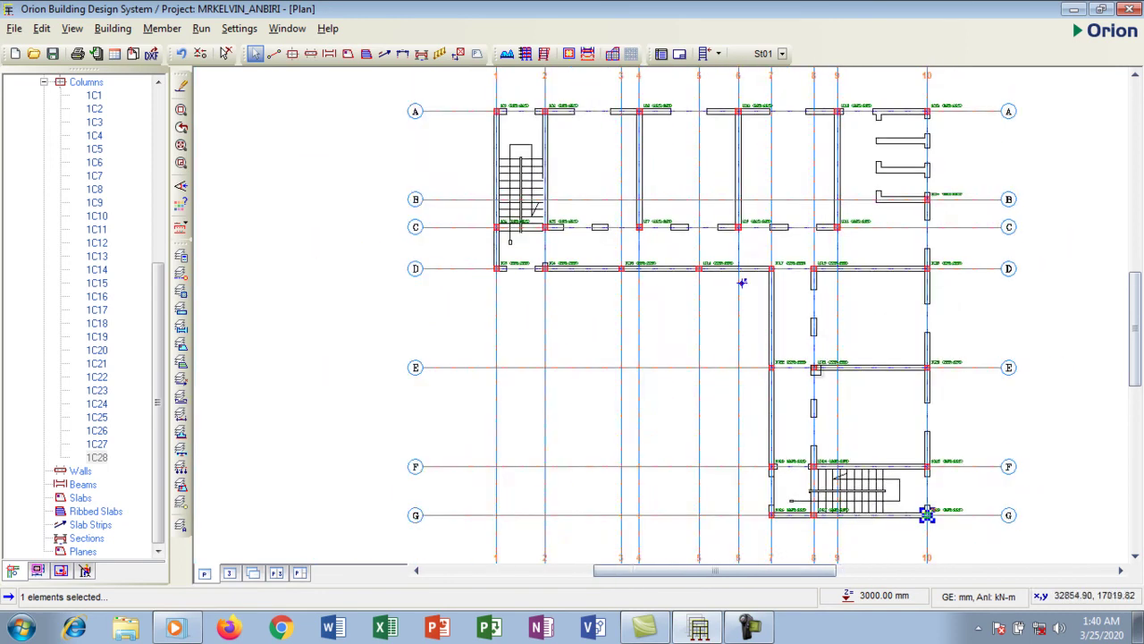
scroll(811, 315, up, 1)
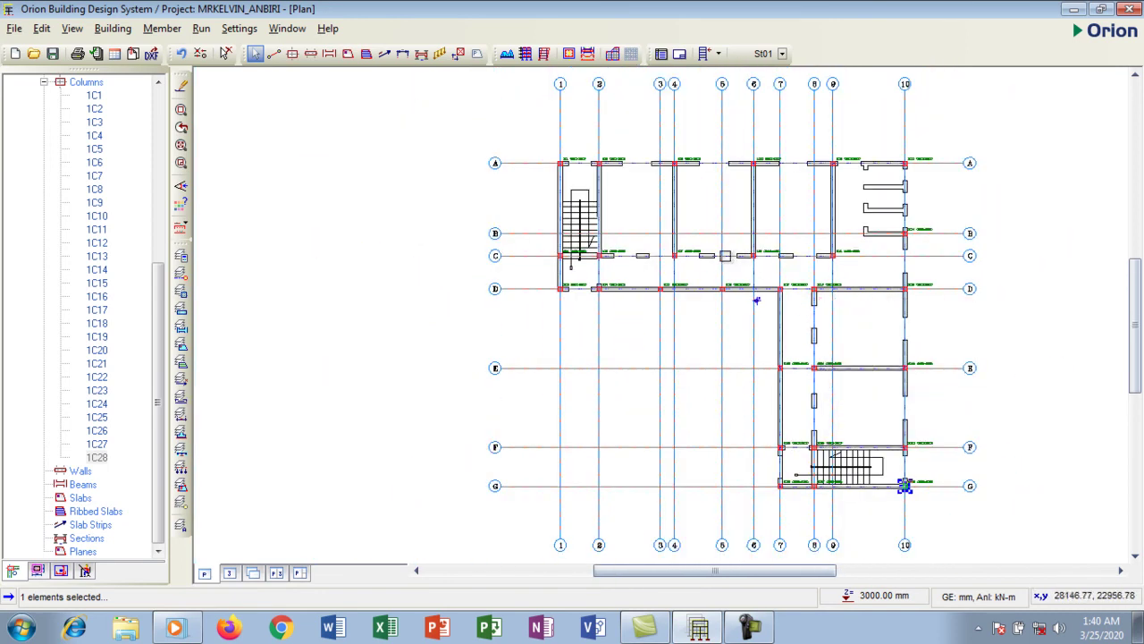
scroll(603, 165, up, 2)
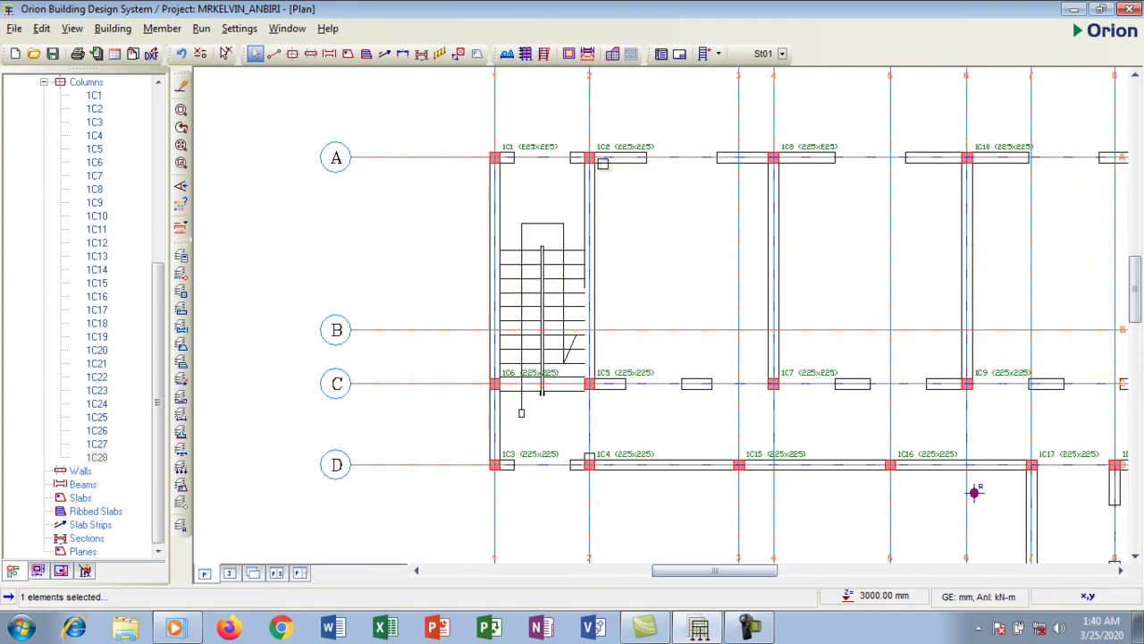
scroll(603, 165, up, 4)
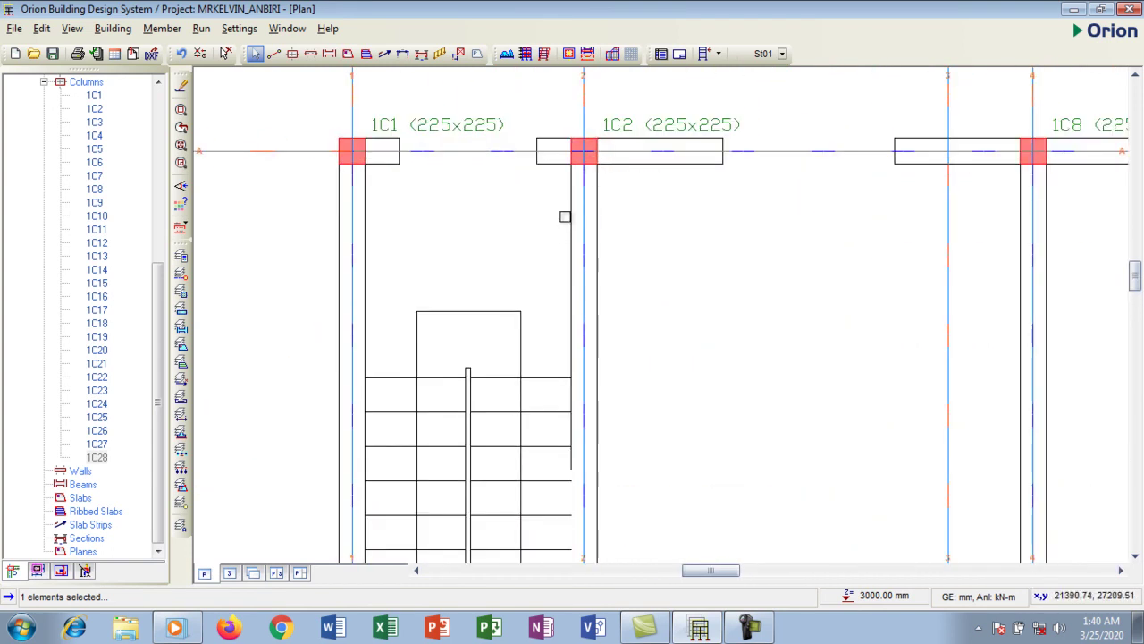
scroll(582, 214, up, 1)
scroll(617, 179, down, 3)
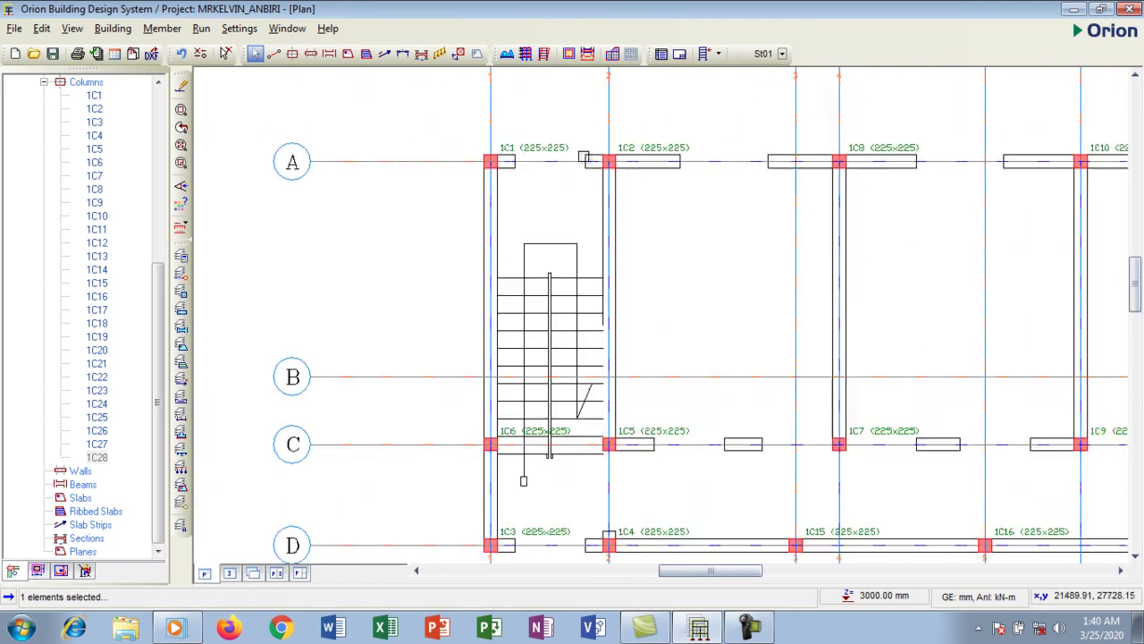
scroll(597, 163, down, 2)
scroll(603, 395, up, 5)
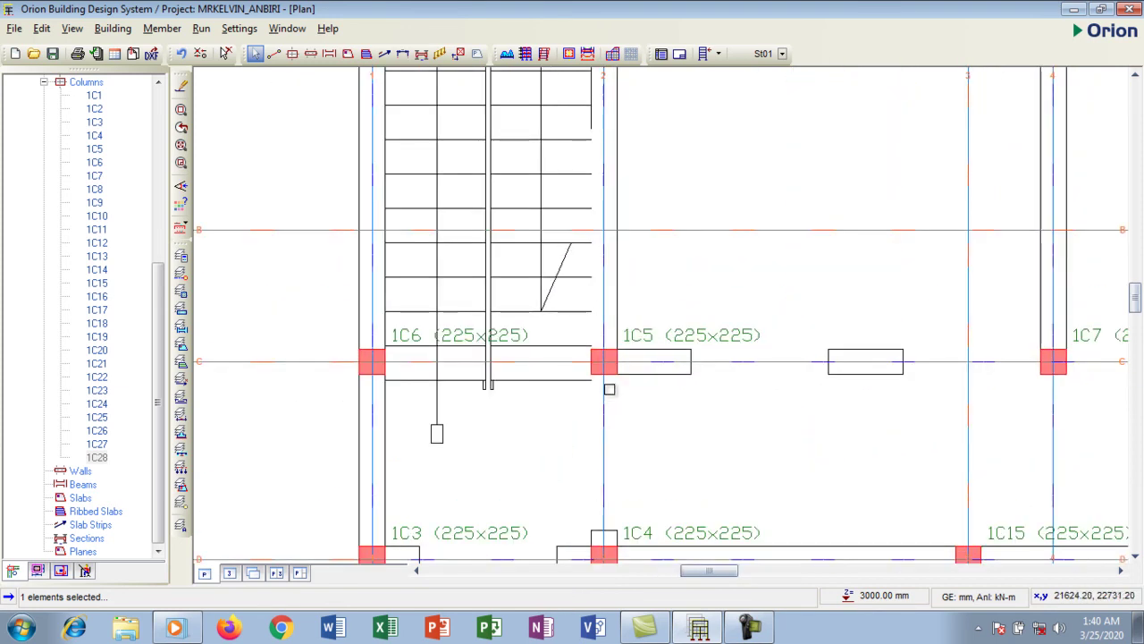
scroll(610, 338, up, 1)
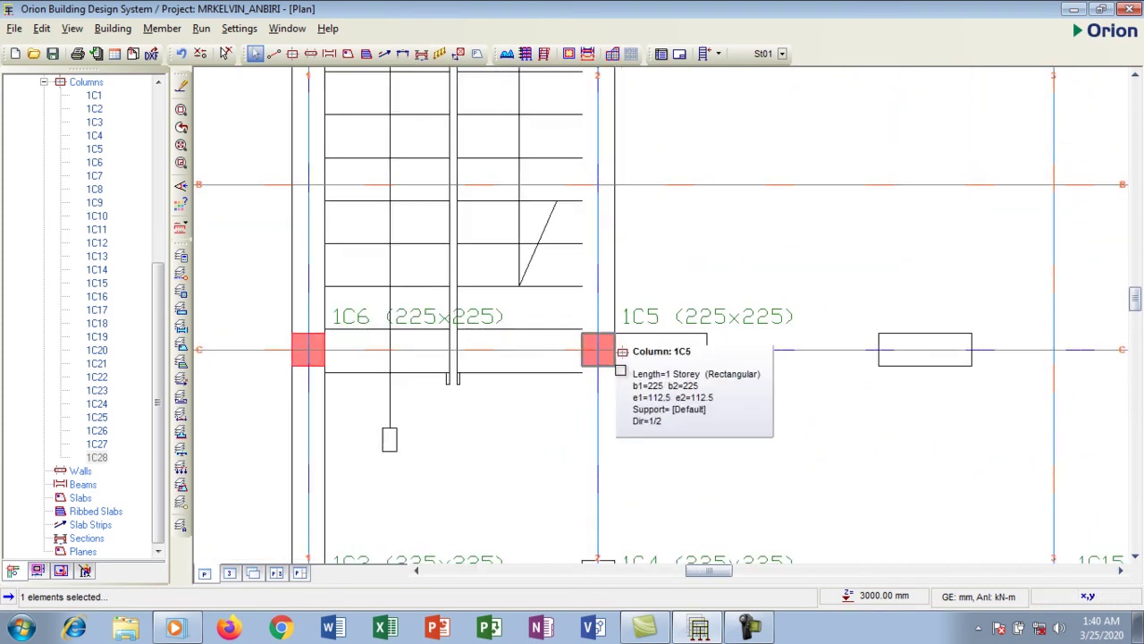
- Set column 1C5's b1 dimension to 300 mm, centre its section on the intersection of axes C and 2, and update it
click(612, 362)
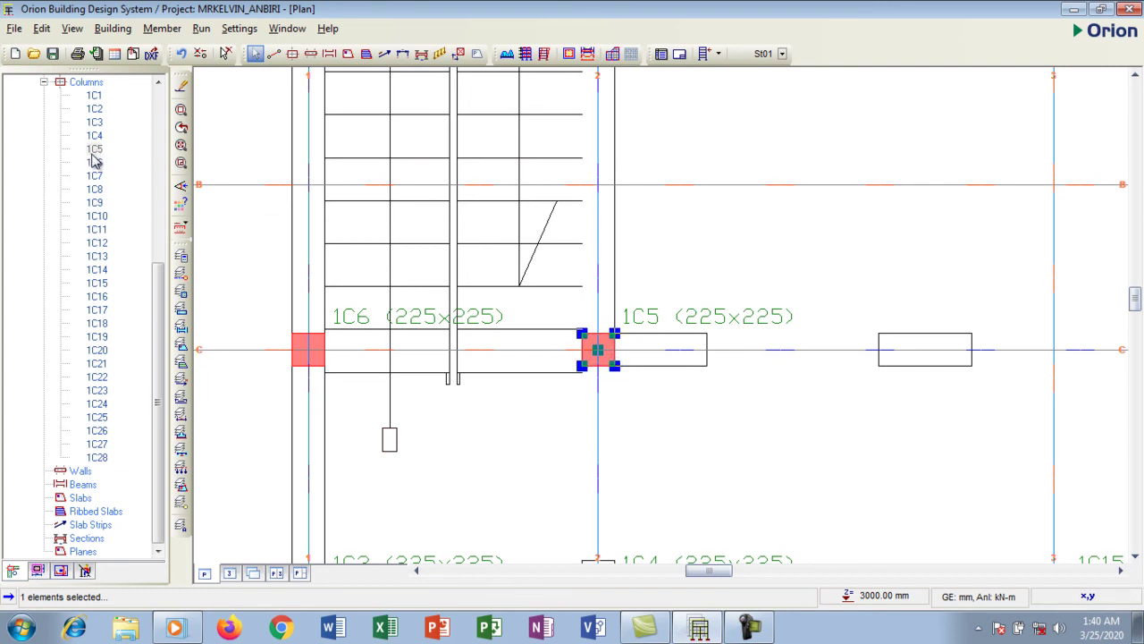
mouse_move(612, 340)
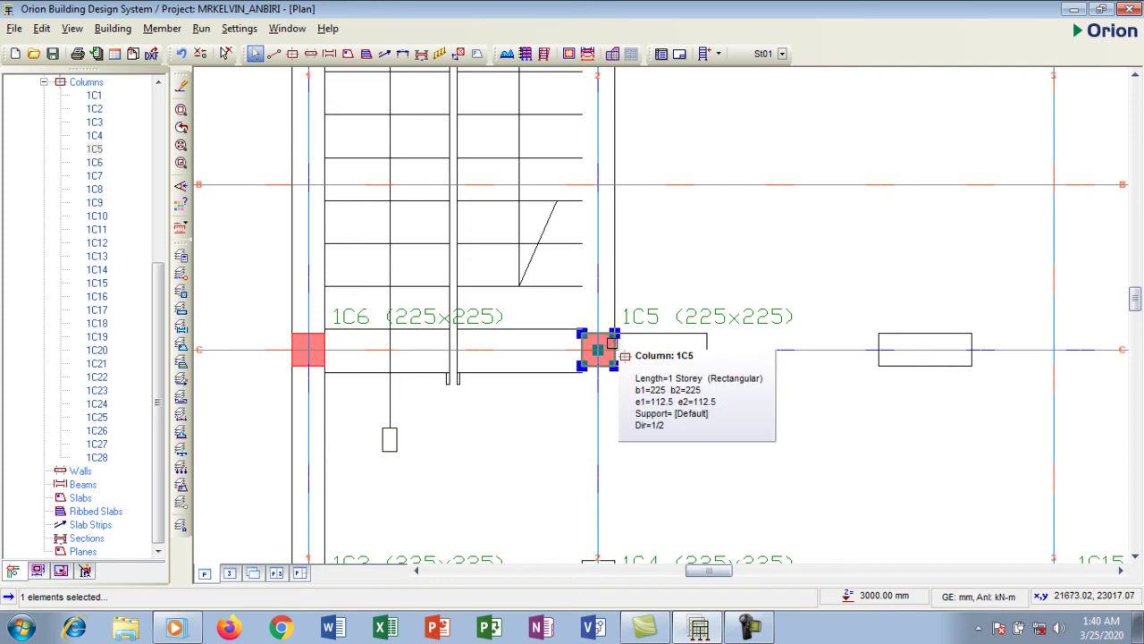
right_click(611, 342)
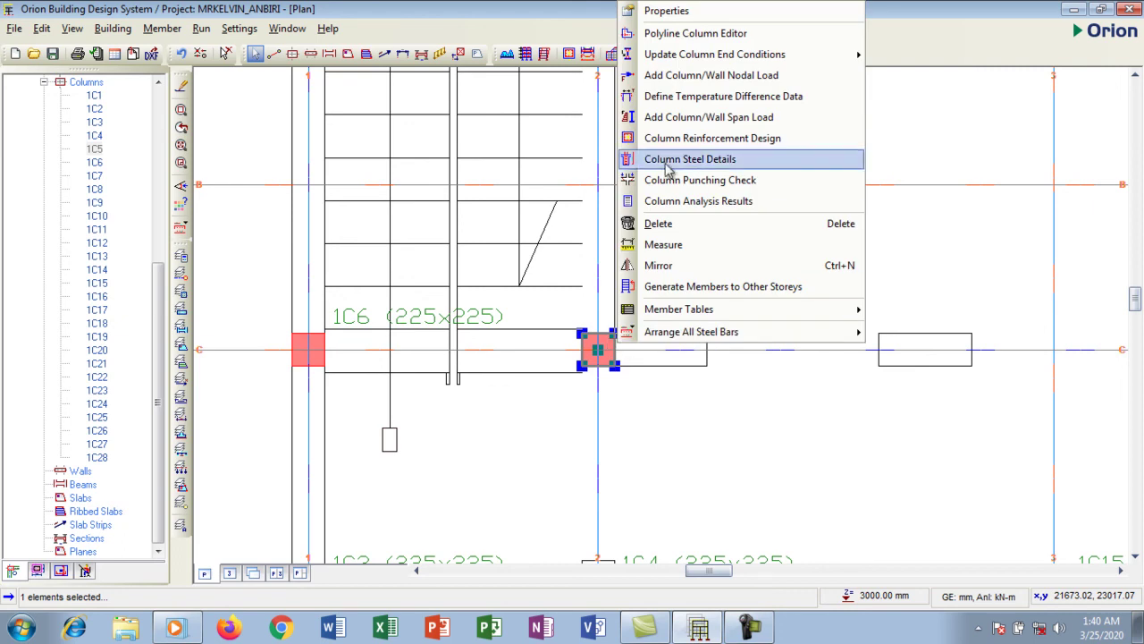
click(682, 12)
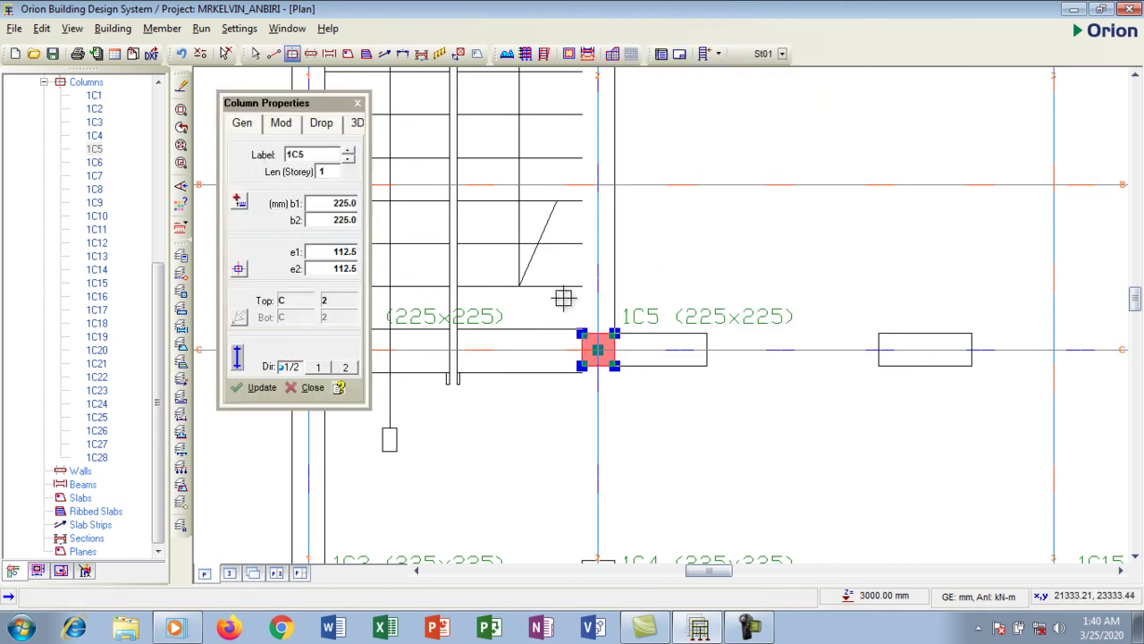
drag(308, 102, 441, 86)
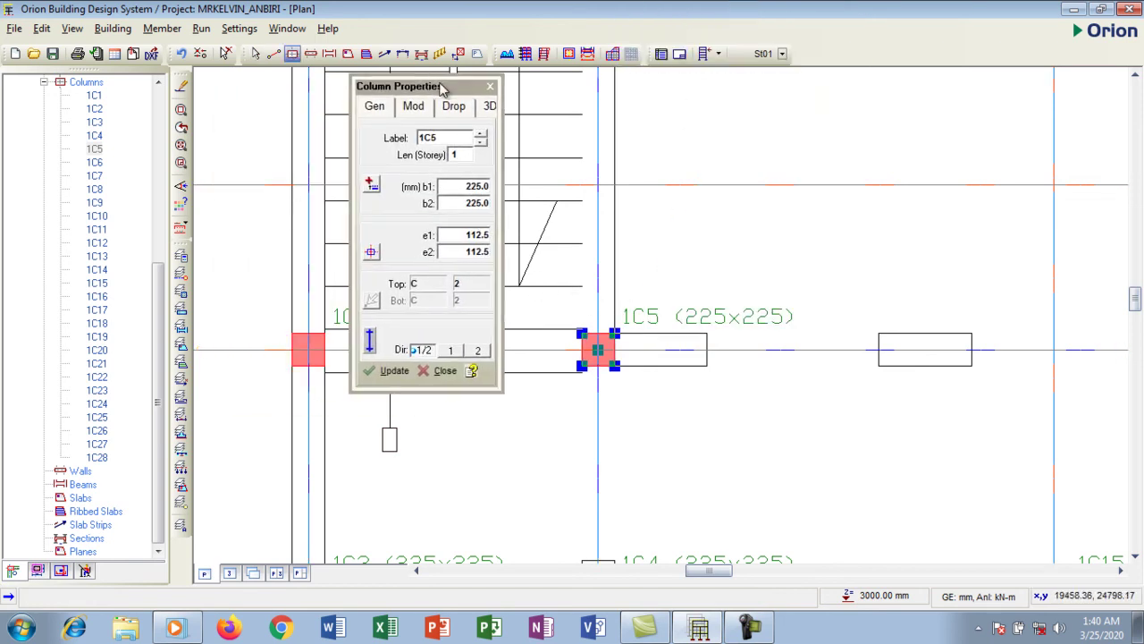
click(481, 187)
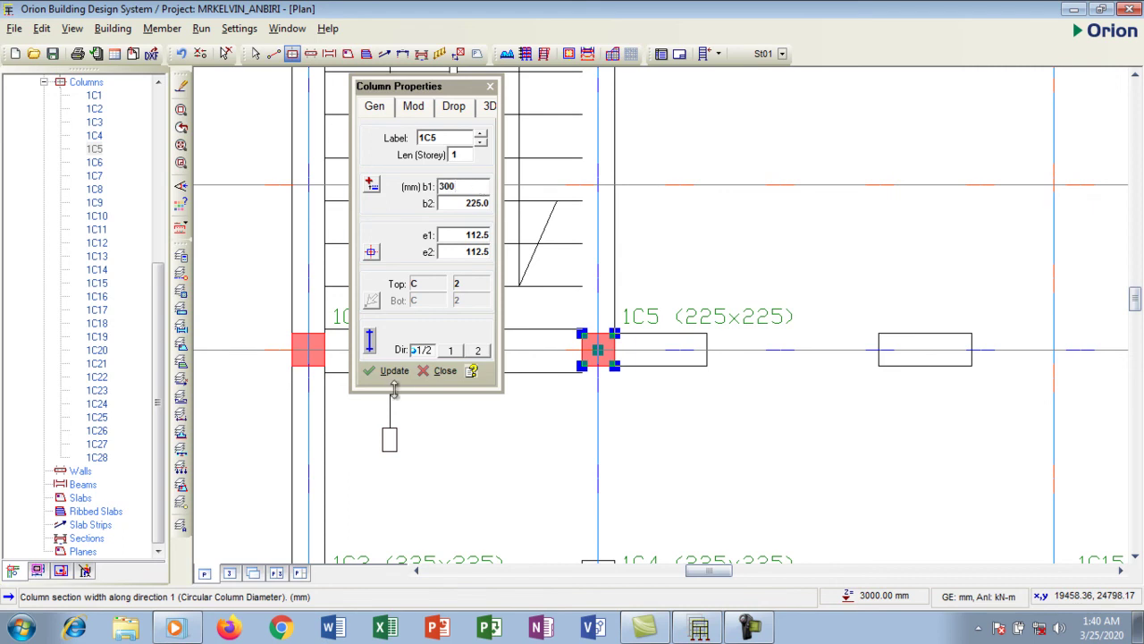
click(371, 252)
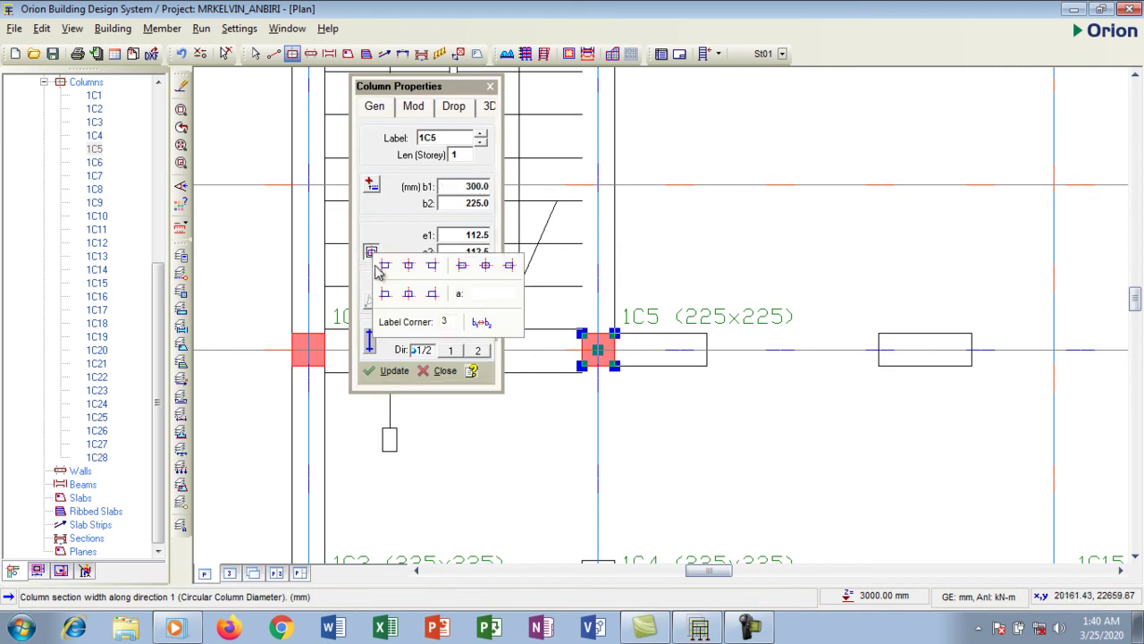
click(486, 267)
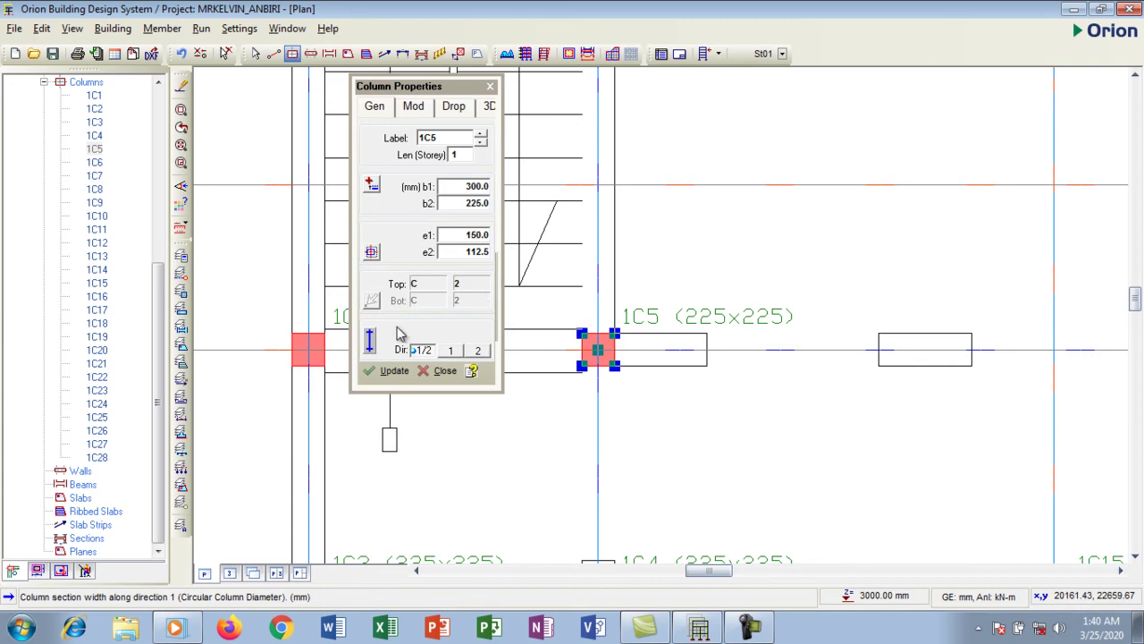
click(389, 372)
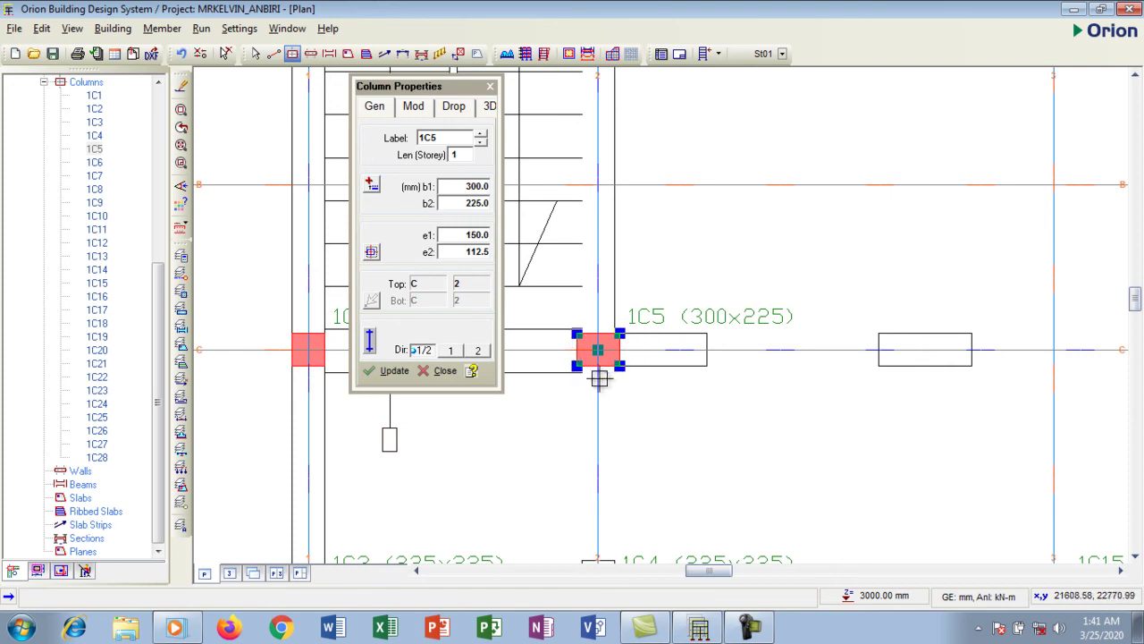
click(490, 86)
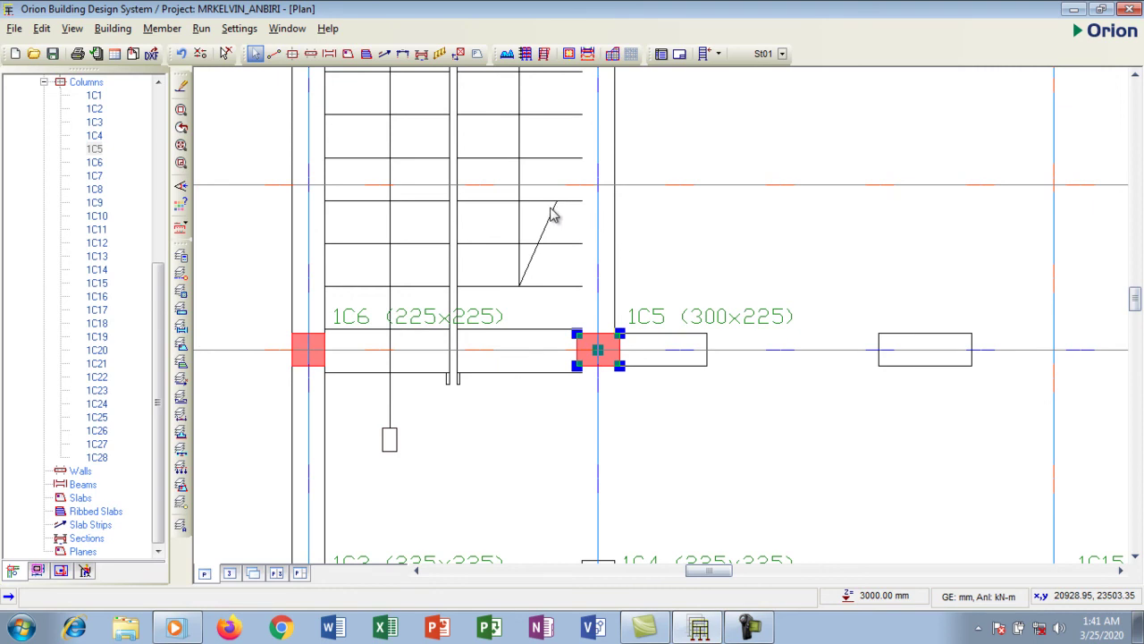
- Check the resized column 1C5 against the adjoining wall and within the overall floor plan
scroll(552, 214, down, 1)
scroll(604, 326, up, 2)
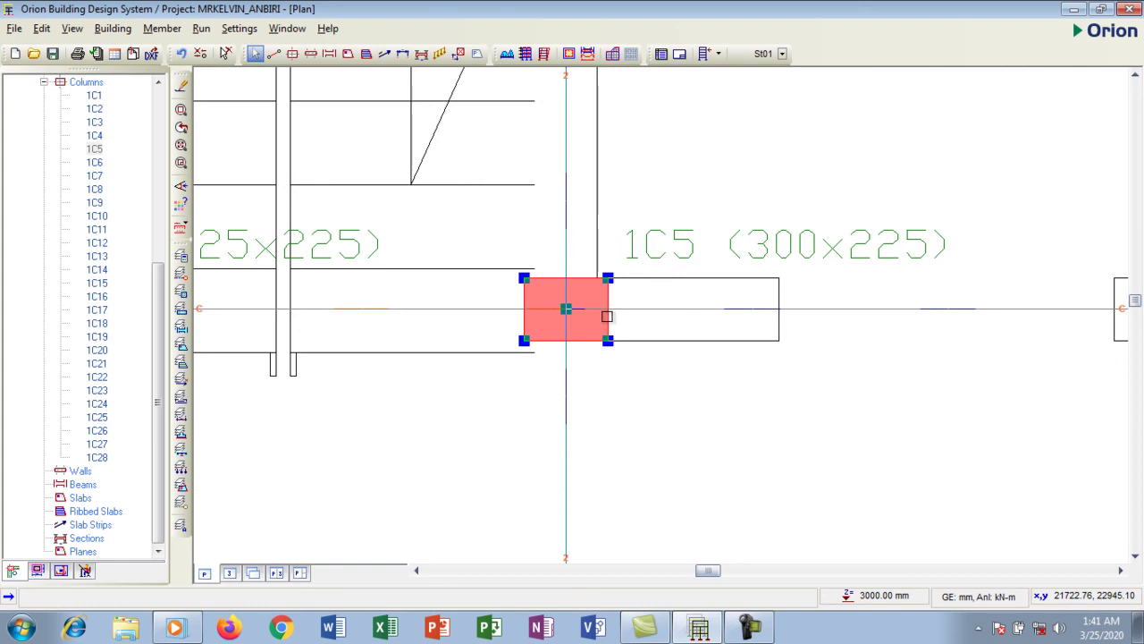
scroll(500, 309, down, 3)
scroll(501, 310, down, 3)
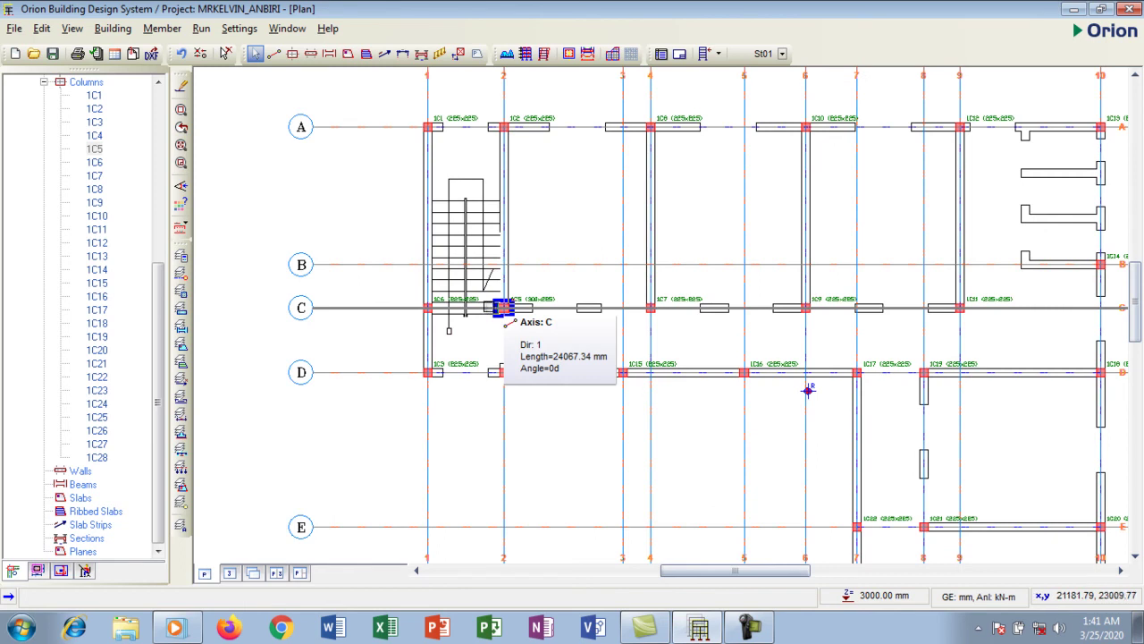
scroll(500, 309, down, 2)
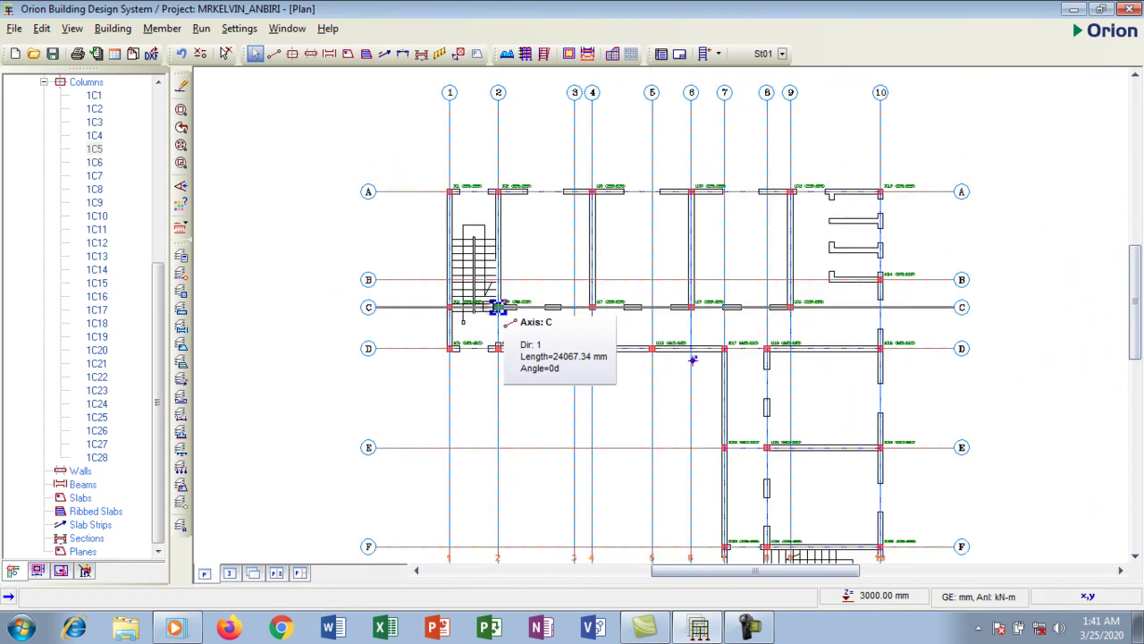